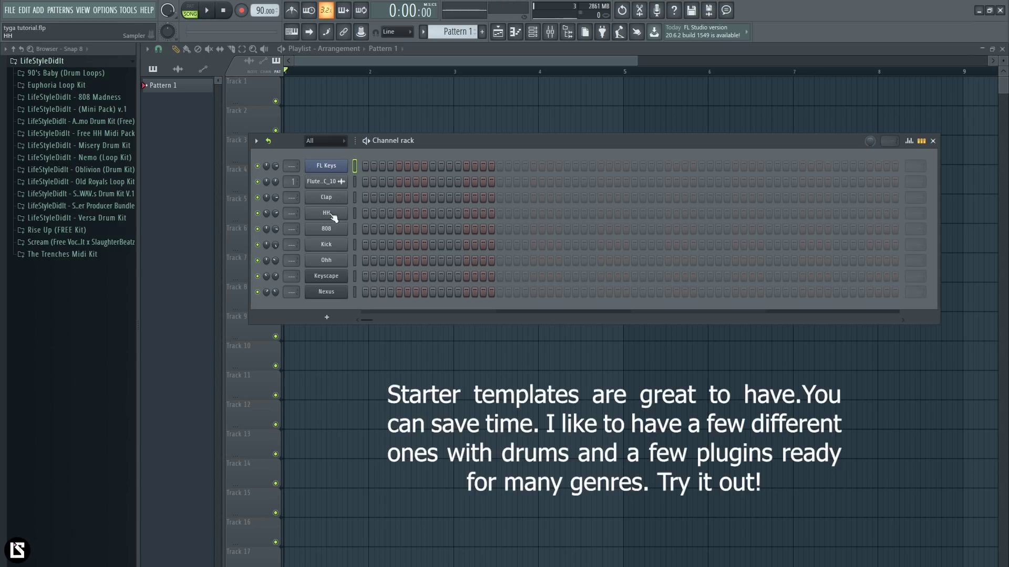
Place the Flute_C_90BPM_DSC_10 sample on Track 1 of the playlist, starting at bar 1.
left_click(334, 230)
left_click(336, 183)
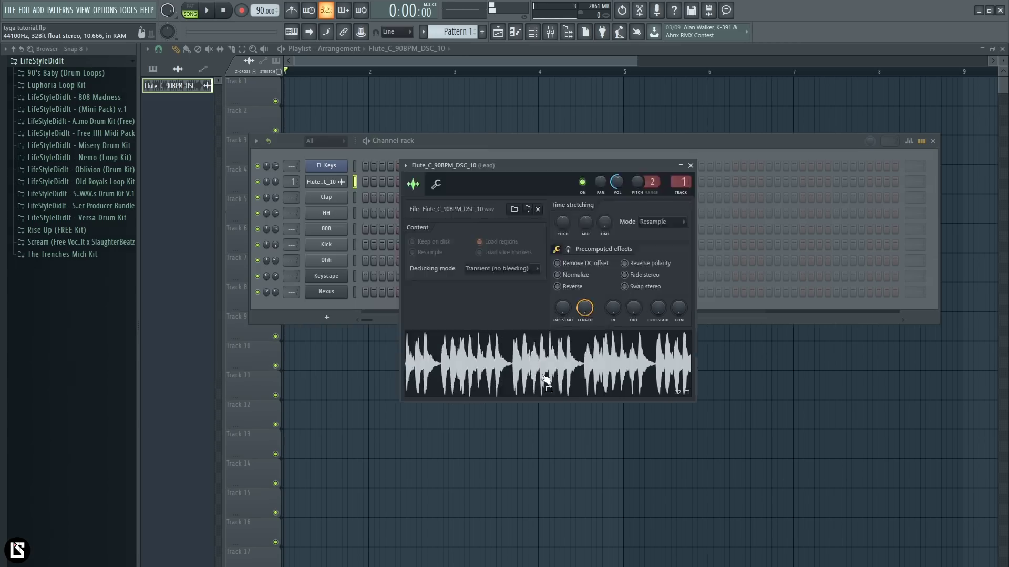
left_click_drag(544, 376, 282, 98)
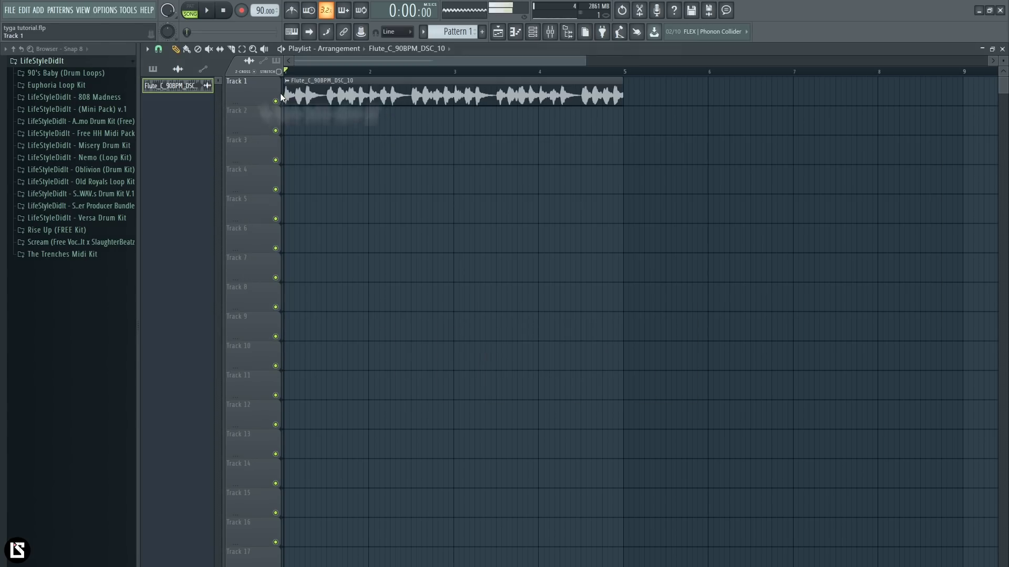
scroll(387, 72, "up", 2)
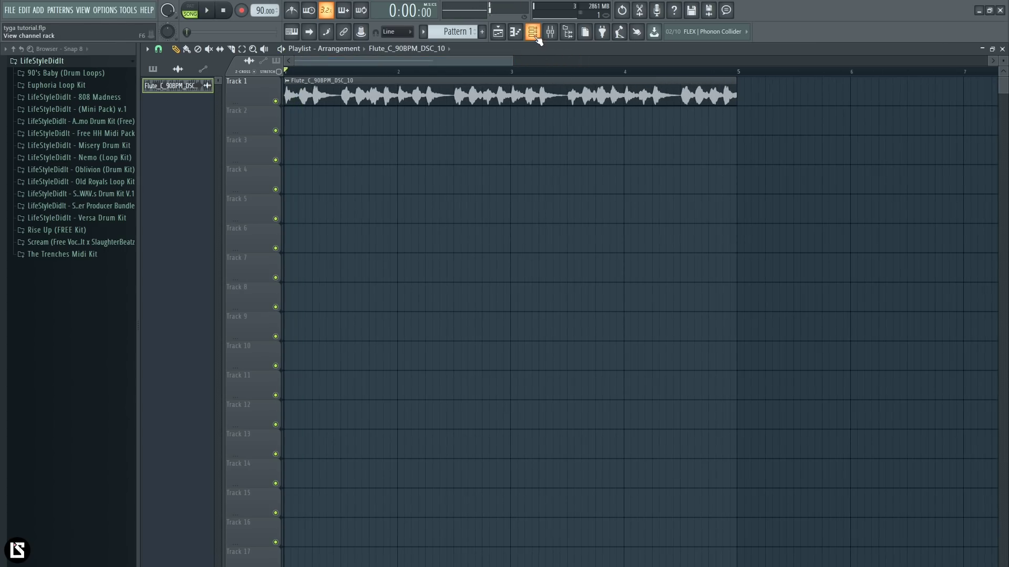
Place Pattern 1 on Track 2 at bar 1, extend it to four bars and enlarge the track height.
key("F6")
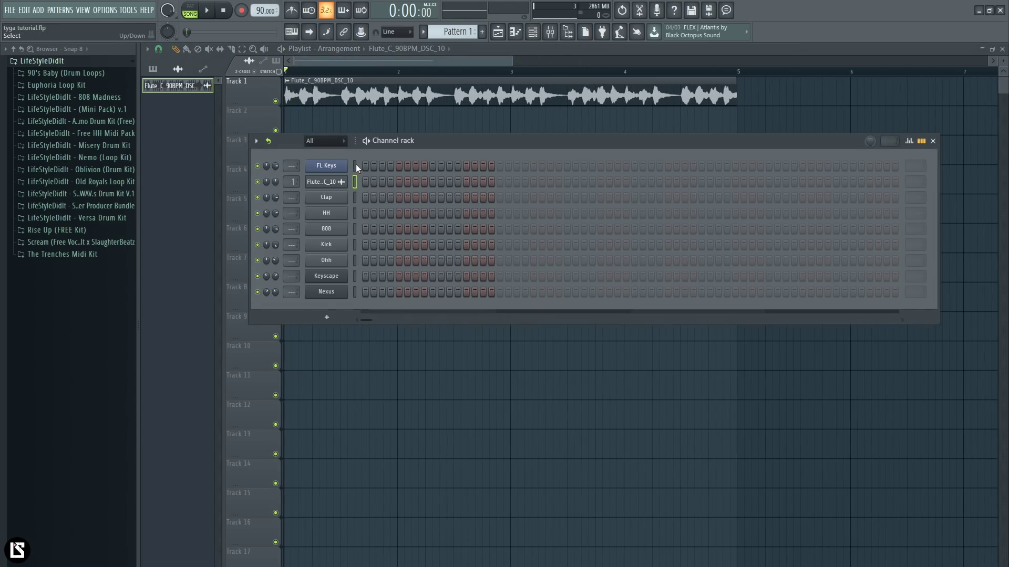
left_click(158, 71)
left_click(330, 123)
right_click(346, 121)
left_click(196, 89)
left_click(382, 122)
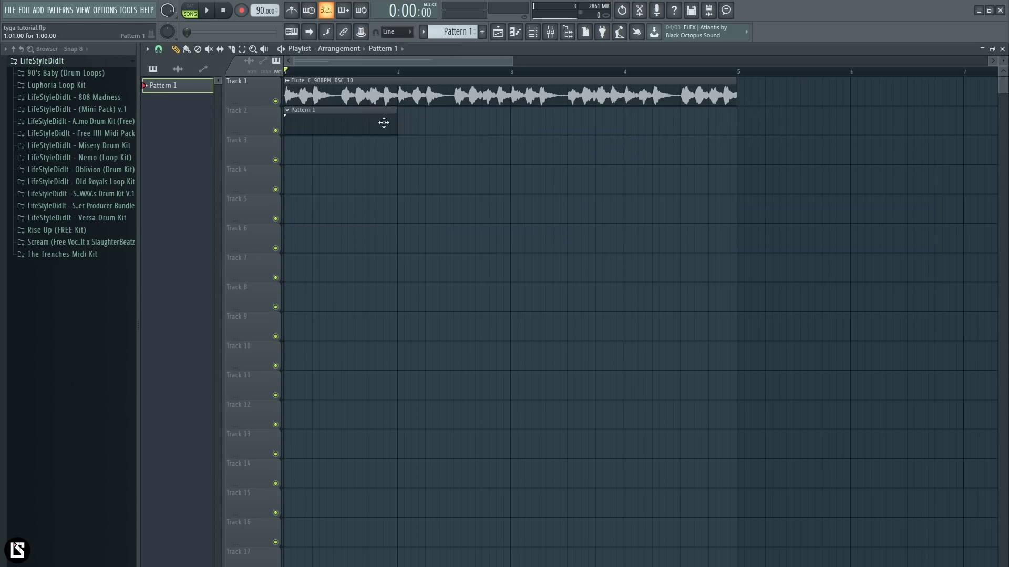
left_click_drag(403, 127, 733, 133)
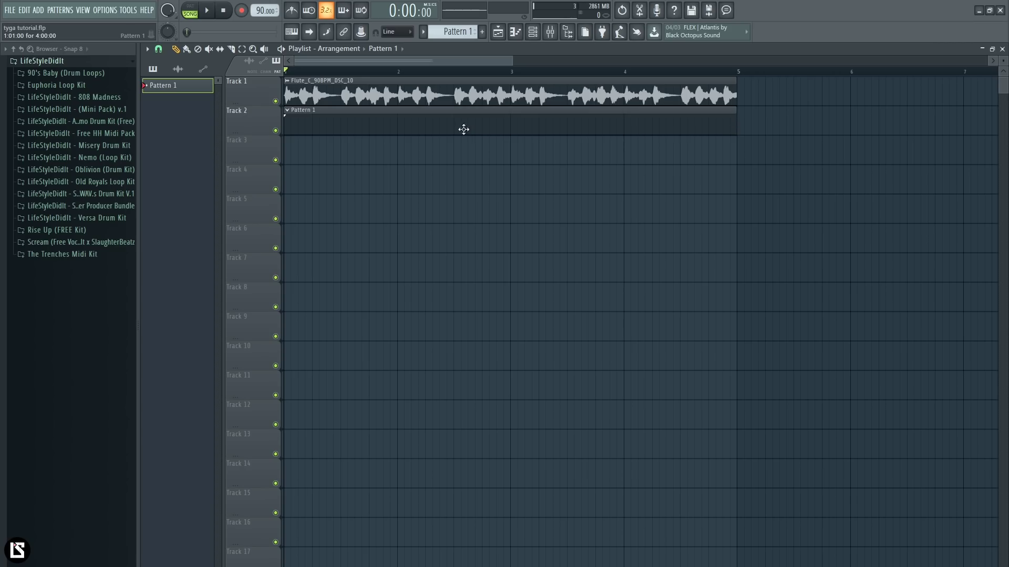
left_click_drag(1004, 64, 1004, 77)
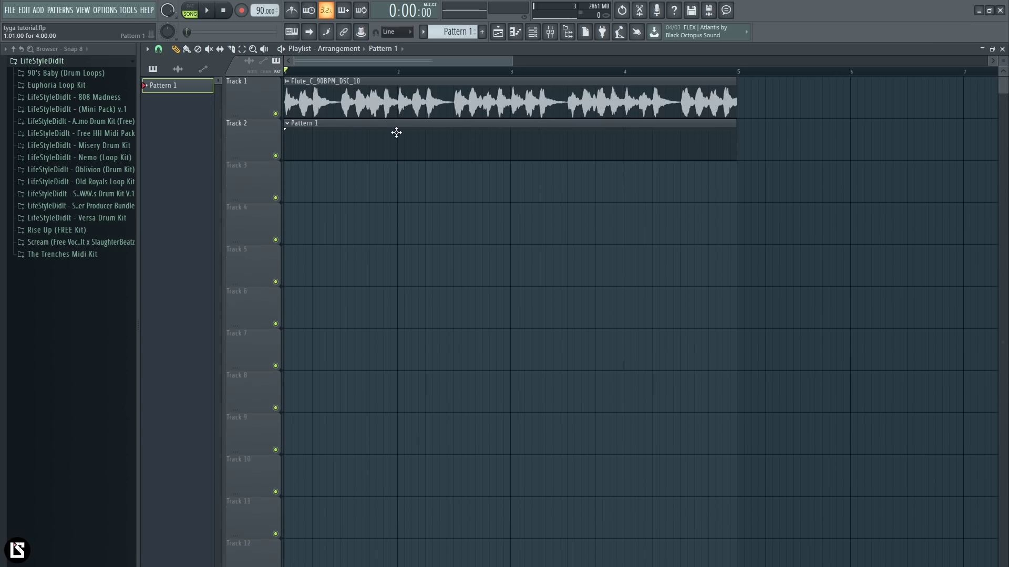
Open the FL Keys piano roll for Pattern 1 and add a C6 note at the start of bar 1.
double_click(397, 132)
right_click(344, 167)
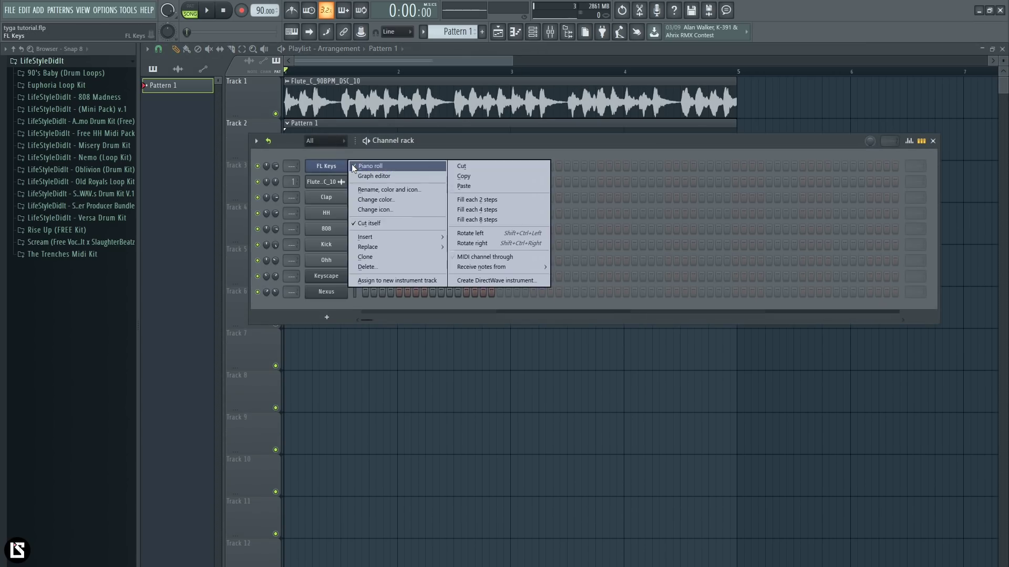
left_click(332, 165)
scroll(327, 61, "up", 2)
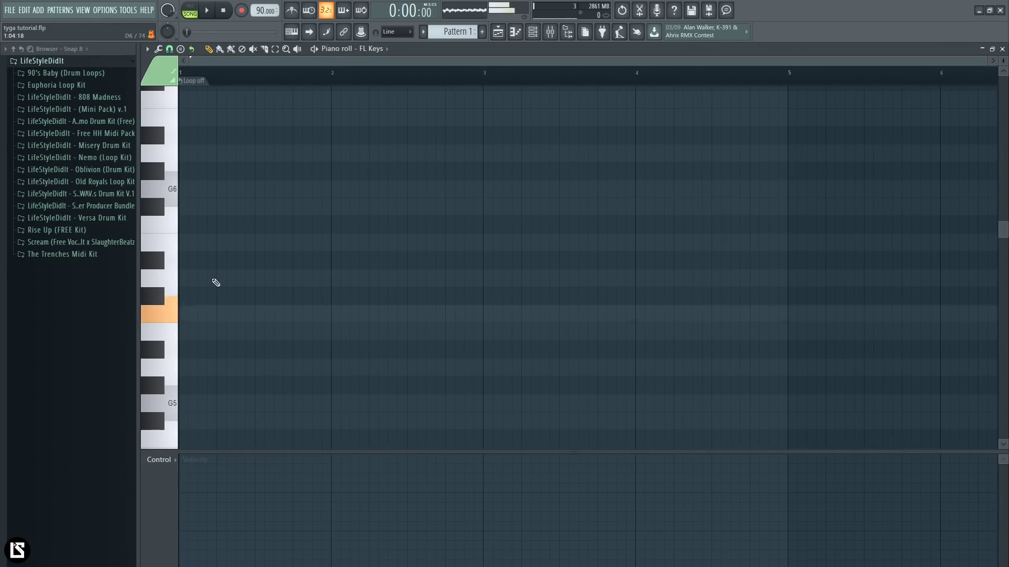
key("space")
key("space")
left_click_drag(196, 312, 121, 317)
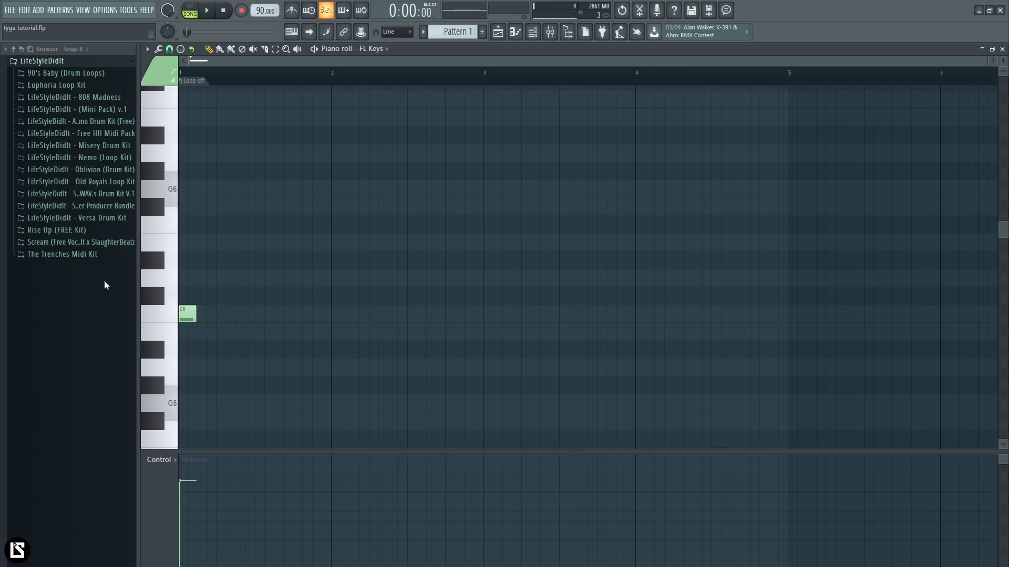
Add a G6 note at step 3 and a D#6 note at step 5 of bar 1, checking the pitches by playback.
left_click(202, 260)
left_click_drag(201, 258, 201, 196)
key("space")
key("space")
left_click(219, 224)
right_click(221, 227)
key("space")
left_click(223, 240)
key("space")
left_click_drag(229, 247, 229, 265)
key("space")
key("space")
Examine the piano roll's helper options, such as note grid highlights and ghost channels.
left_click(147, 49)
mouse_move(167, 115)
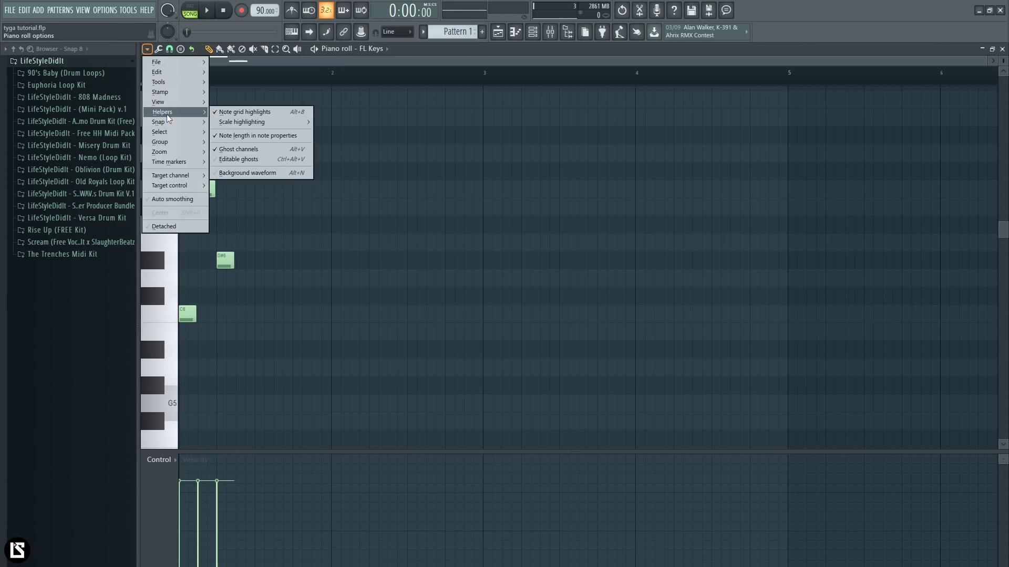
left_click(237, 112)
Try out several higher pitches, including A#6, for the melody's fourth note at step 9.
key("space")
key("space")
key("space")
scroll(268, 145, "up", 1)
key("space")
left_click(258, 138)
right_click(258, 139)
left_click(262, 154)
right_click(261, 155)
left_click(256, 188)
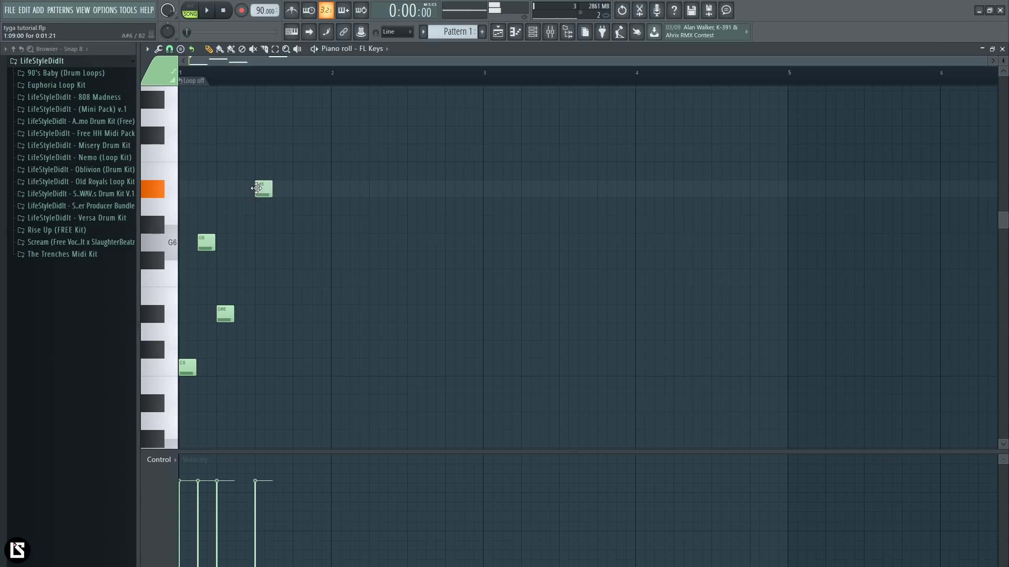
left_click_drag(256, 189, 257, 153)
key("space")
scroll(250, 115, "down", 1)
scroll(299, 155, "up", 1)
key("space")
right_click(264, 151)
Compare A#6, A6 and G#6 at step 9 and keep only the G#6 note.
left_click(257, 190)
left_click(260, 206)
left_click(261, 225)
key("space")
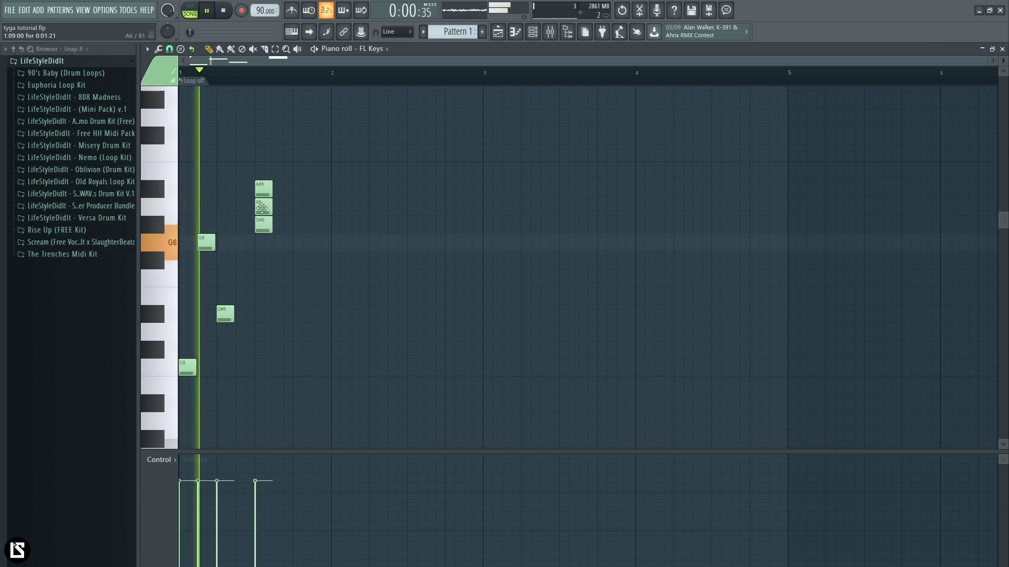
right_click(262, 209)
right_click(264, 189)
key("space")
Complete the first bar of the melody with F6, G6 and D#6 notes at steps 11, 13 and 15.
left_click(283, 278)
key("space")
scroll(345, 200, "down", 2)
scroll(349, 209, "up", 1)
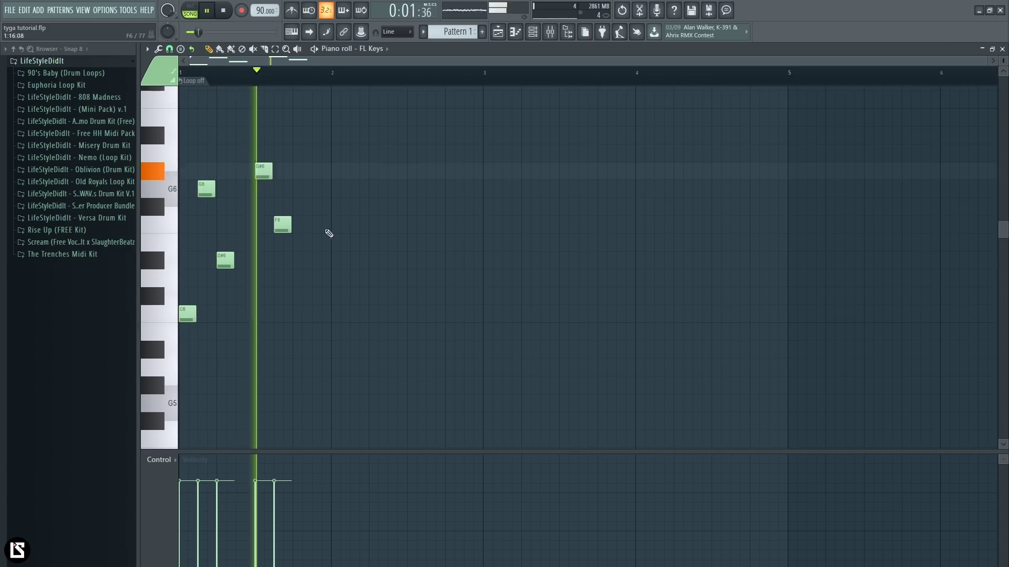
key("space")
left_click(300, 206)
left_click(298, 189)
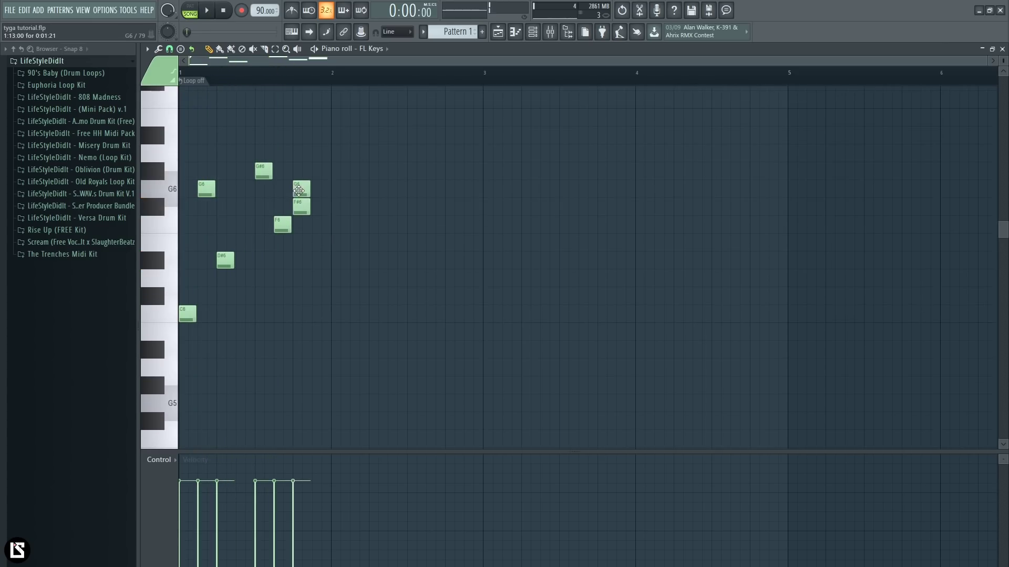
right_click(301, 206)
key("space")
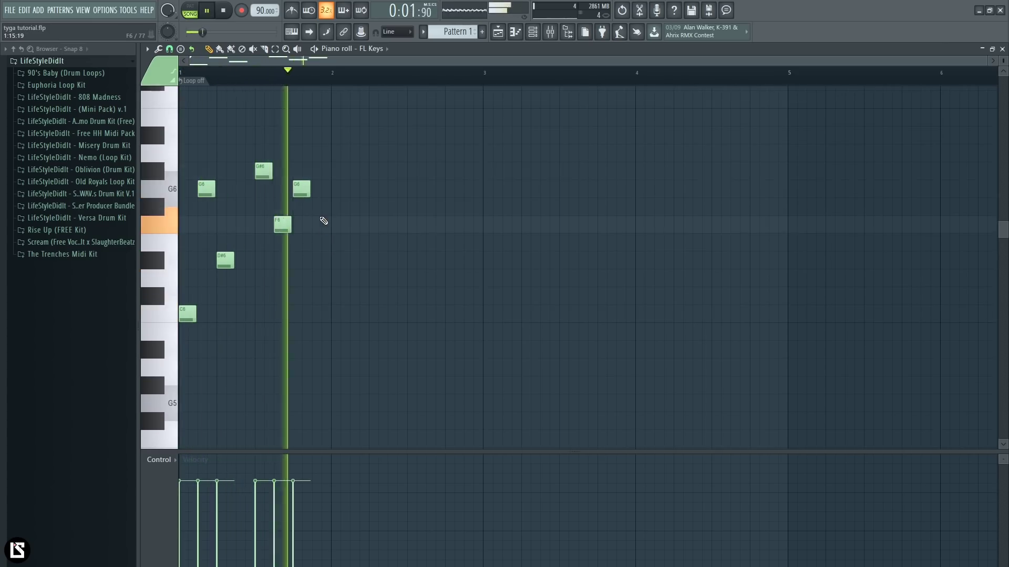
left_click_drag(320, 206, 316, 260)
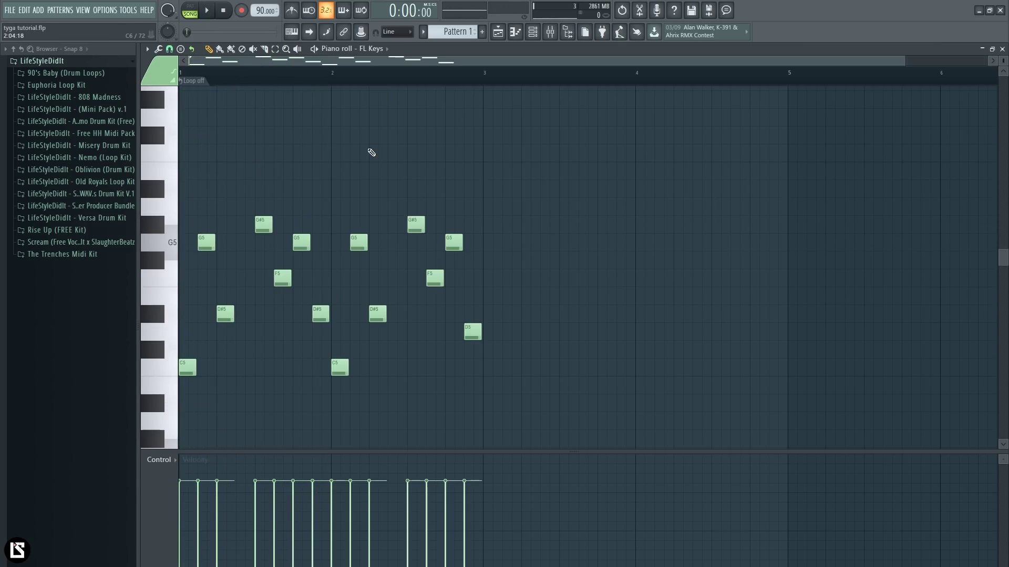
Duplicate the whole two-bar melody into bars 3 and 4 and listen to the result.
key("space")
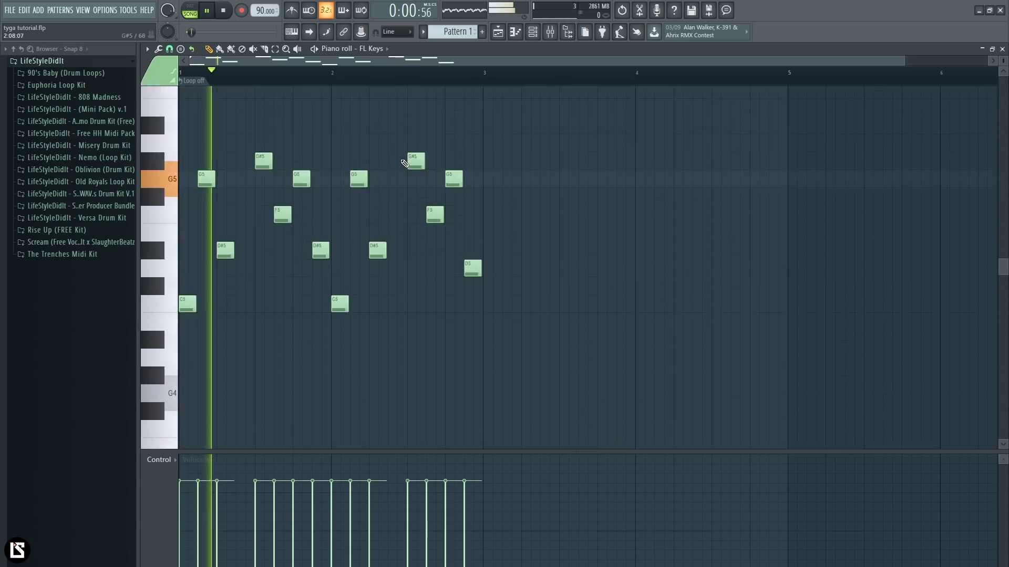
left_click_drag(524, 164, 66, 421)
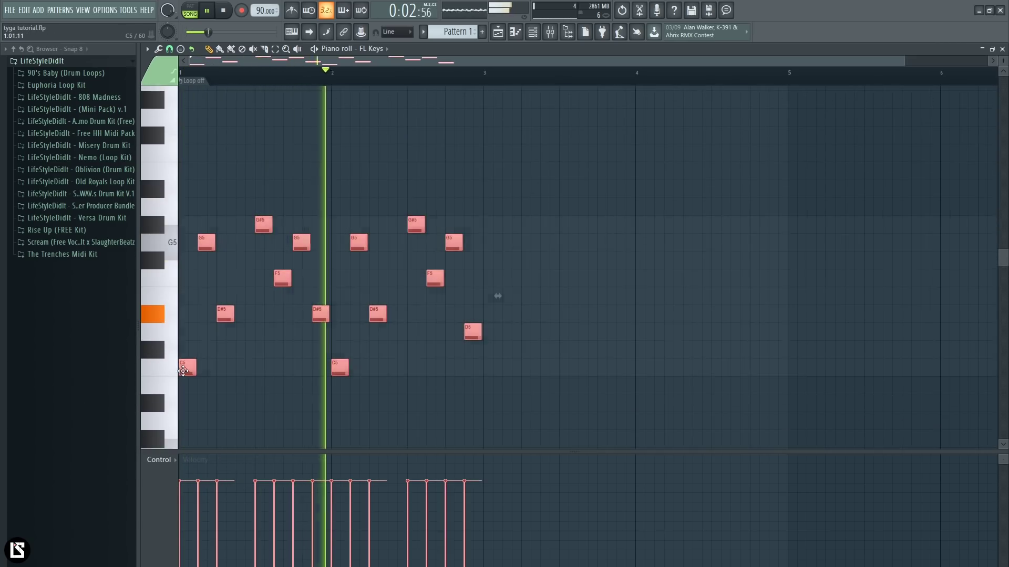
key("ctrl+b")
left_click(489, 412)
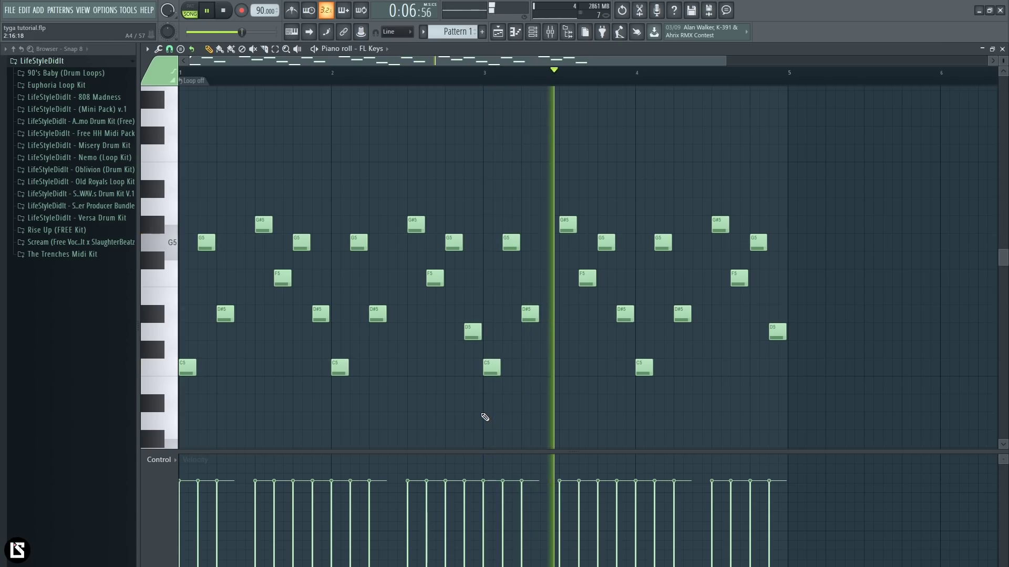
scroll(483, 420, "down", 4)
scroll(483, 421, "up", 1)
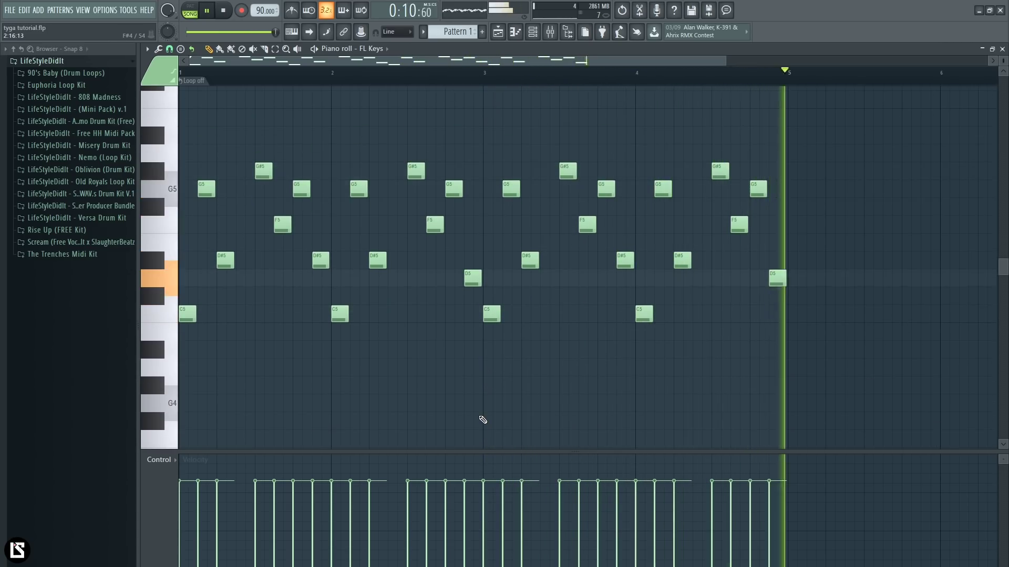
Stop playback and transpose the whole FL Keys melody up one octave.
key("space")
key("ctrl+Up")
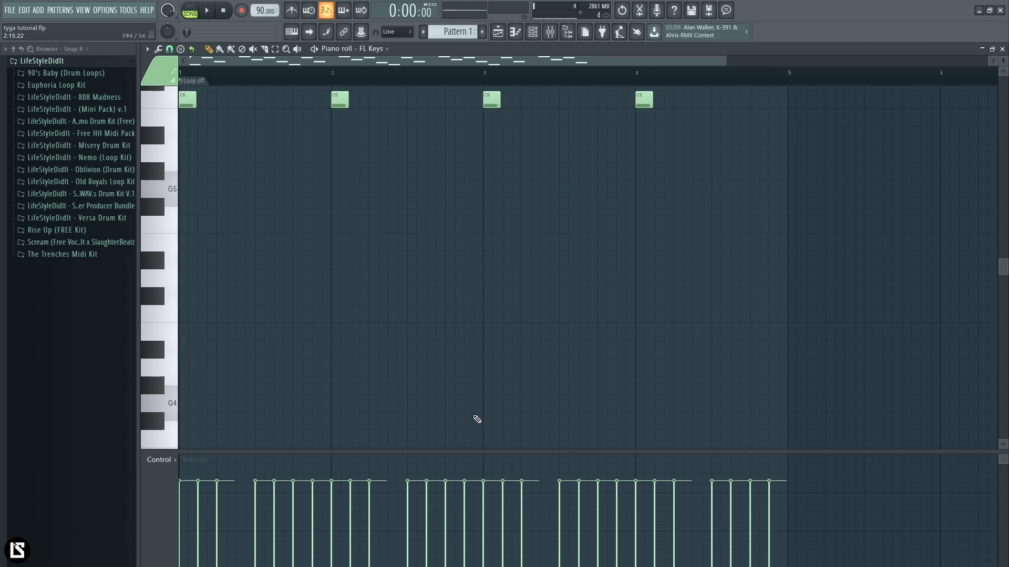
scroll(477, 420, "up", 9)
Audition the vocal samples in the Vocals folder of the LifeStyleDidIt - Versa Drum Kit.
left_click(533, 32)
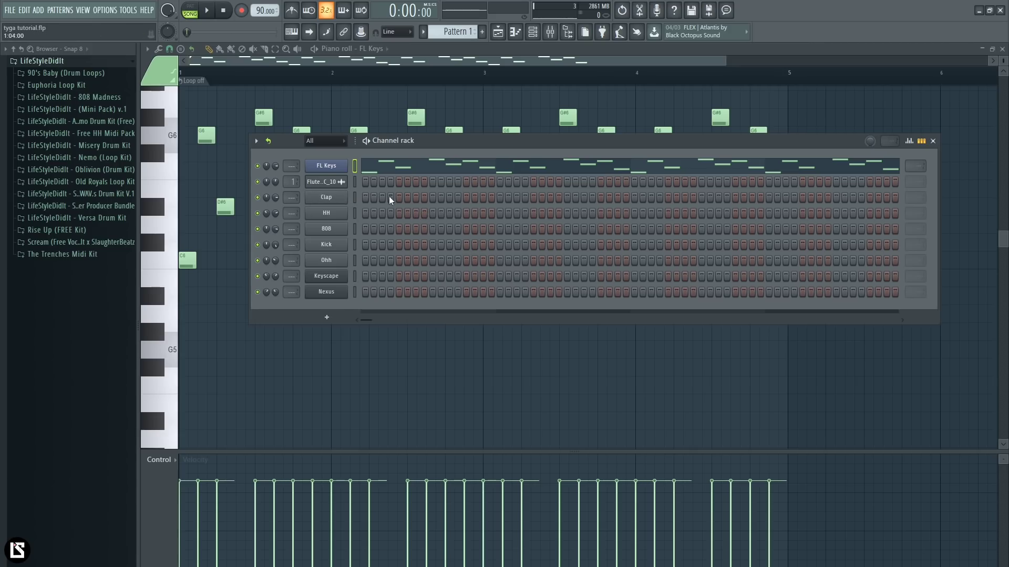
left_click(100, 218)
left_click(45, 315)
left_click(68, 329)
left_click(71, 339)
left_click(72, 350)
left_click(74, 361)
left_click(75, 370)
left_click(72, 382)
left_click(71, 393)
left_click(70, 404)
left_click(78, 371)
left_click(80, 360)
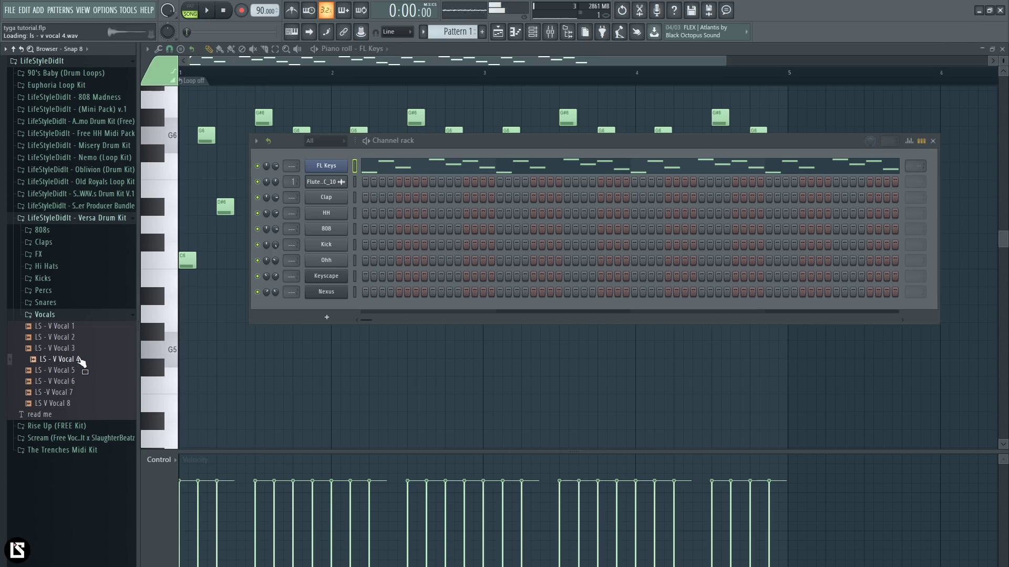
left_click(83, 371)
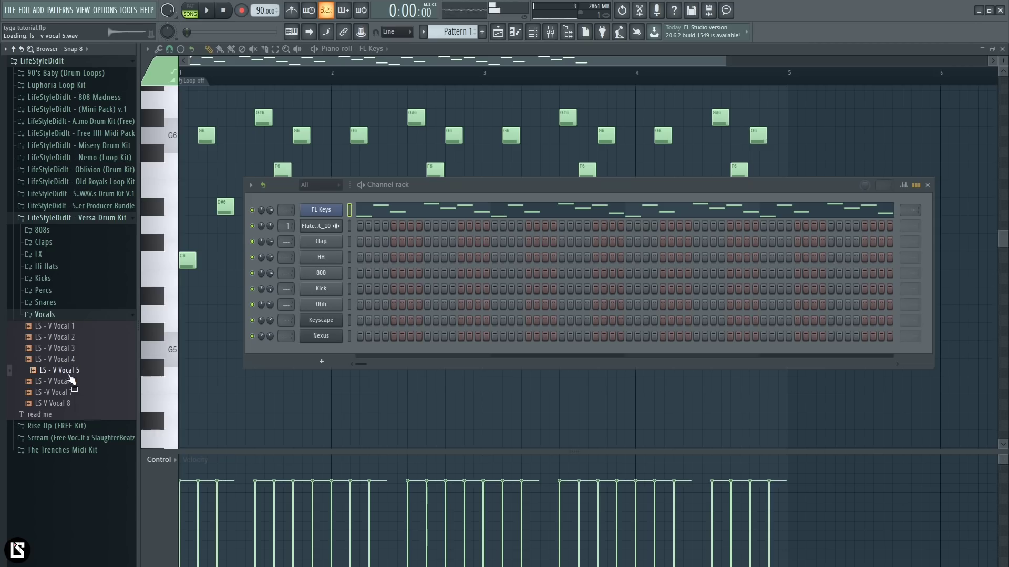
Add the LS - V Vocal 5 sample as a new channel in the channel rack and open it in Newtone.
left_click_drag(60, 373, 318, 353)
left_click(319, 353)
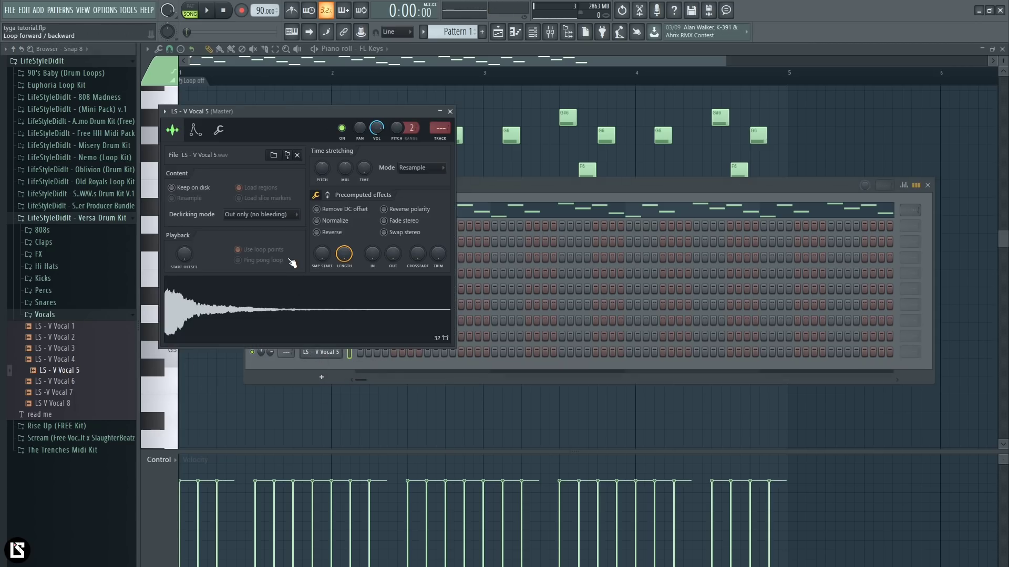
right_click(275, 292)
left_click(311, 332)
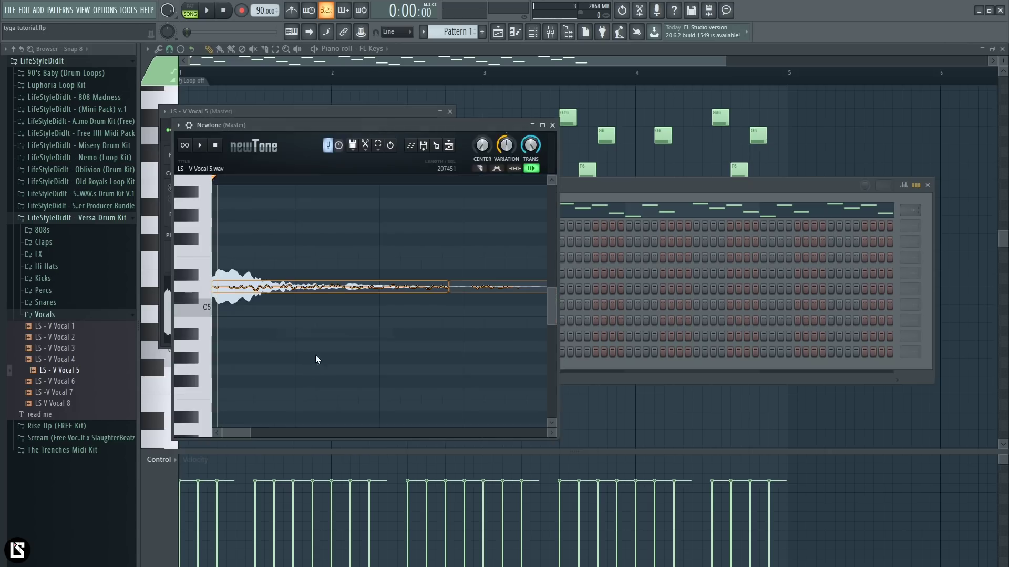
left_click_drag(341, 217, 497, 320)
key("q")
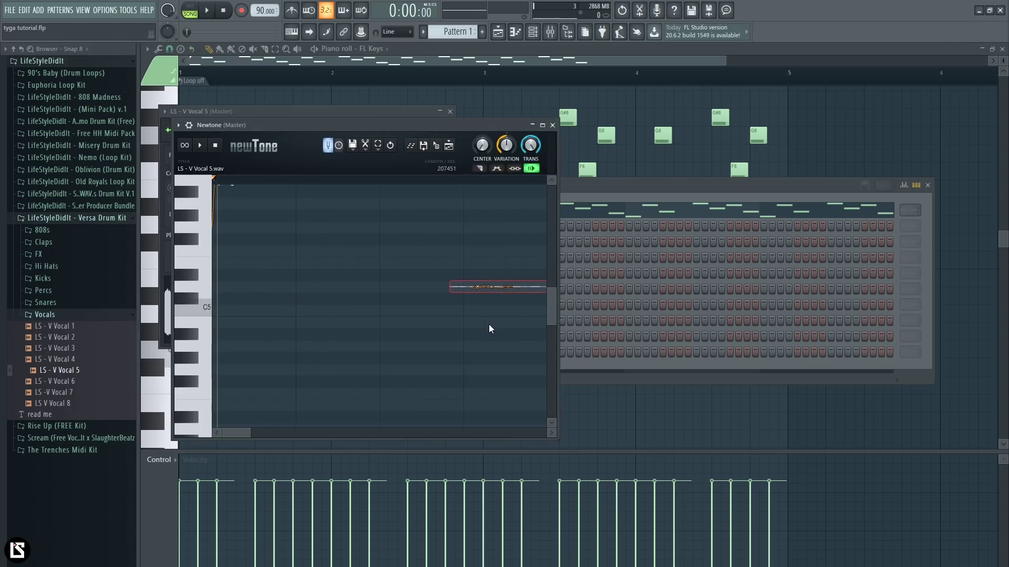
key("ctrl+z")
Retune the vocal sample to C5 in Newtone, load the result into its channel and close Newtone.
left_click(389, 312)
left_click(500, 288)
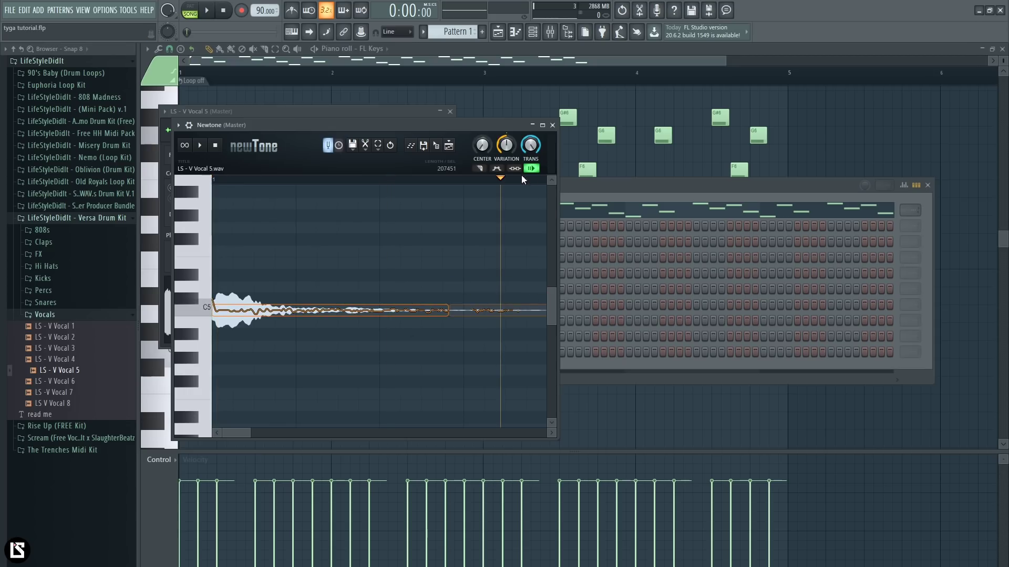
left_click_drag(440, 156, 314, 352)
left_click(552, 125)
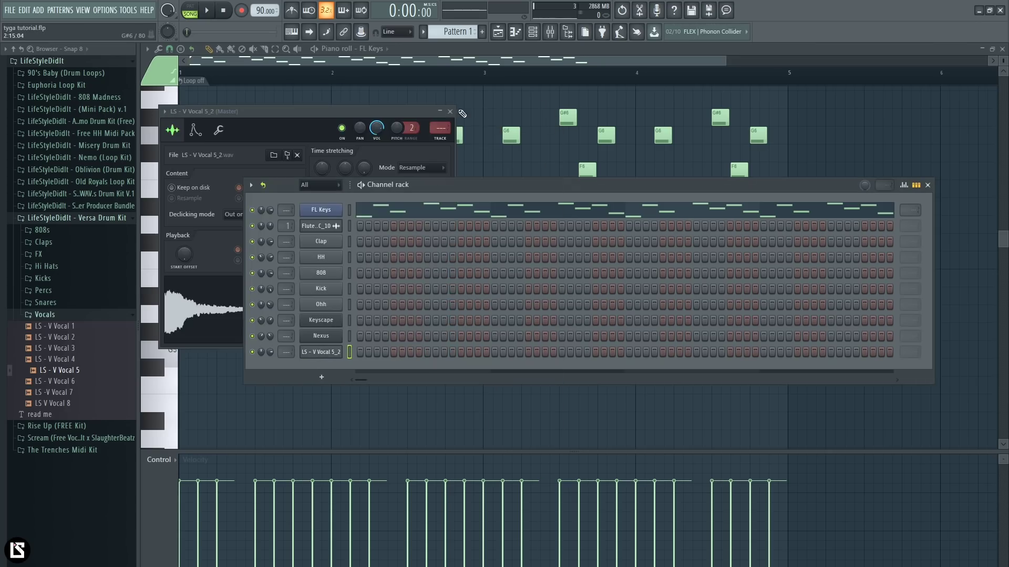
Close the sampler window and rename the new vocal channel as Vocal.
left_click(450, 111)
key("F2")
type("Vocal")
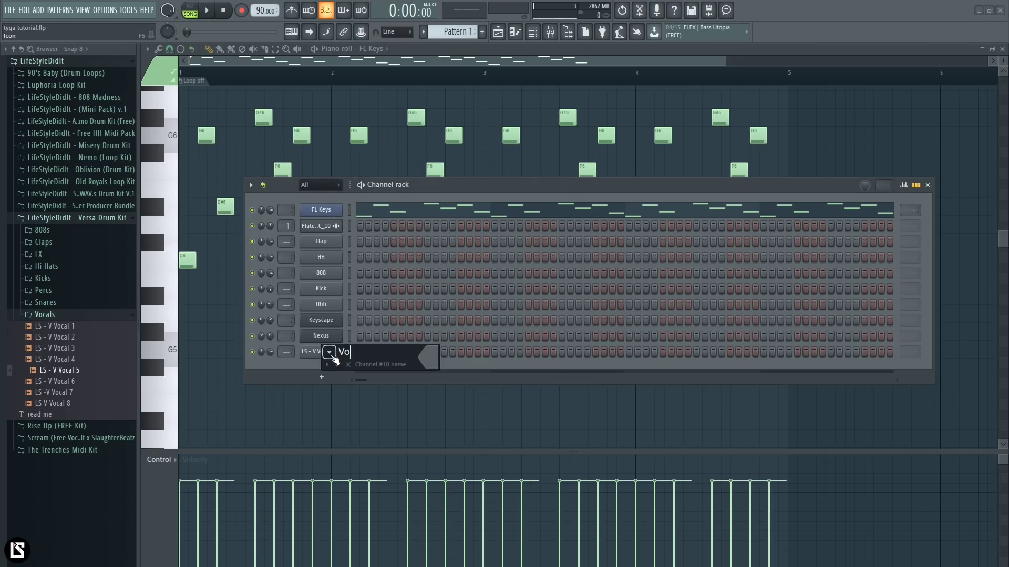
key("Return")
Route the Vocal channel to mixer track Insert 2.
left_click(550, 33)
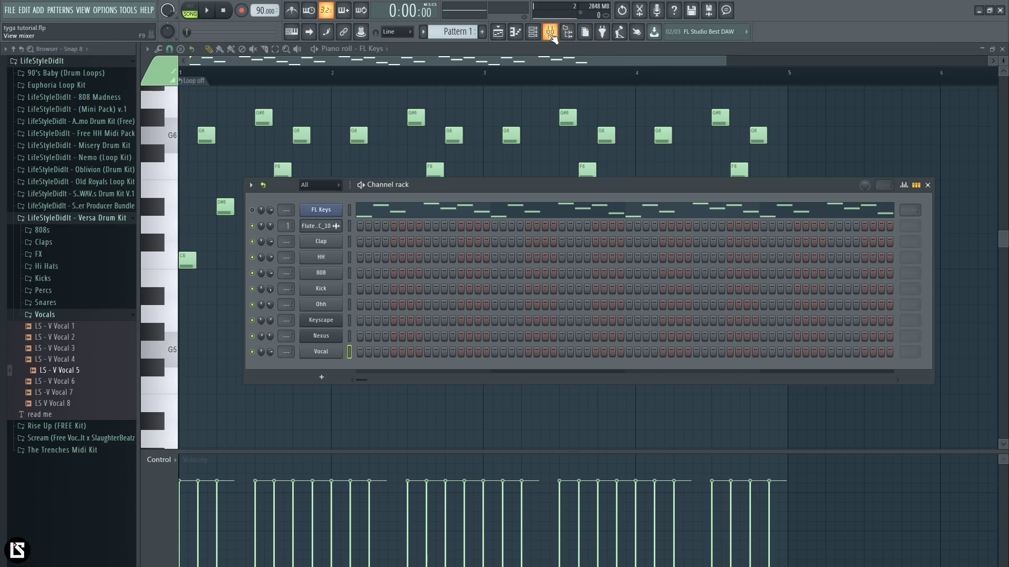
right_click(541, 197)
mouse_move(599, 233)
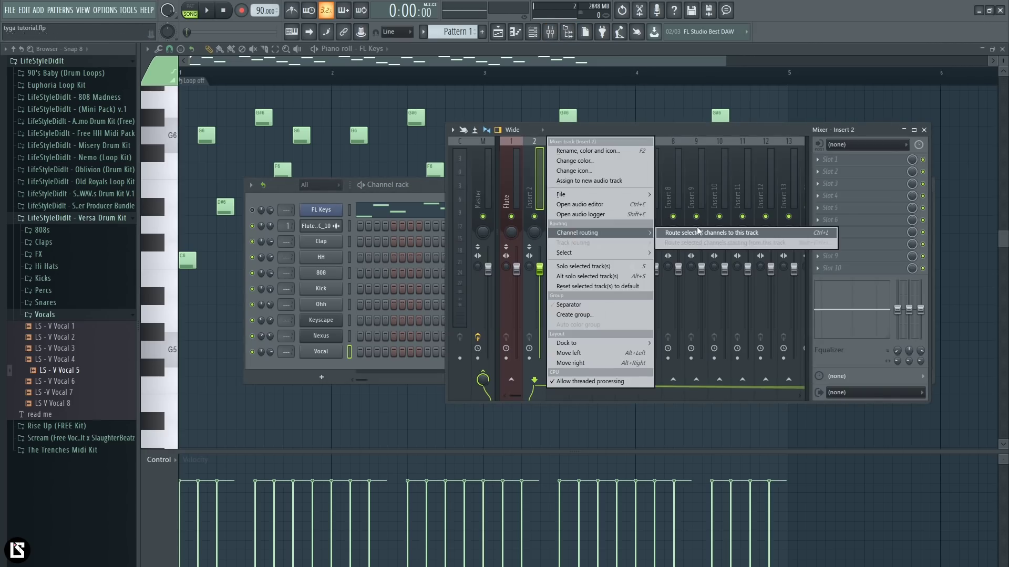
left_click(699, 232)
Open the Vocal channel's piano roll and bring the ghost notes of the FL Keys melody into view.
right_click(321, 351)
left_click(363, 352)
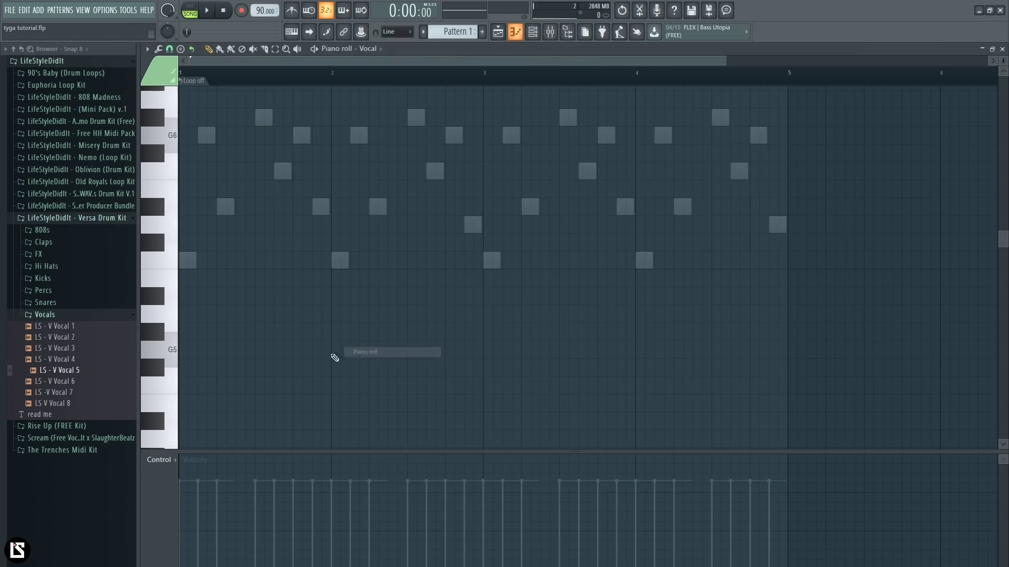
scroll(334, 358, "up", 3)
key("space")
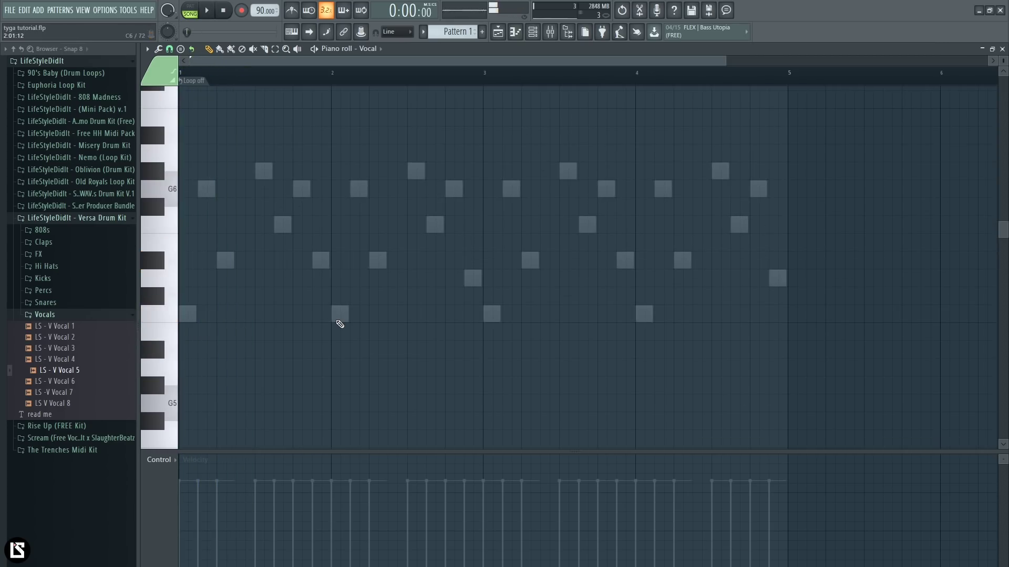
Audition the loop and place vocal notes in bar 1: C5 on the first step and D#5 on step 7.
key("space")
key("space")
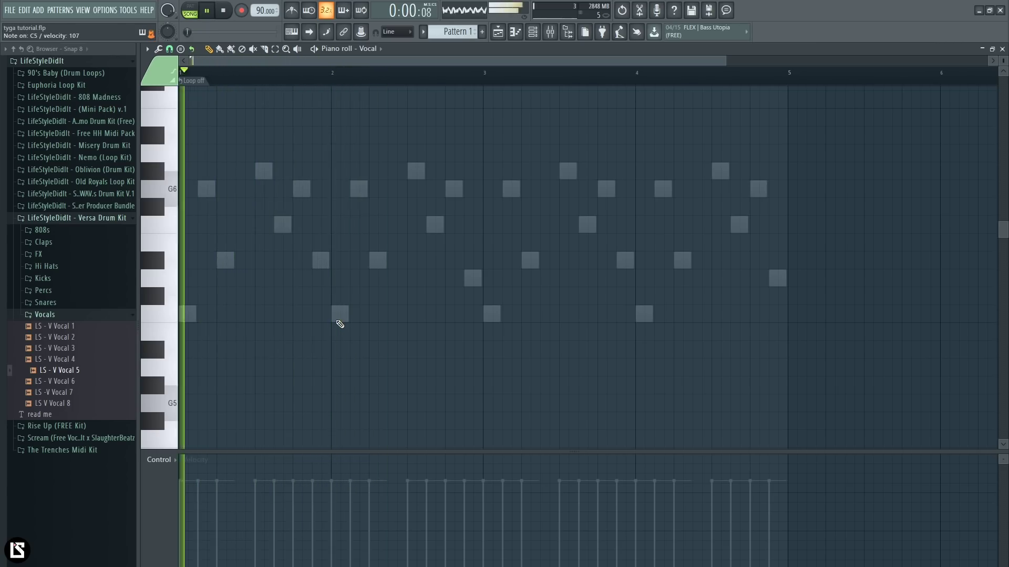
key("space")
key("space")
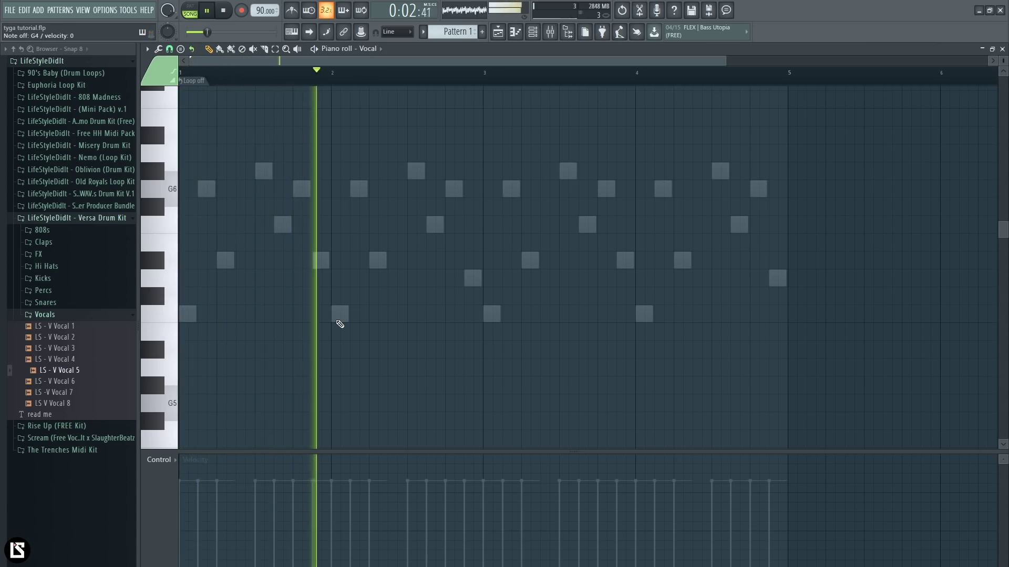
key("space")
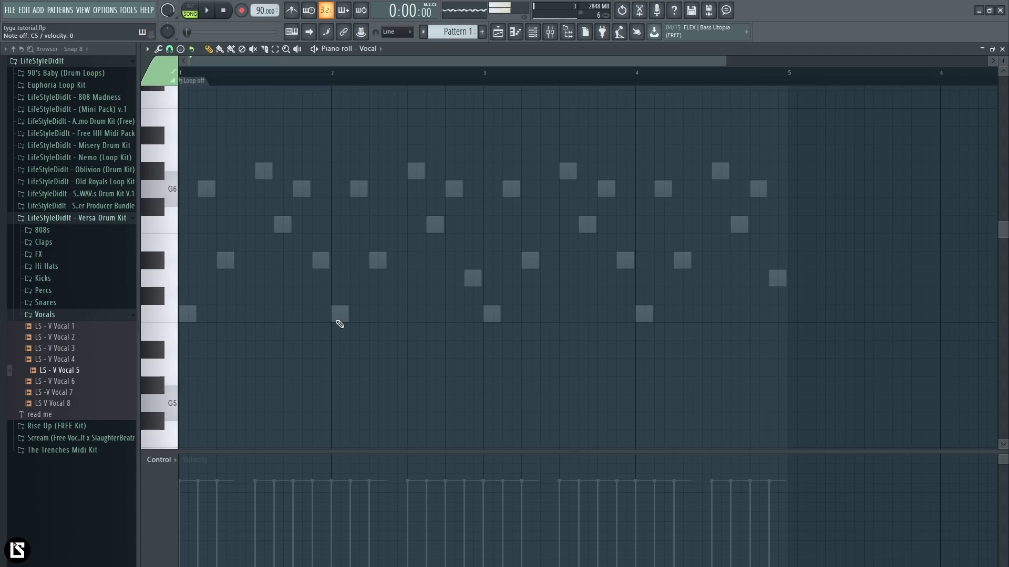
scroll(340, 324, "down", 6)
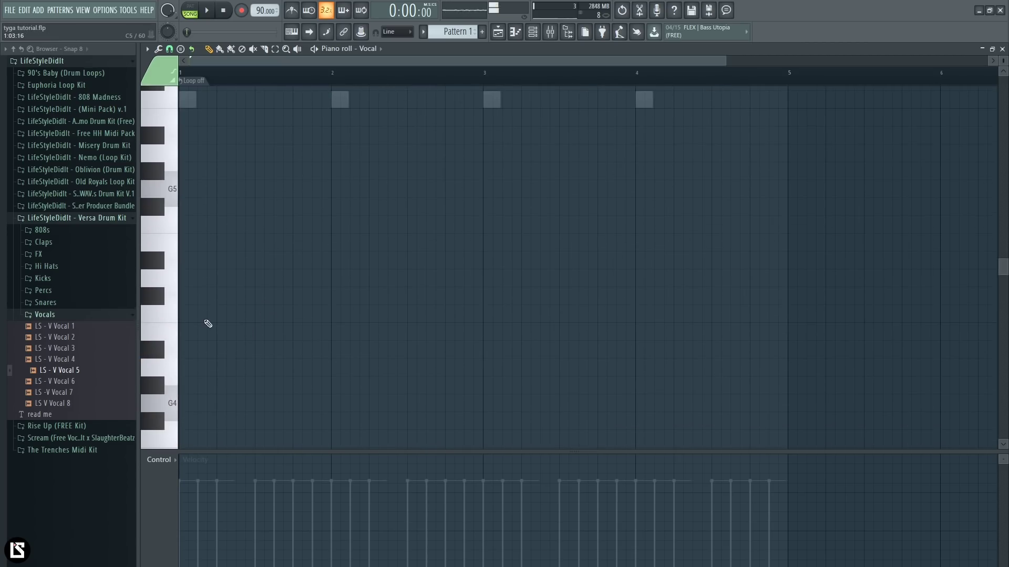
left_click(185, 317)
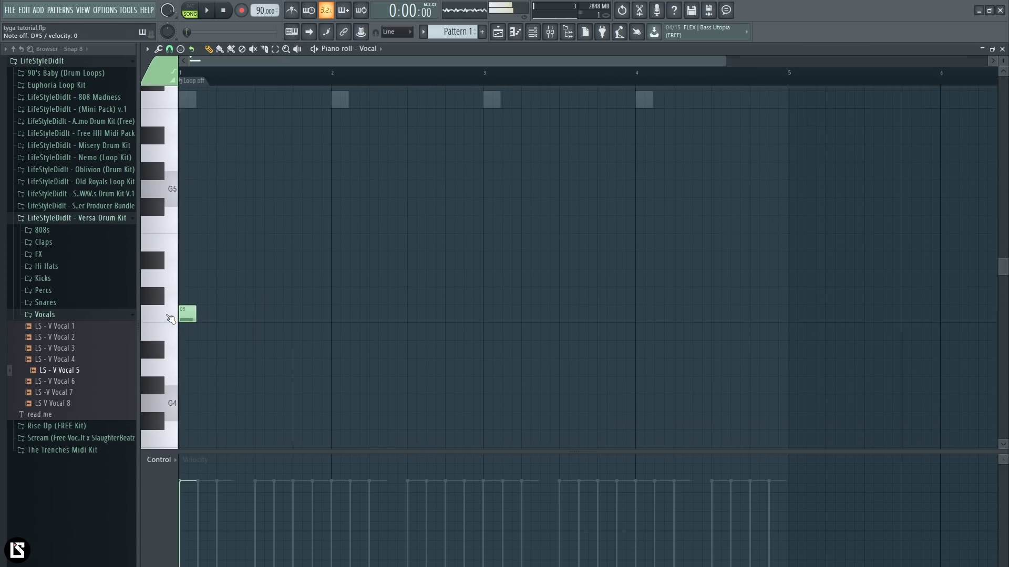
key("space")
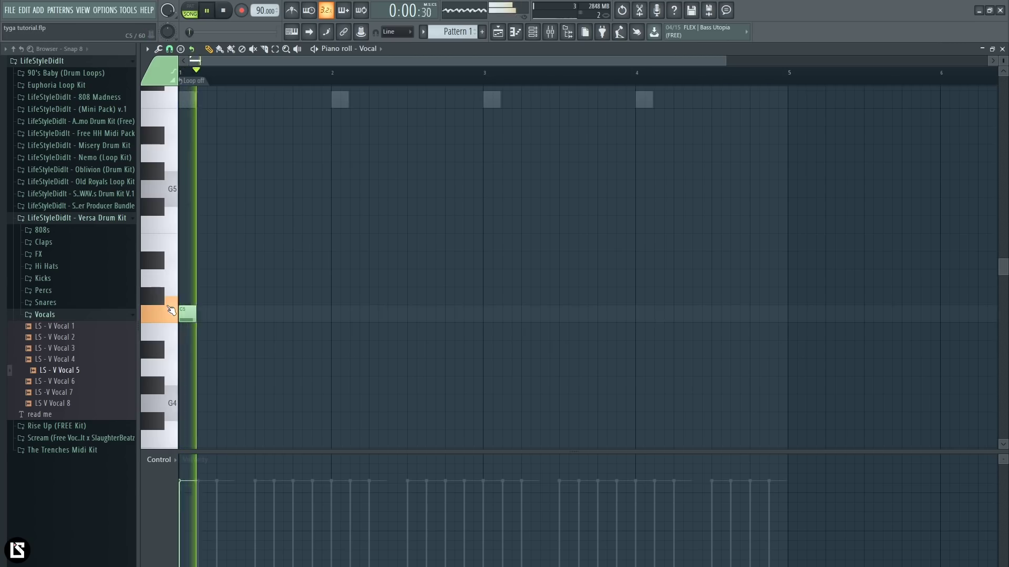
key("space")
left_click(244, 261)
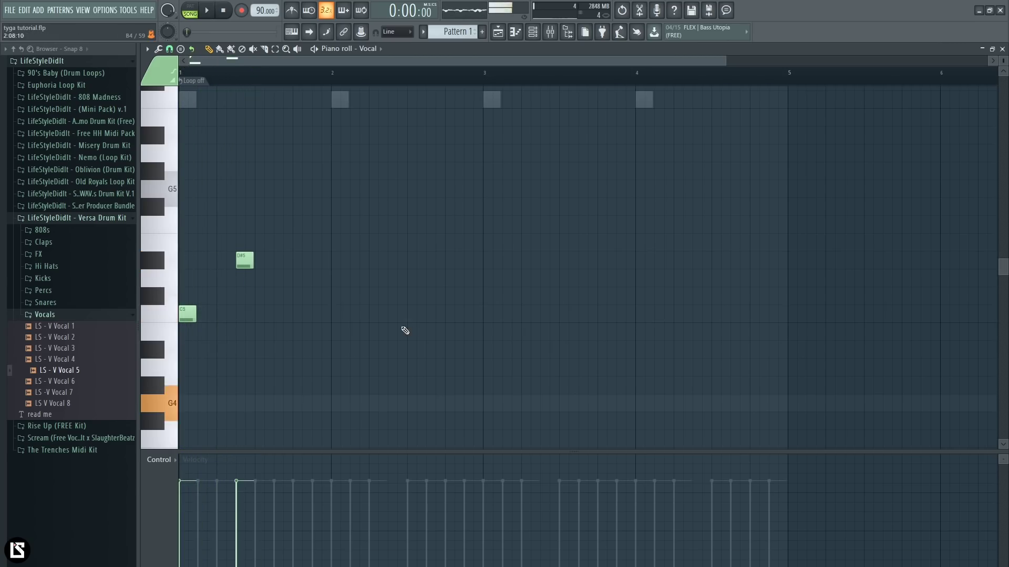
Add a G4 vocal note on step 13 of bar 1, removing the misplaced G4 before it.
key("space")
left_click(284, 405)
right_click(280, 410)
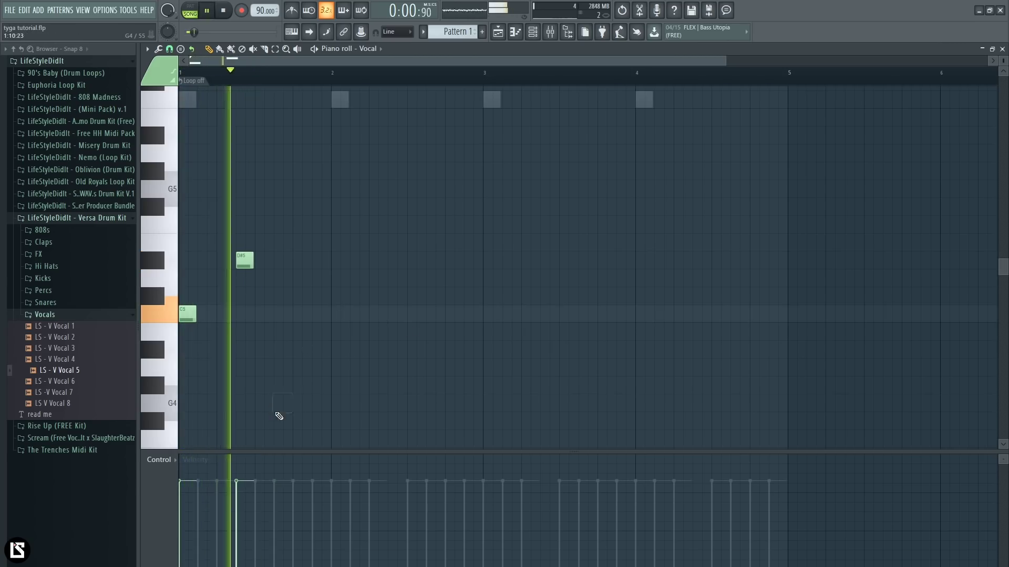
left_click(300, 404)
right_click(364, 371)
key("space")
Copy the three vocal notes of bar 1 into bar 2 and play back the phrase.
scroll(360, 327, "down", 2)
left_click_drag(360, 108, 140, 326)
left_click_drag(186, 213, 337, 212)
key("ctrl+d")
key("space")
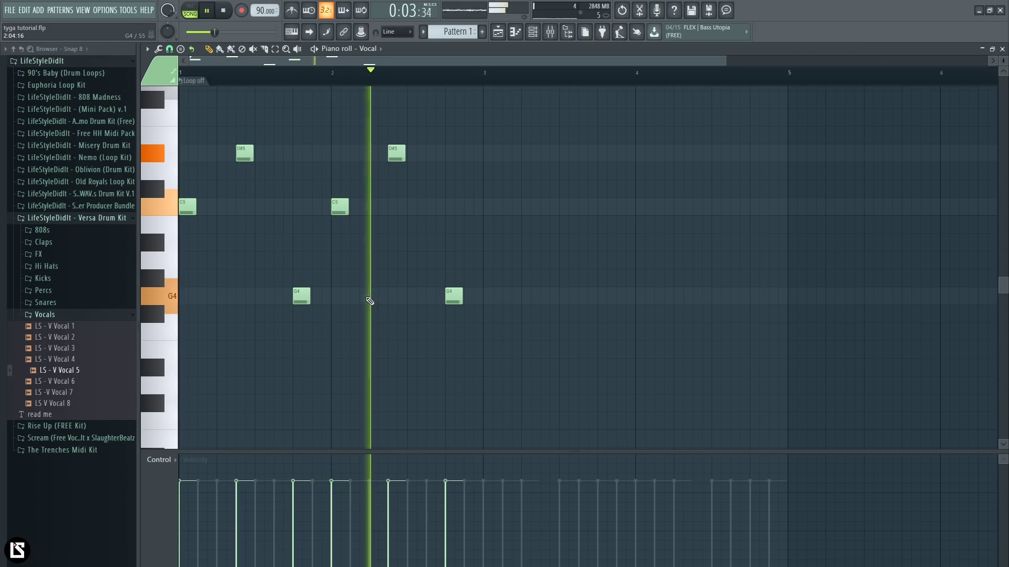
key("space")
key("space")
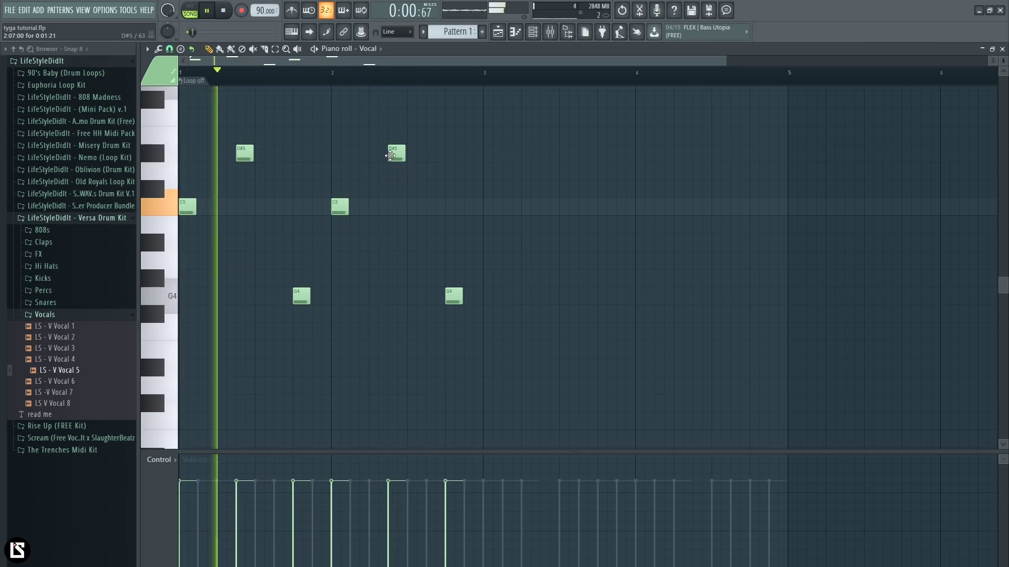
left_click_drag(419, 153, 387, 177, "ctrl")
left_click(387, 193, "ctrl")
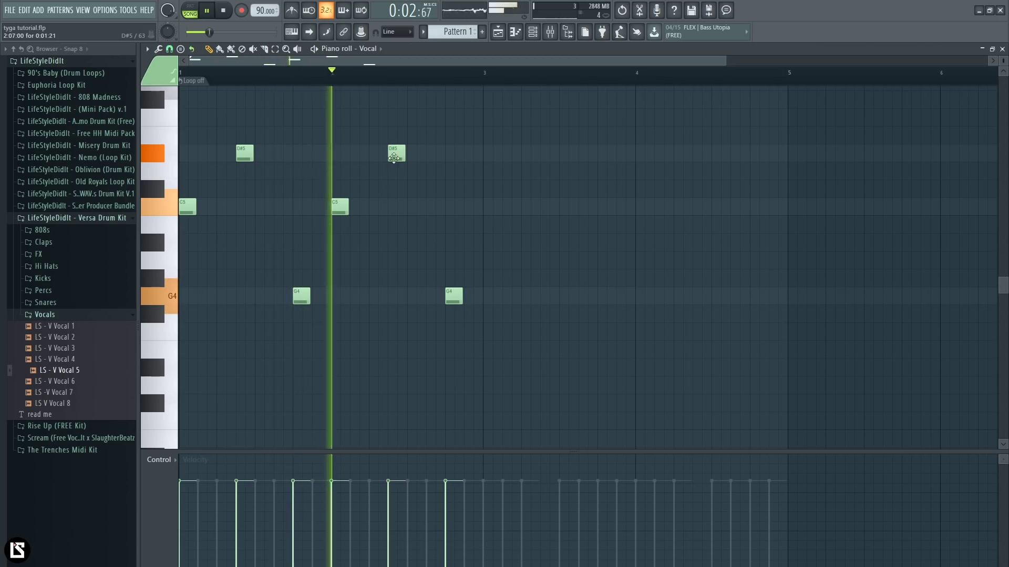
Add vocal notes in bar 3: G#4 on the first step and D5 on step 7.
key("space")
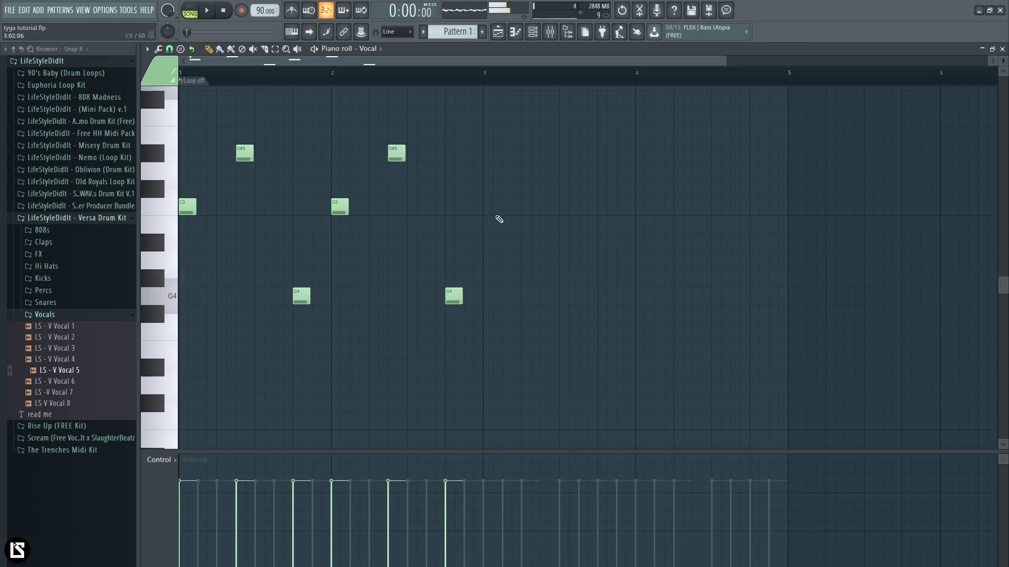
left_click(491, 278)
key("space")
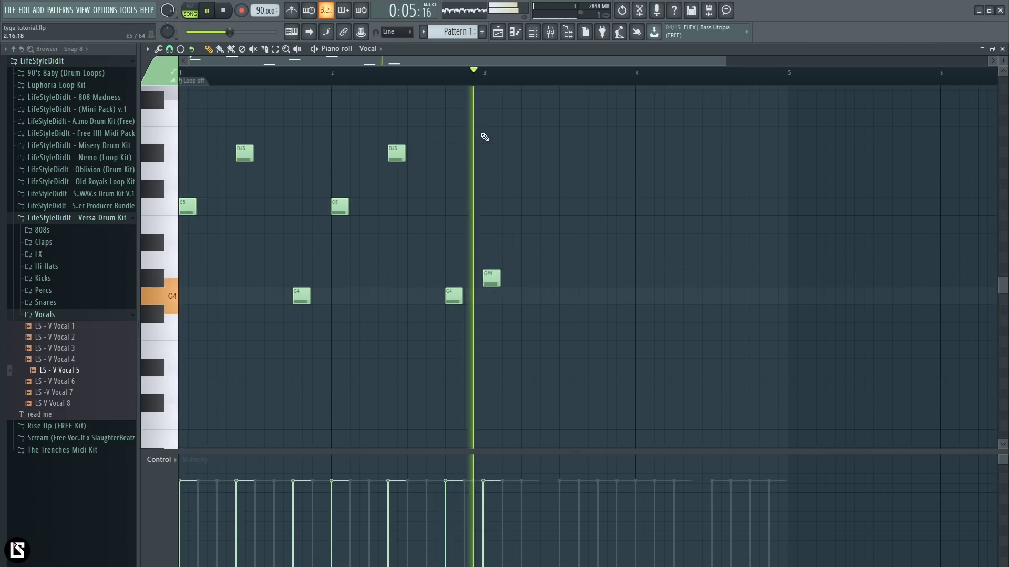
key("space")
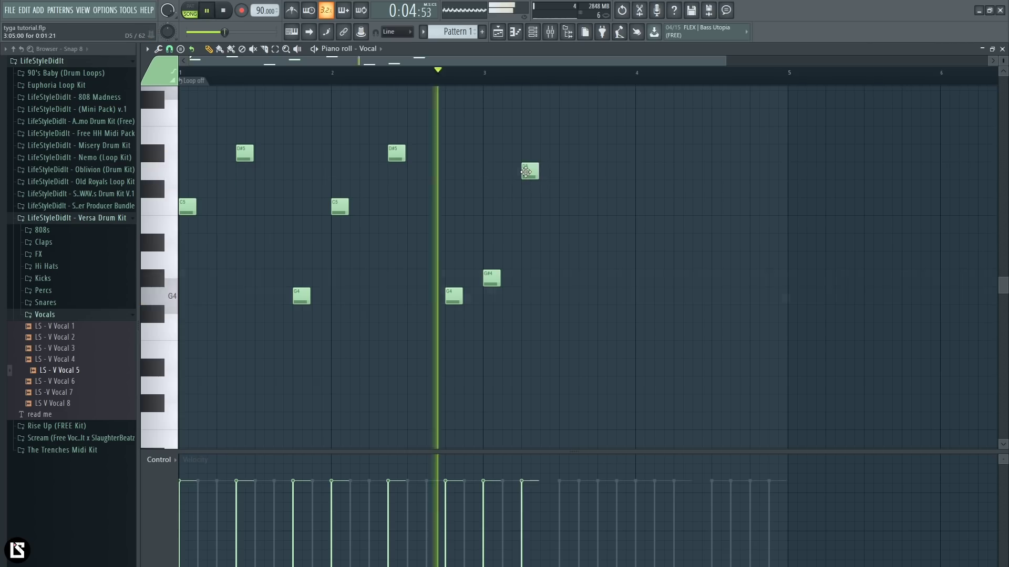
left_click_drag(525, 172, 544, 172)
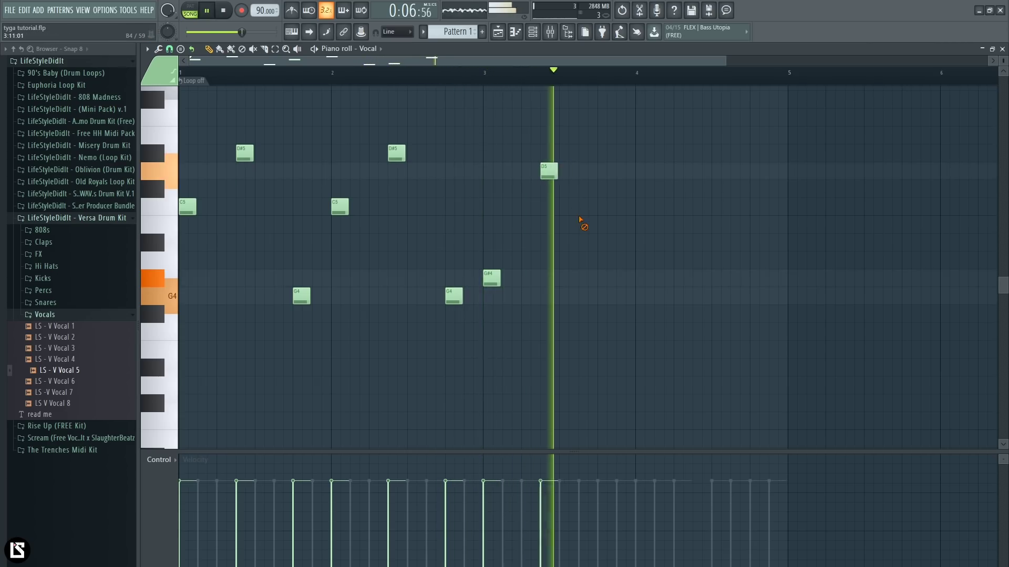
key("space")
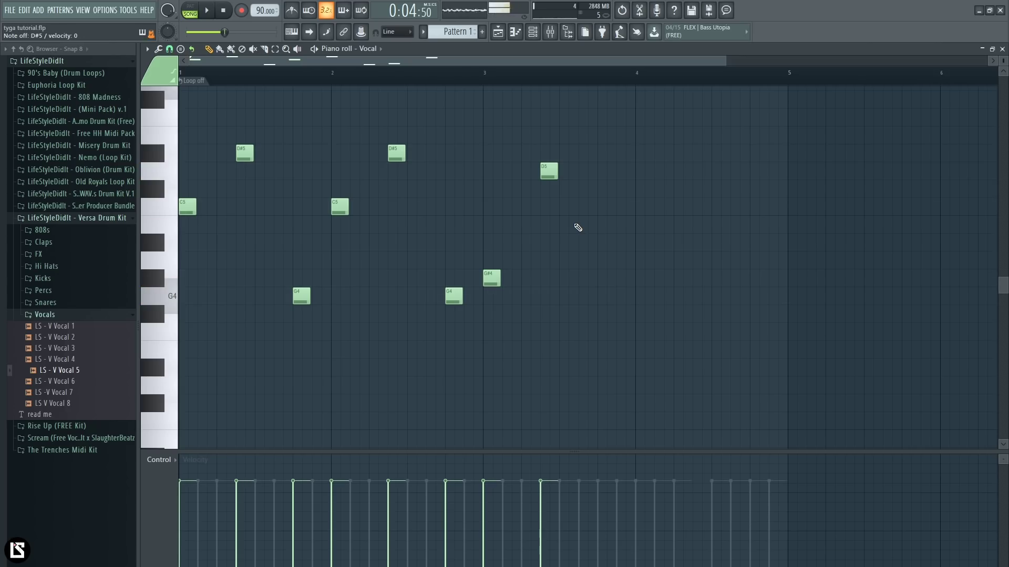
Play back from bar 3 and add a C5 vocal note on step 11 of that bar.
key("space")
left_click(502, 75)
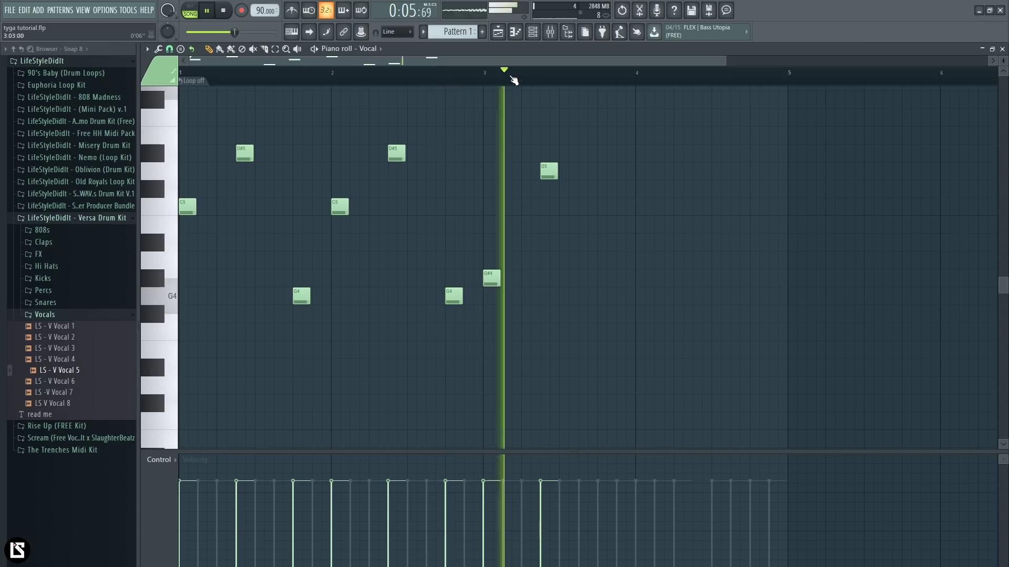
left_click(582, 210)
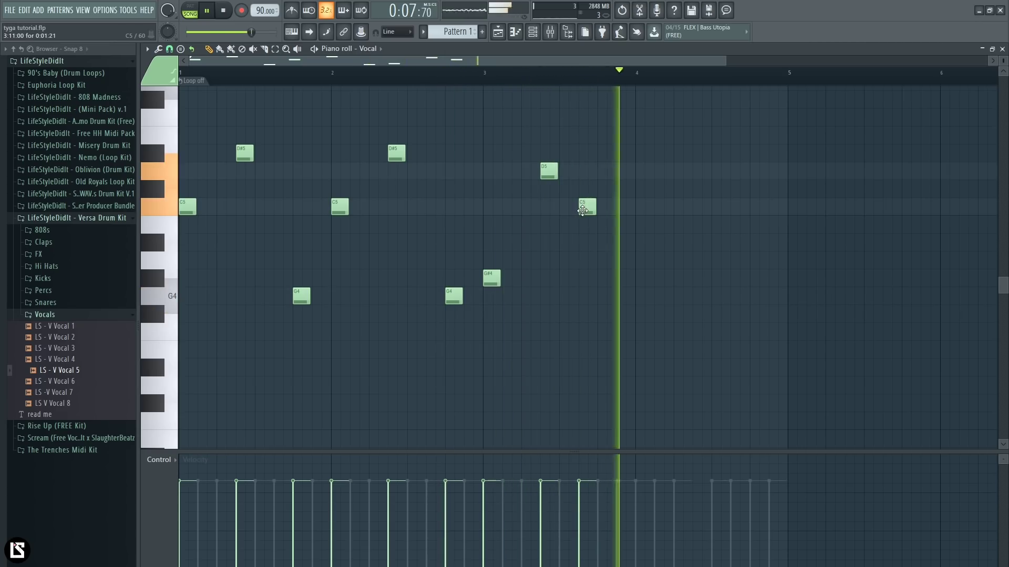
key("space")
key("space")
Duplicate the three vocal notes of bar 3 into bar 4.
left_click_drag(604, 127, 496, 339)
key("ctrl+b")
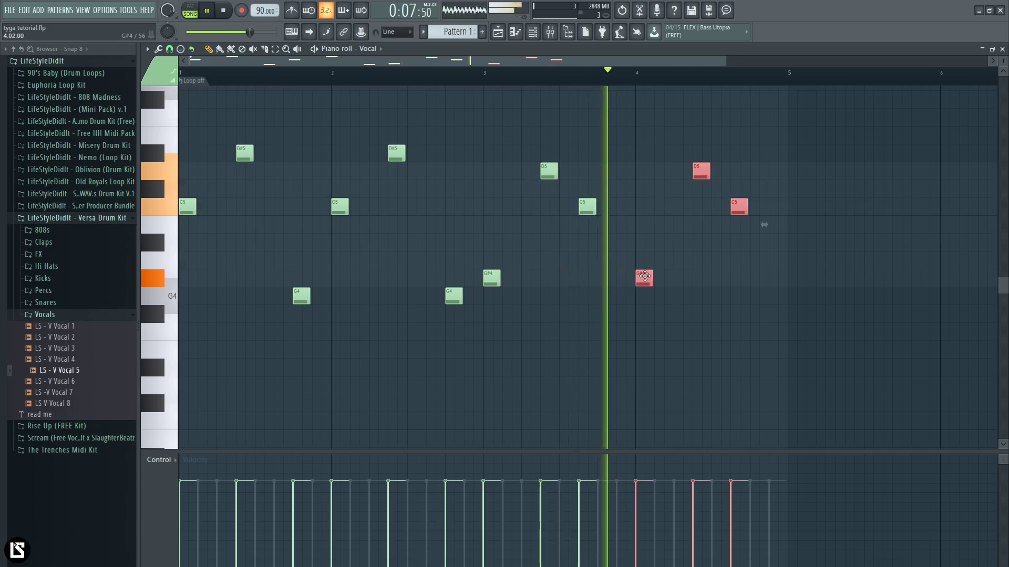
key("space")
Play back the vocal melody and compare the phrase in bars 1 and 2 with the one in bars 3 and 4.
left_click(437, 160)
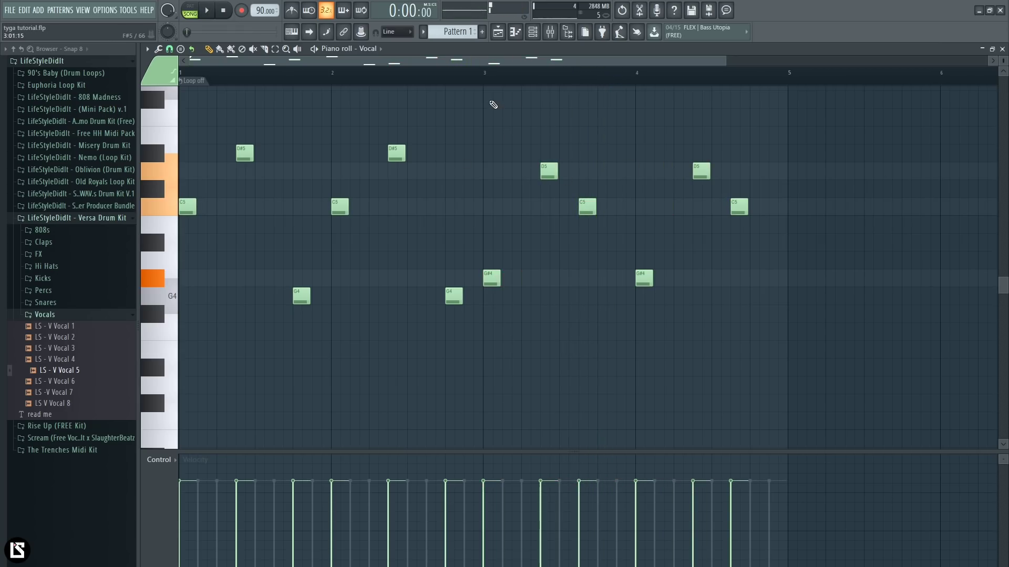
left_click_drag(183, 110, 478, 372)
left_click_drag(491, 126, 592, 392)
left_click(583, 321, "ctrl")
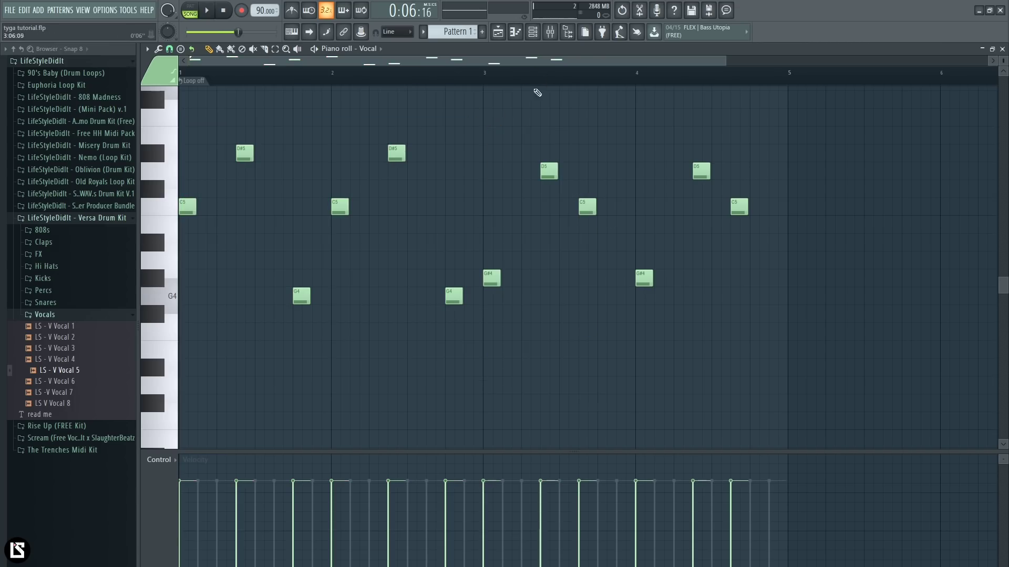
key("space")
key("space")
left_click(242, 78)
key("space")
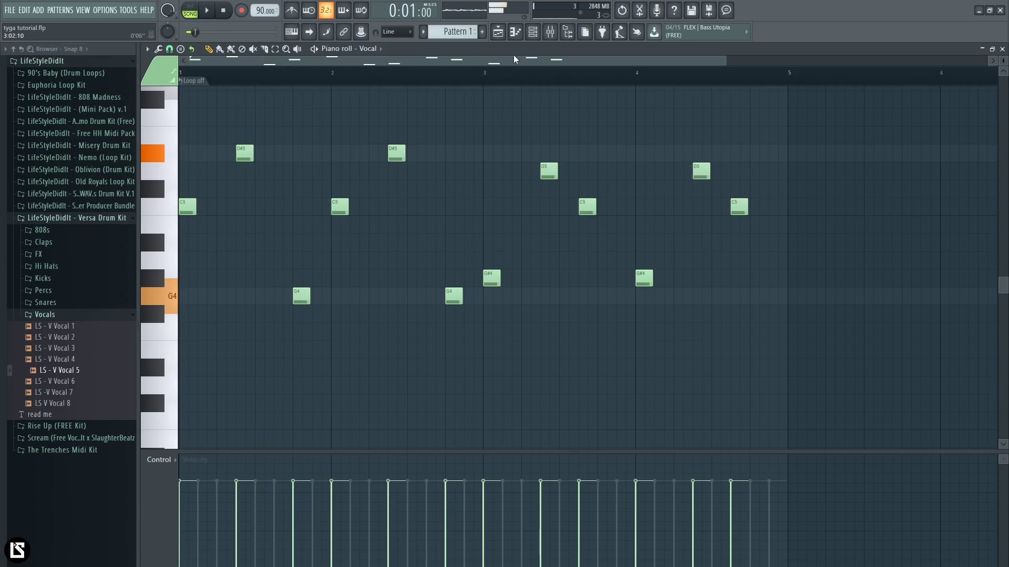
left_click_drag(783, 127, 483, 368)
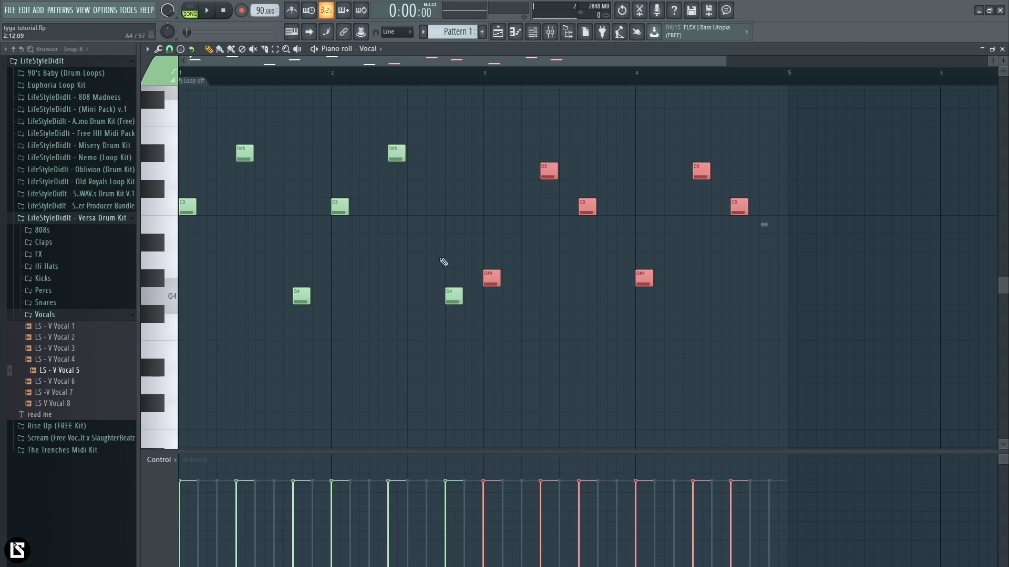
key("ctrl+d")
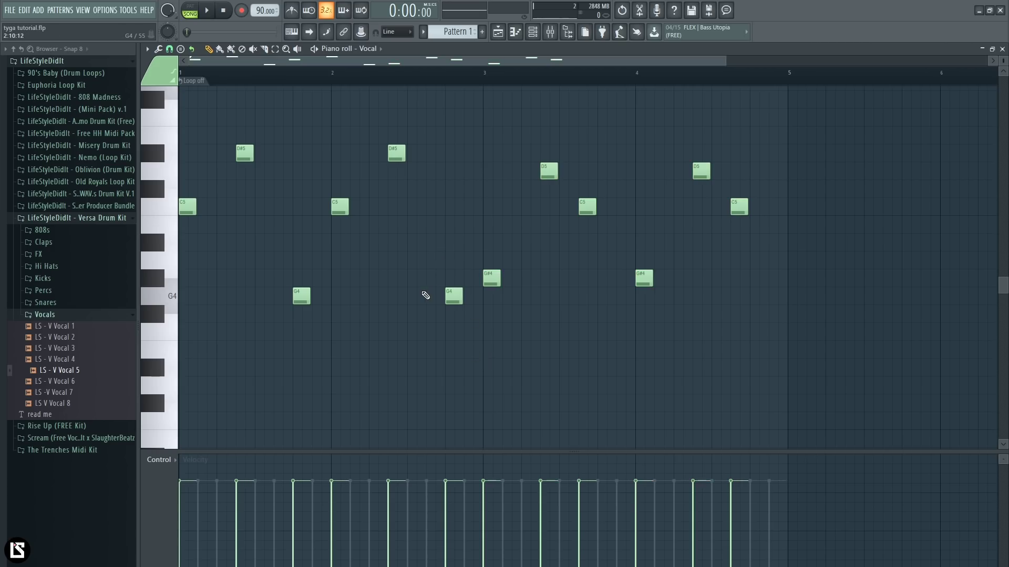
Randomize the velocities of all Vocal notes slightly.
key("ctrl+a")
key("alt+r")
left_click(796, 404)
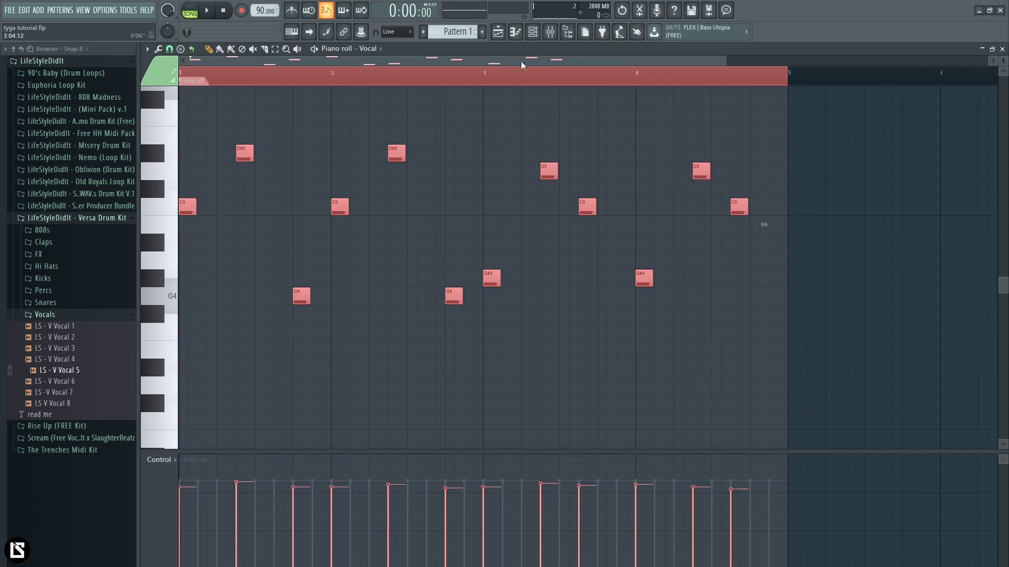
Open the mixer and transpose all Vocal notes up one octave.
left_click(553, 36)
left_click(387, 129)
key("ctrl+a")
key("ctrl+Up")
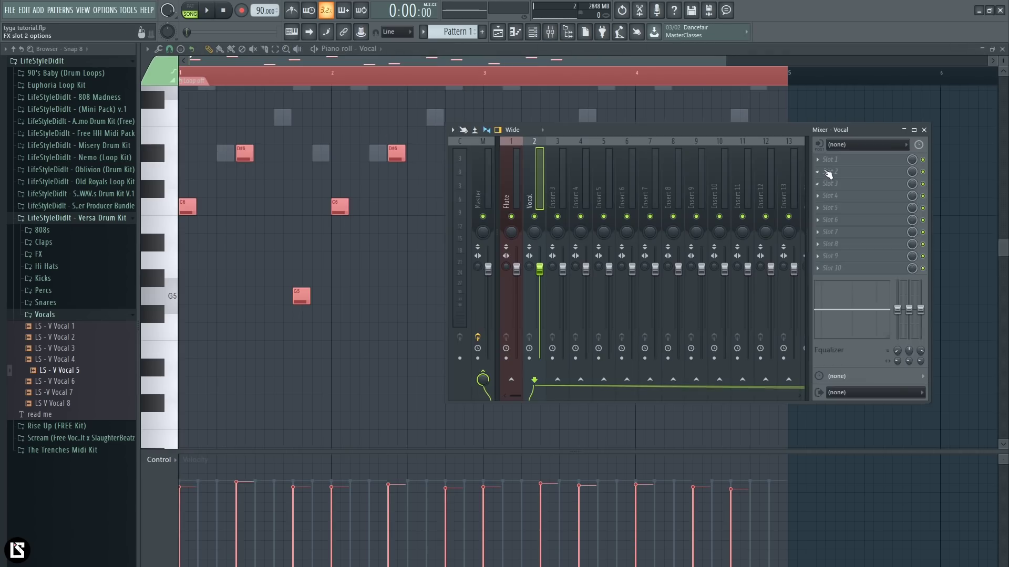
Load Fruity Reeverb 2 in effect slot 2 of the Vocal mixer track and enlarge its room size.
left_click(828, 173)
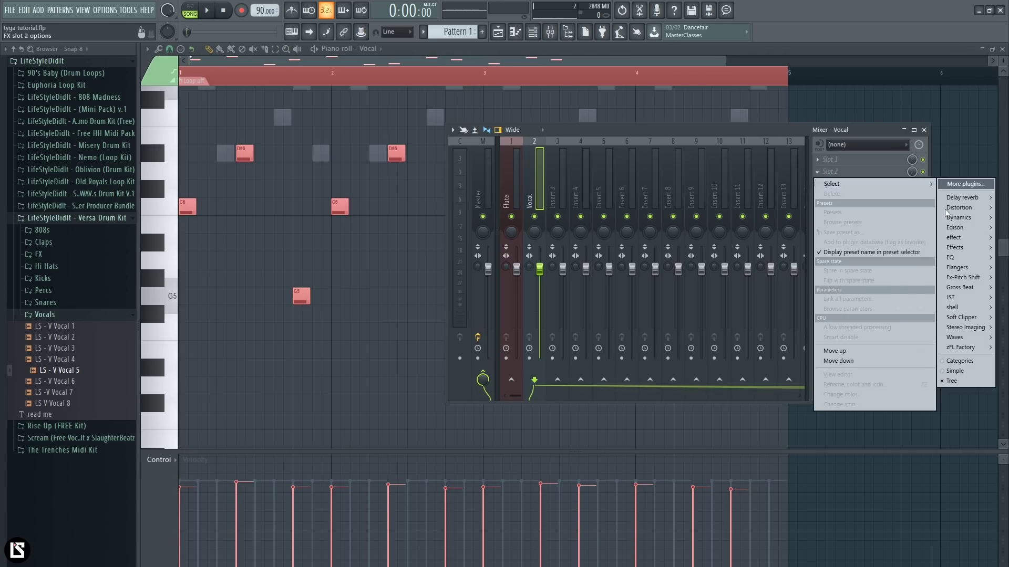
mouse_move(962, 338)
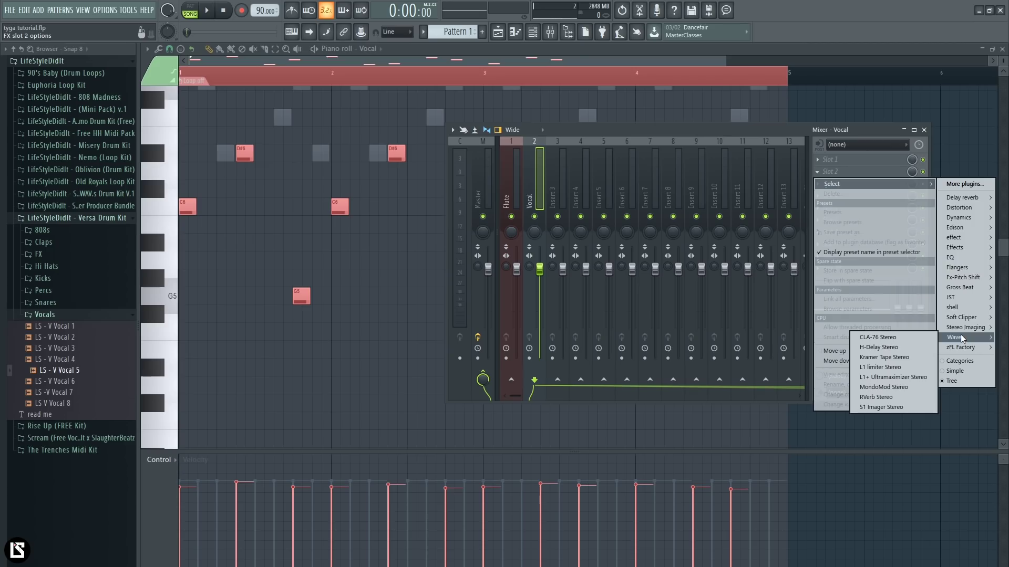
mouse_move(962, 198)
left_click(927, 228)
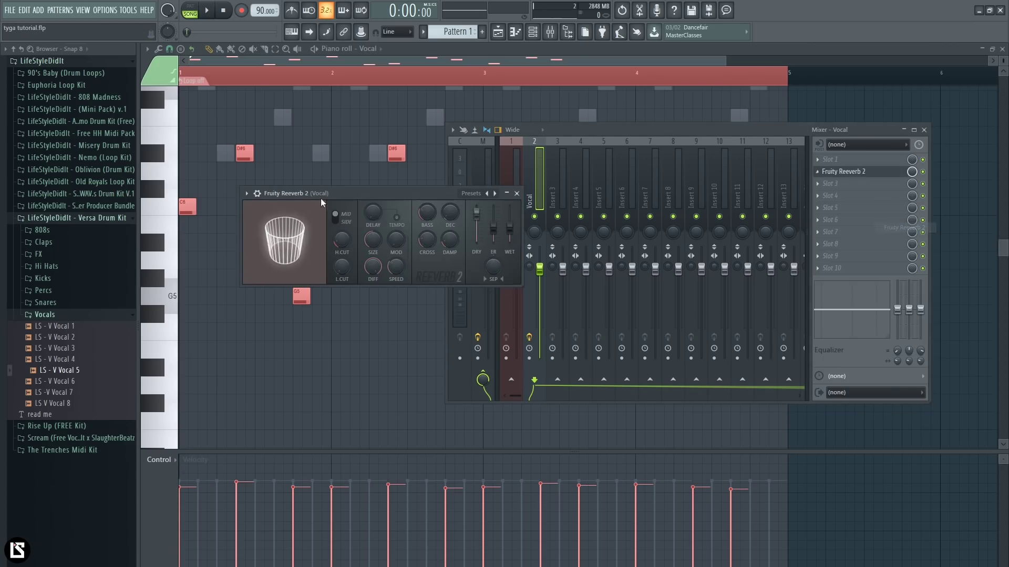
left_click_drag(373, 240, 373, 220)
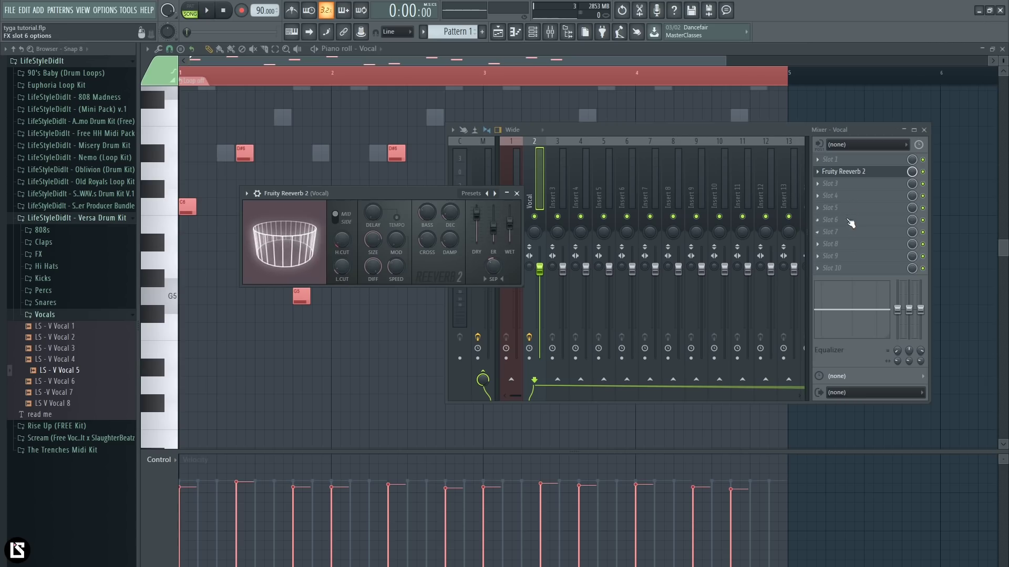
Load H-Delay Stereo in effect slot 3 of the Vocal track and choose its Life Delay 1 preset.
left_click(841, 183)
mouse_move(962, 349)
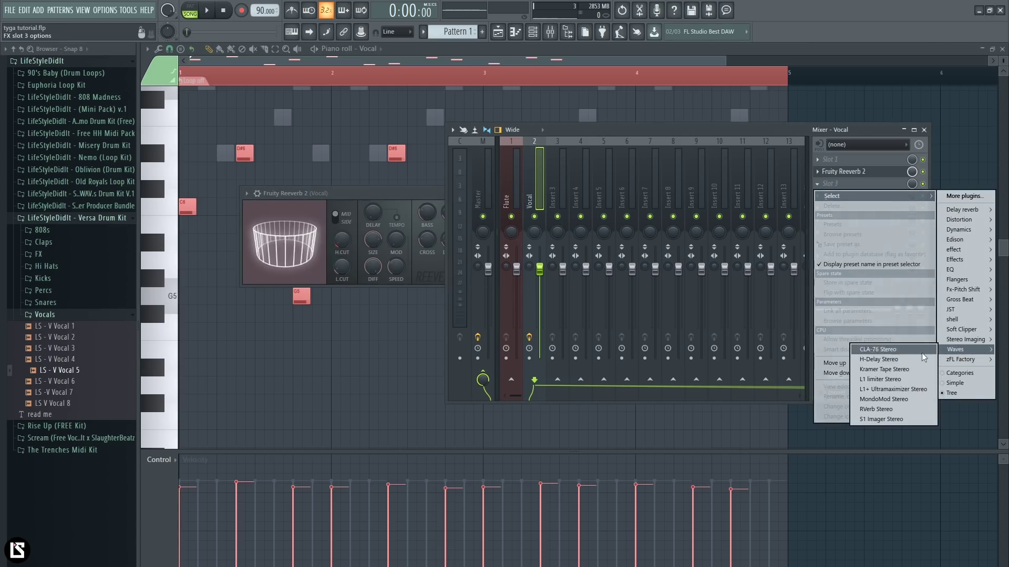
left_click(888, 361)
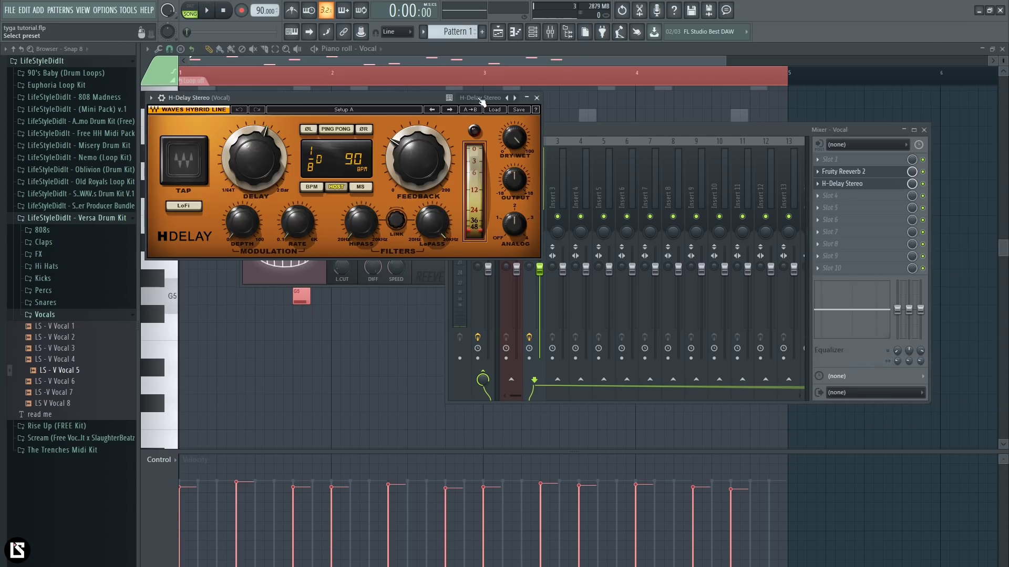
left_click(482, 98)
left_click(499, 131)
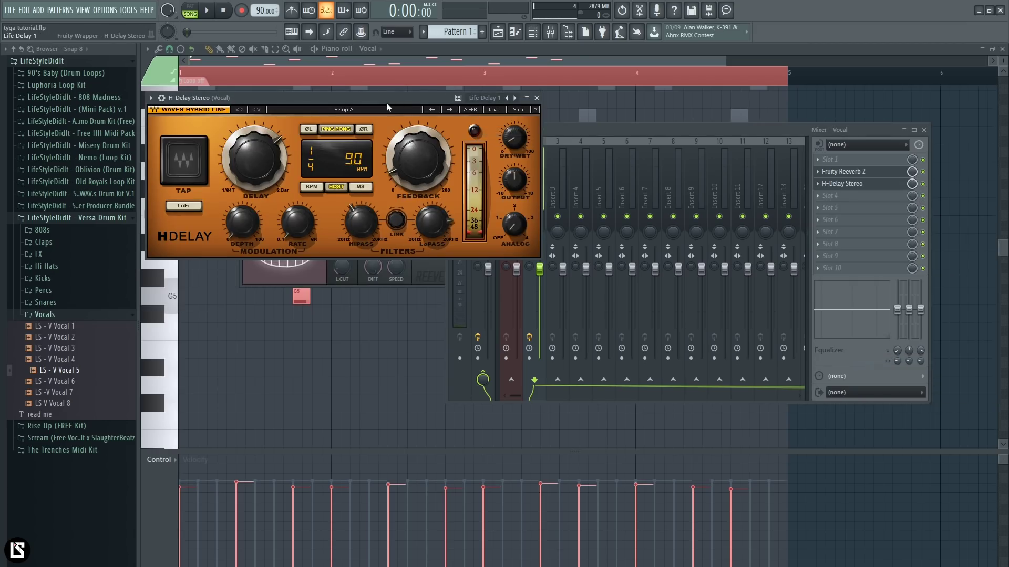
left_click_drag(383, 99, 412, 163)
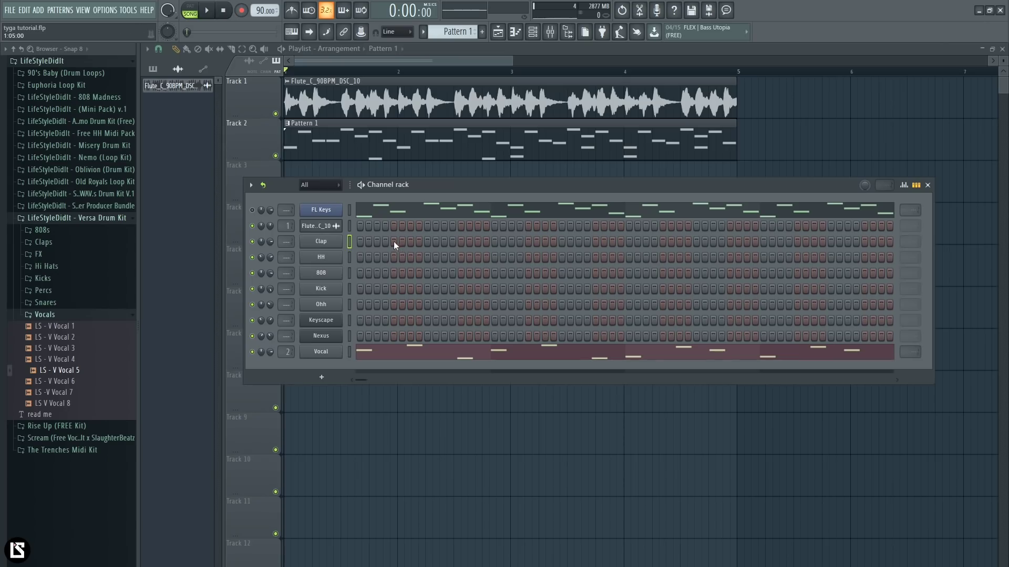
Program the Clap on every eighth step of the pattern, starting at step 5.
left_click(394, 242)
key("space")
left_click(529, 242)
left_click(596, 242)
left_click(663, 241)
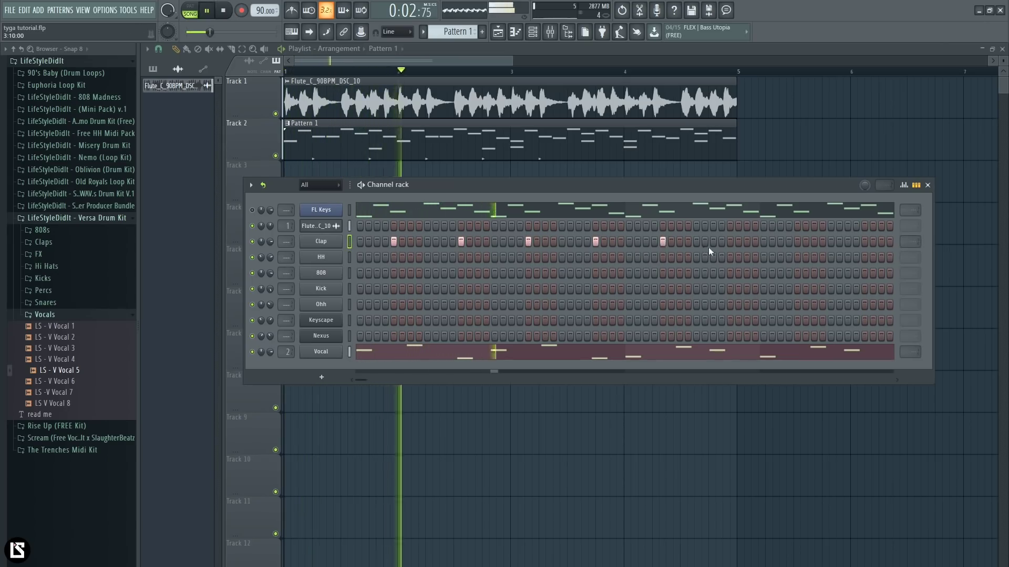
left_click(730, 242)
left_click(798, 241)
left_click(864, 242)
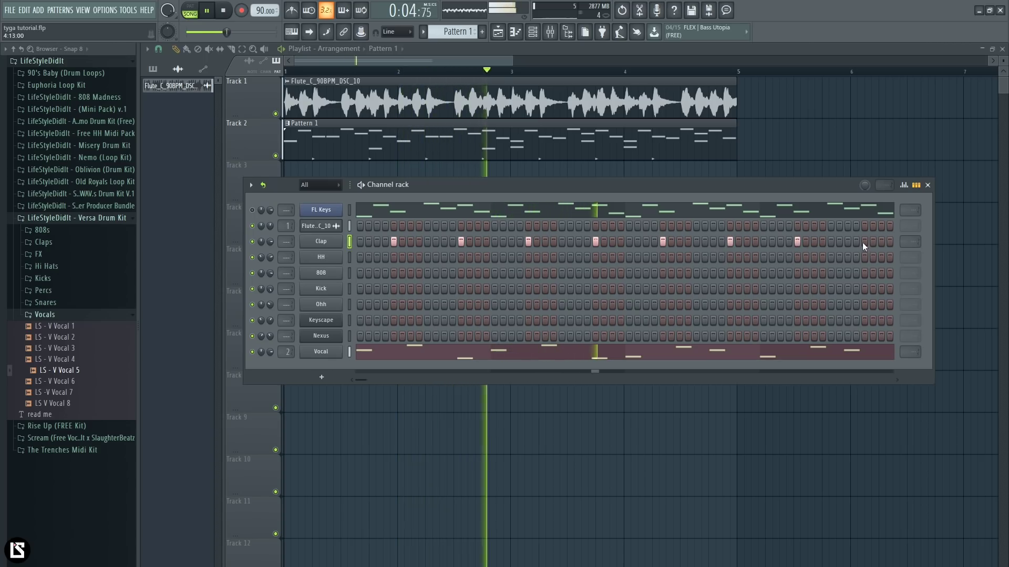
key("space")
Fill the HH channel with a hit every two steps and slightly adjust its time shift in the channel settings.
right_click(332, 262)
left_click(499, 291)
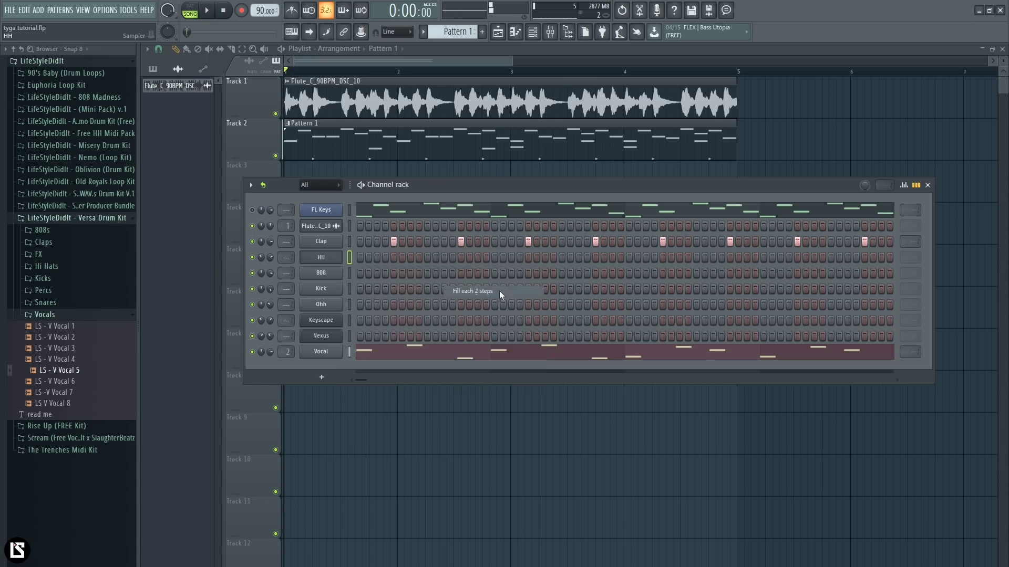
left_click(321, 258)
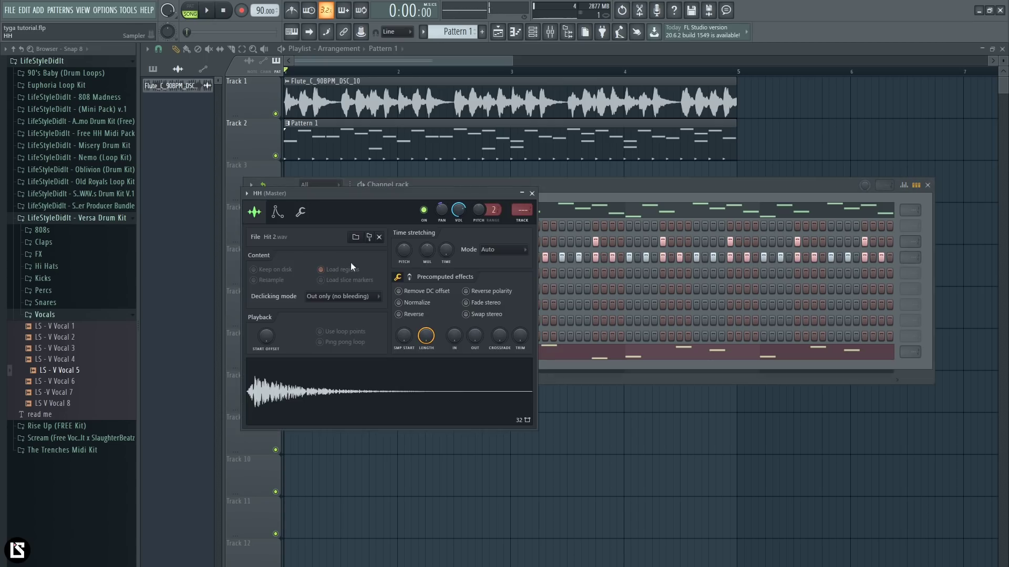
left_click(279, 212)
left_click(301, 212)
left_click_drag(438, 256, 437, 243)
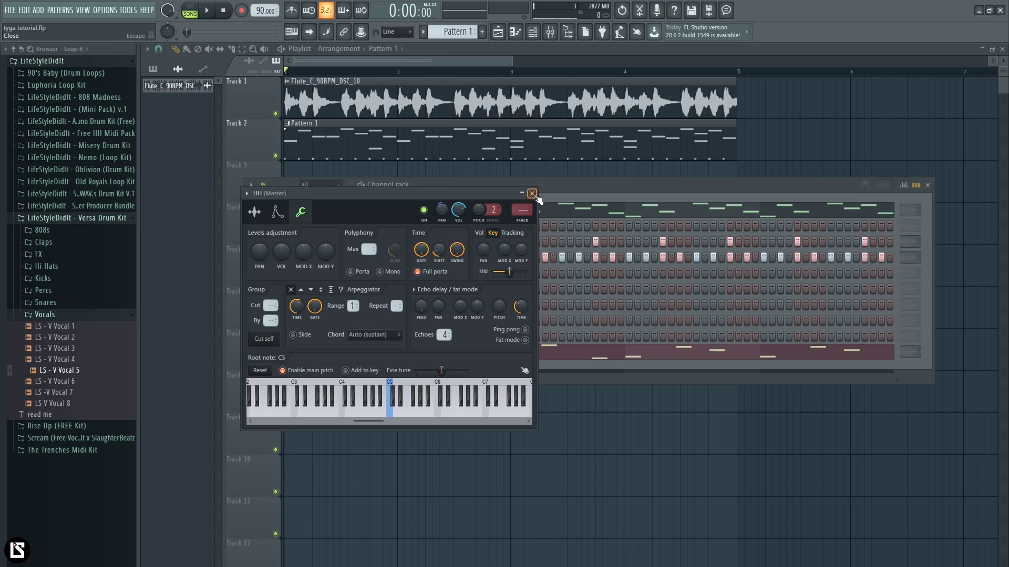
left_click(533, 194)
Open the HH piano roll and erase the hi-hat notes in the second bar.
right_click(328, 258)
left_click(376, 257)
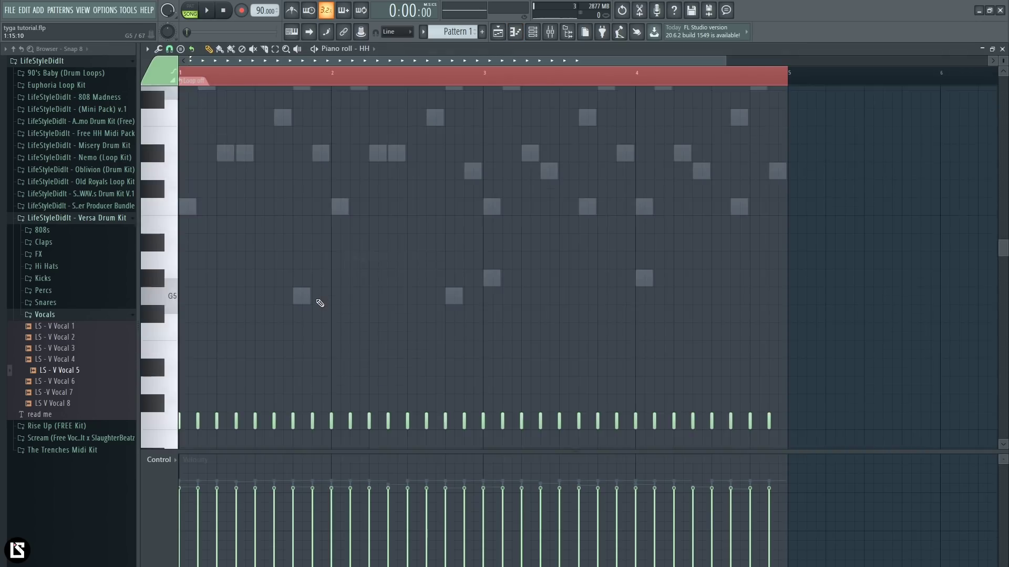
left_click_drag(832, 153, 546, 184)
key("ctrl+d")
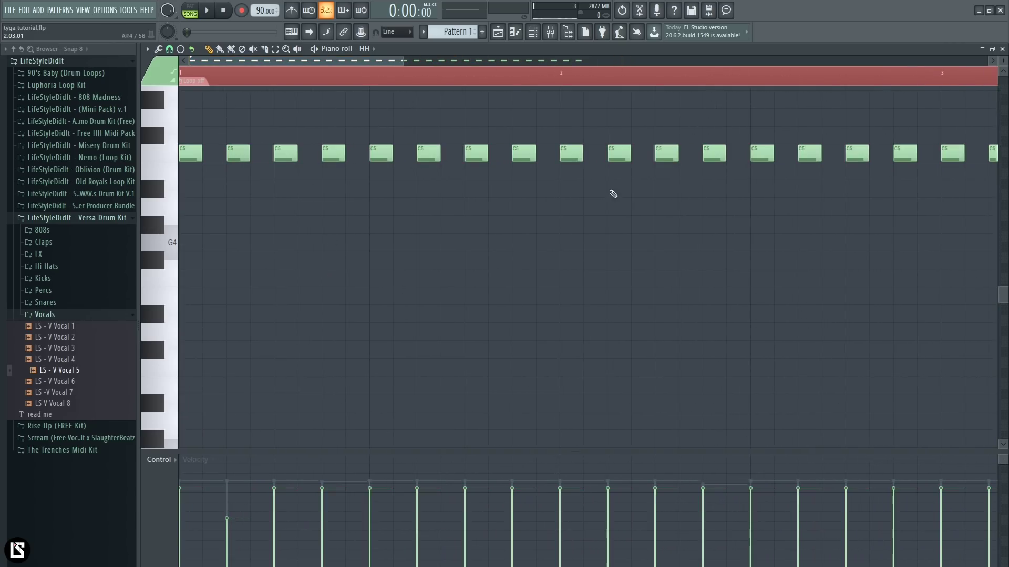
left_click_drag(638, 158, 912, 161)
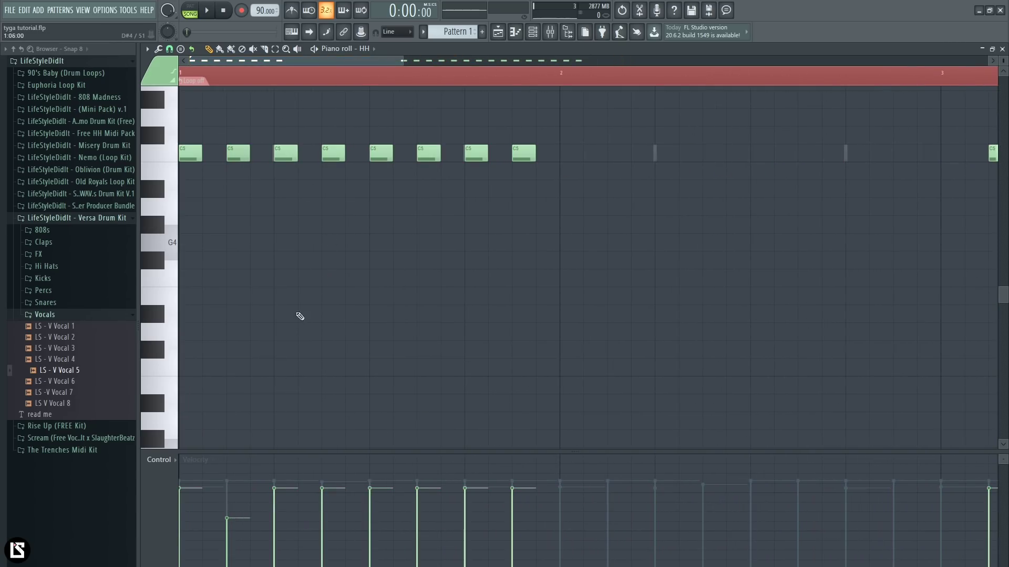
Vary the velocities of the first-bar hi-hat notes, lowering the second, fifth and seventh and raising the fourth and eighth.
left_click_drag(234, 508, 248, 522)
key("space")
key("space")
key("space")
left_click_drag(330, 485, 332, 473)
left_click(377, 516)
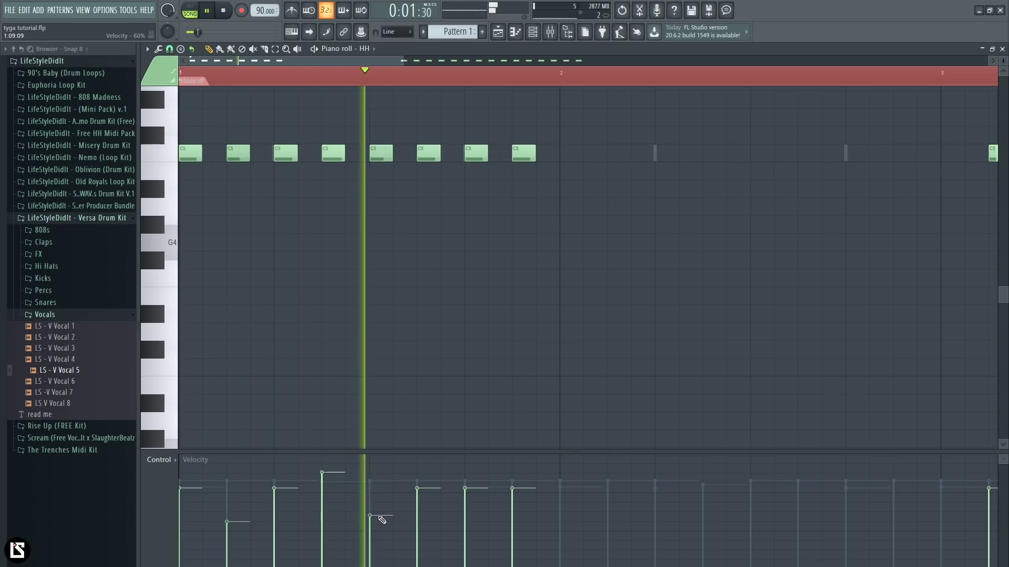
left_click(472, 514)
left_click(512, 480)
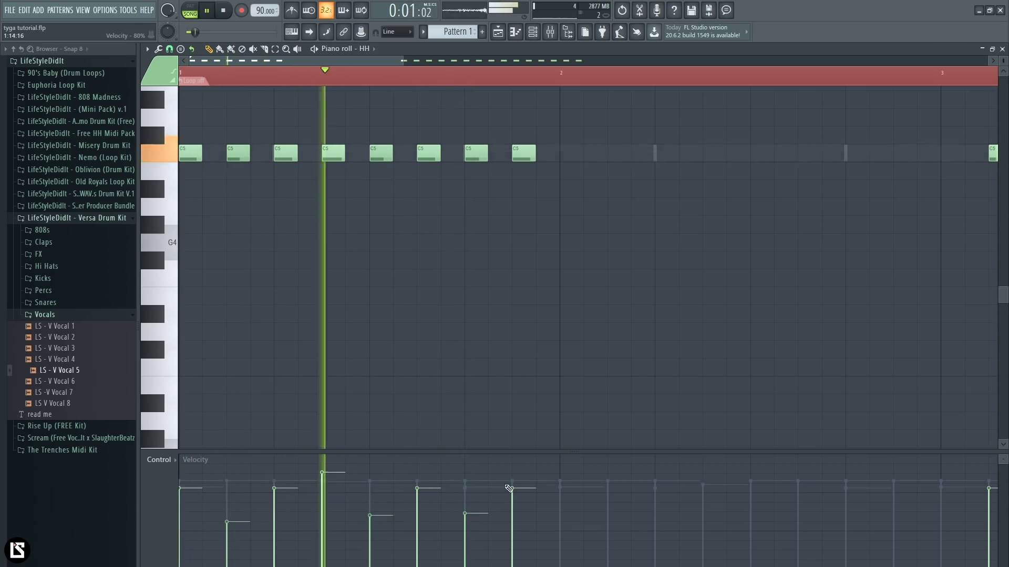
key("space")
Delete the remaining hi-hat notes in bars 3 and 4 and duplicate the first bar's notes across all four bars.
scroll(538, 72, "down", 4)
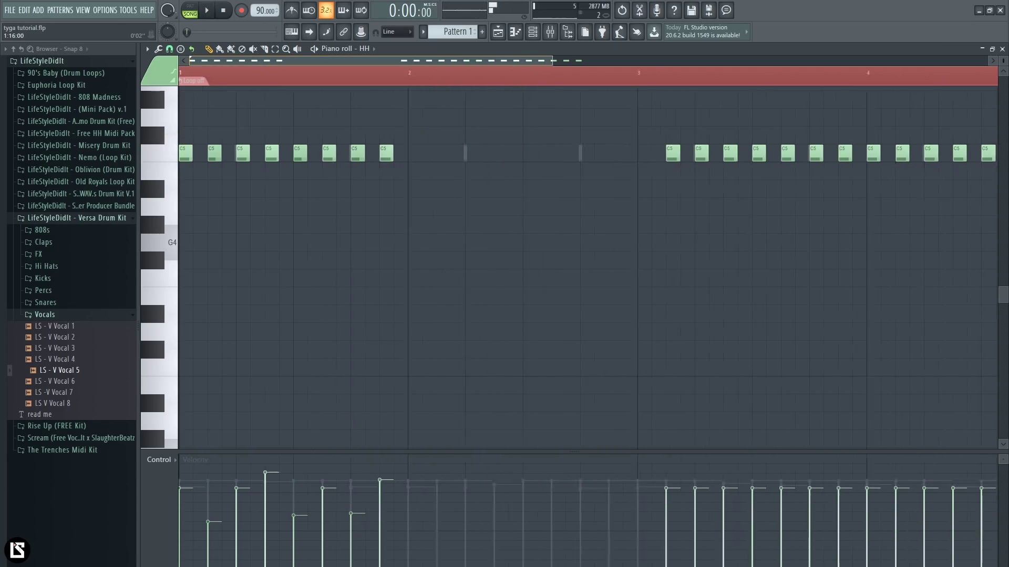
left_click_drag(476, 112, 869, 225)
key("Delete")
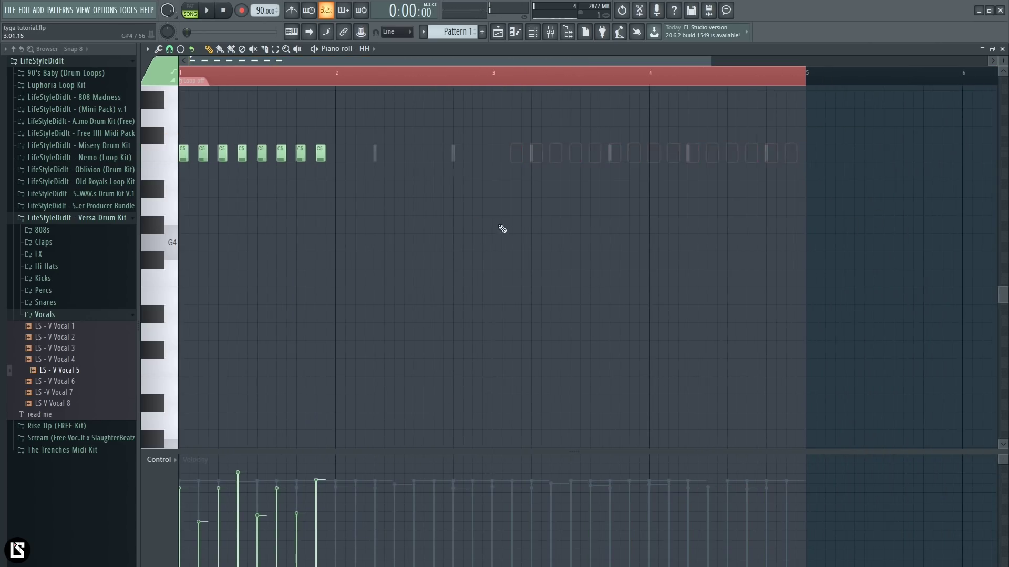
left_click_drag(394, 111, 178, 215)
left_click_drag(181, 157, 338, 163)
key("ctrl+a")
left_click_drag(184, 155, 494, 167)
Place open hi-hat hits on steps 11 and 43 of the Ohh channel during playback and adjust its volume.
left_click(528, 34)
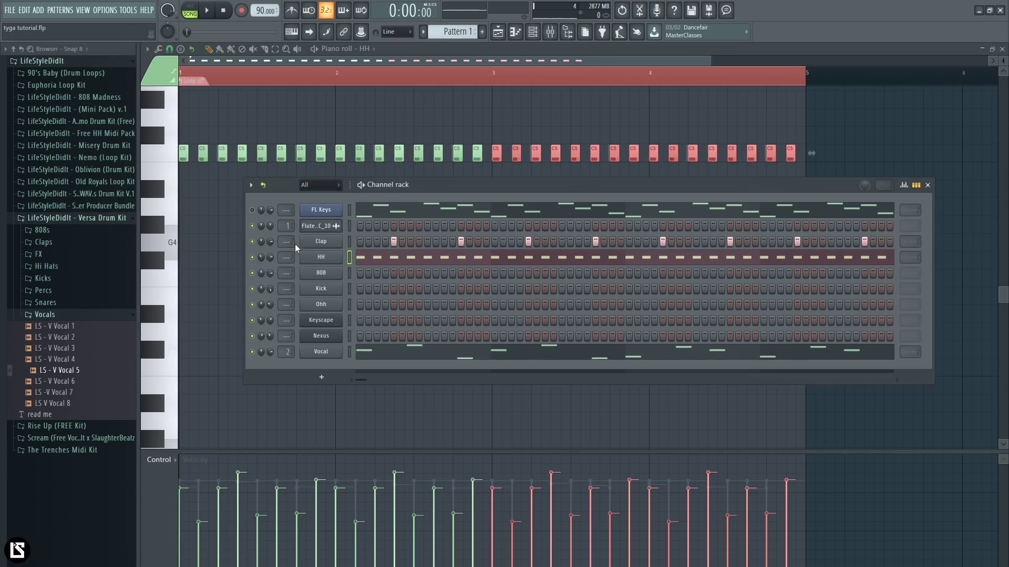
key("space")
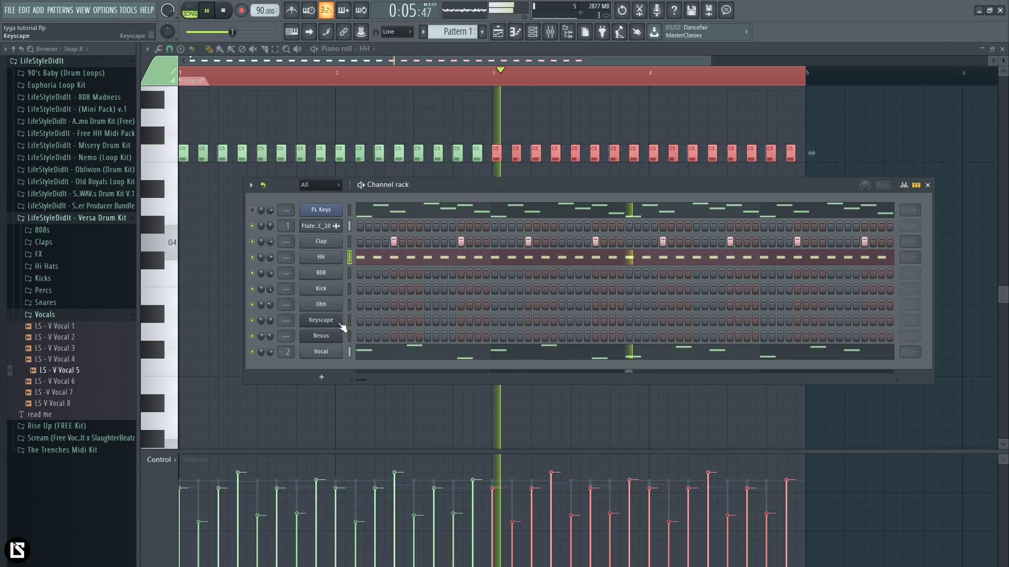
key("space")
key("space")
key("space")
key("space")
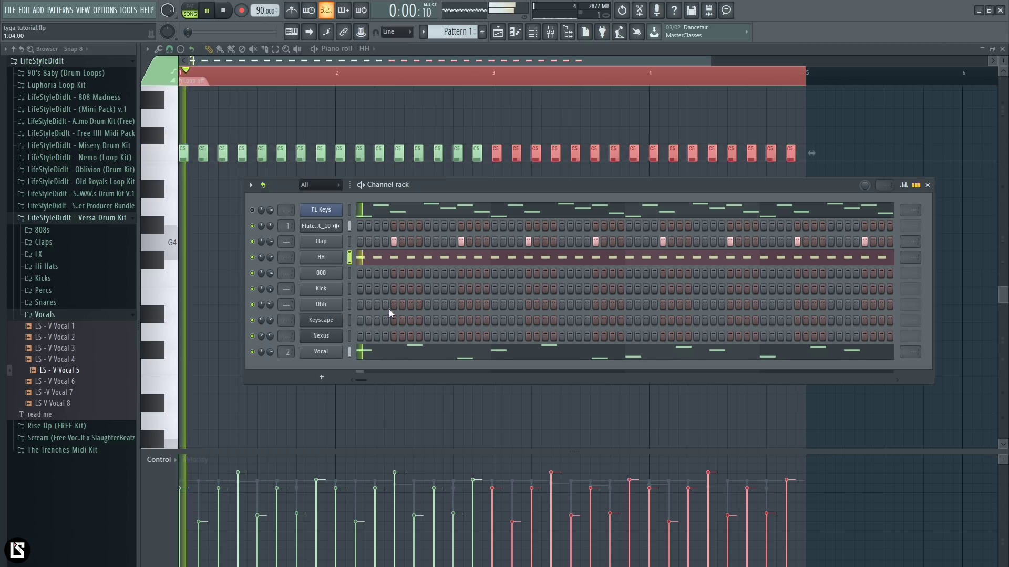
left_click(444, 304)
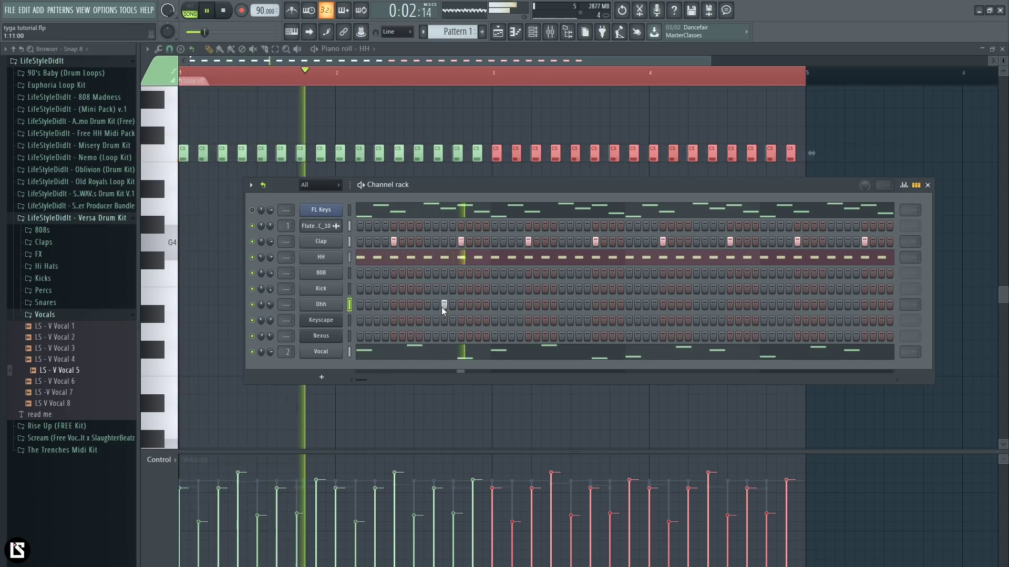
left_click_drag(270, 305, 271, 299)
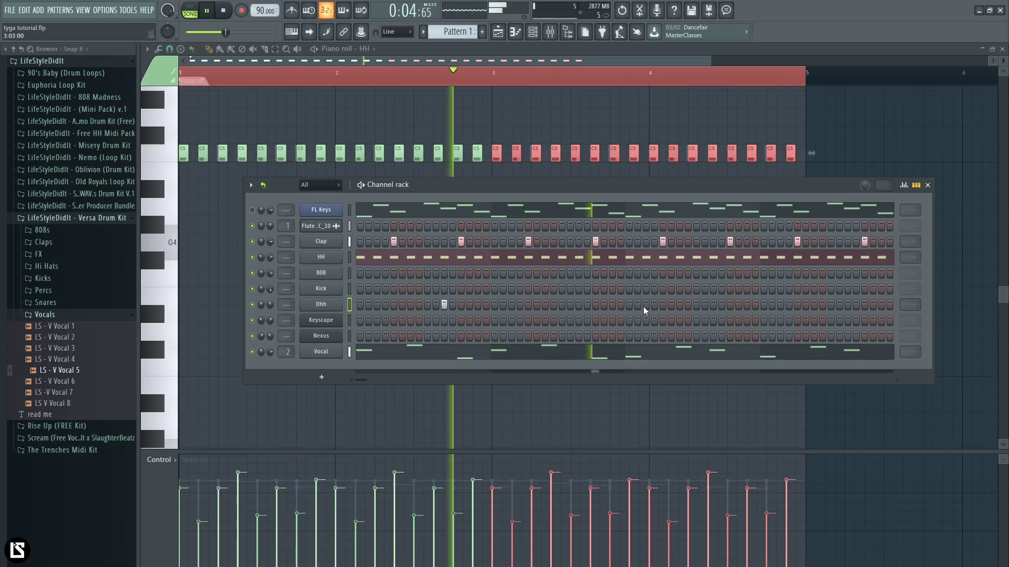
left_click(713, 305)
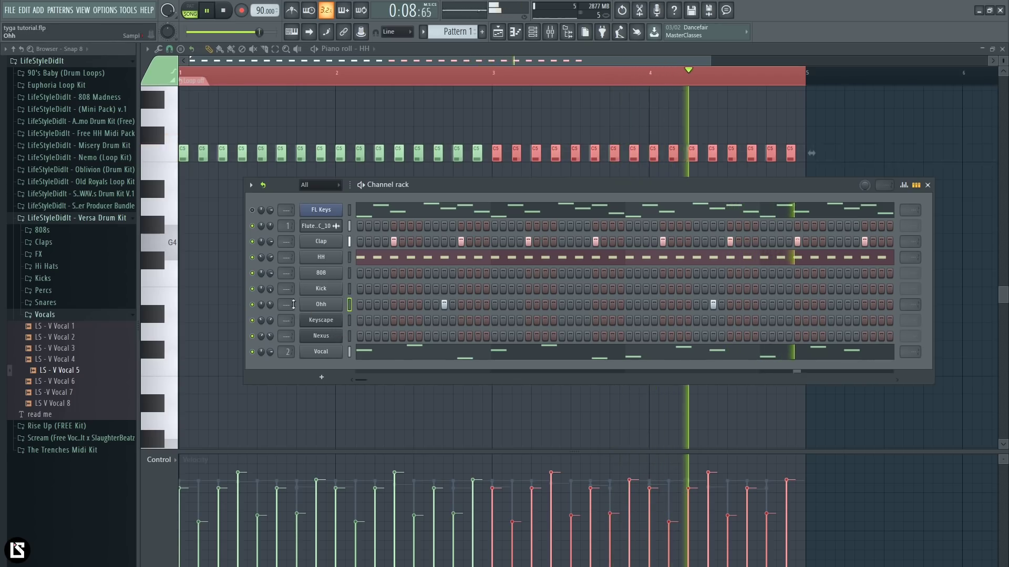
key("space")
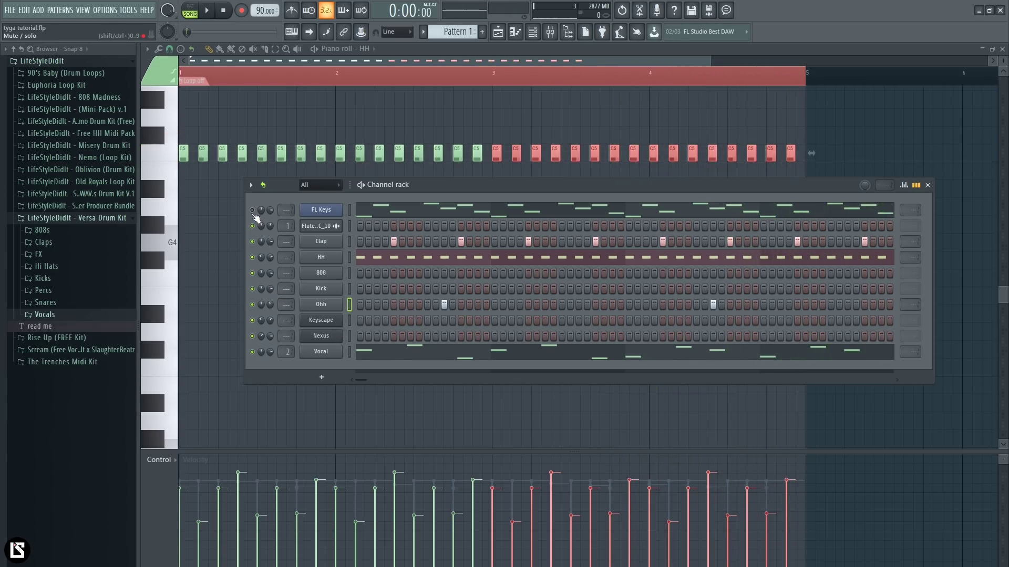
Replace the FL Keys channel with Omnisphere and browse the LifeStyleDidIt - Carbon (Preset Bank) user directory.
right_click(320, 212)
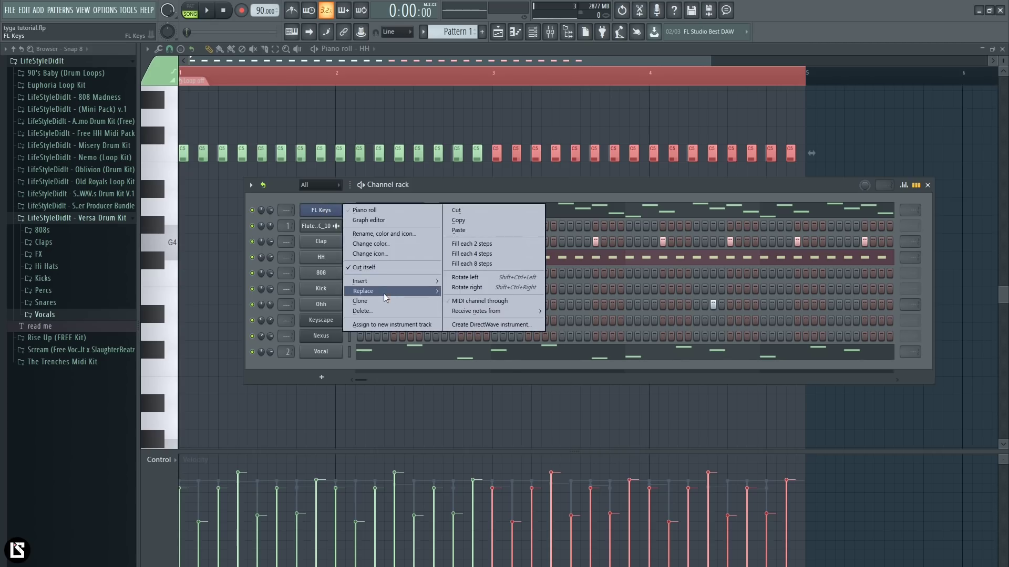
mouse_move(384, 294)
left_click(470, 445)
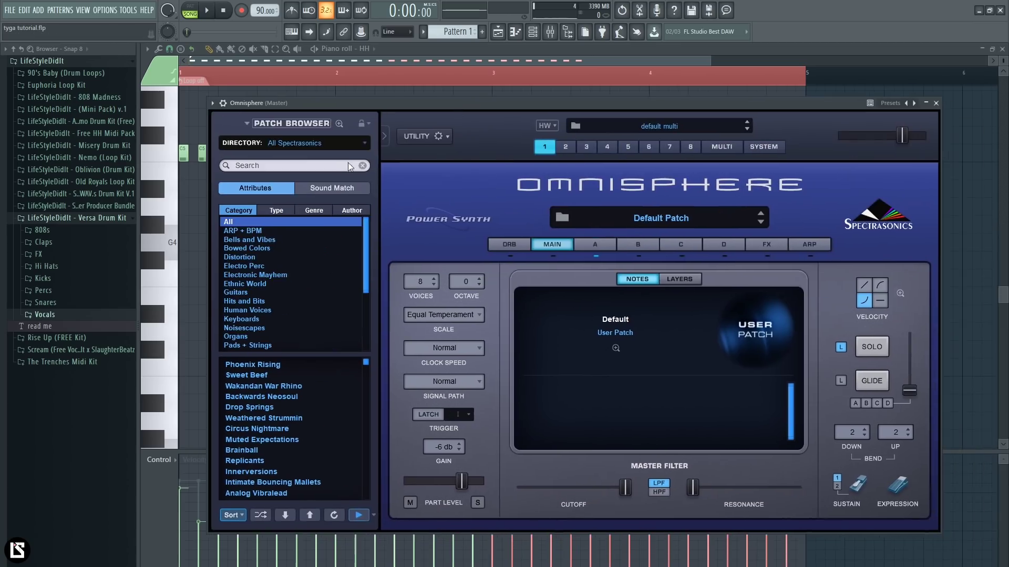
left_click(322, 141)
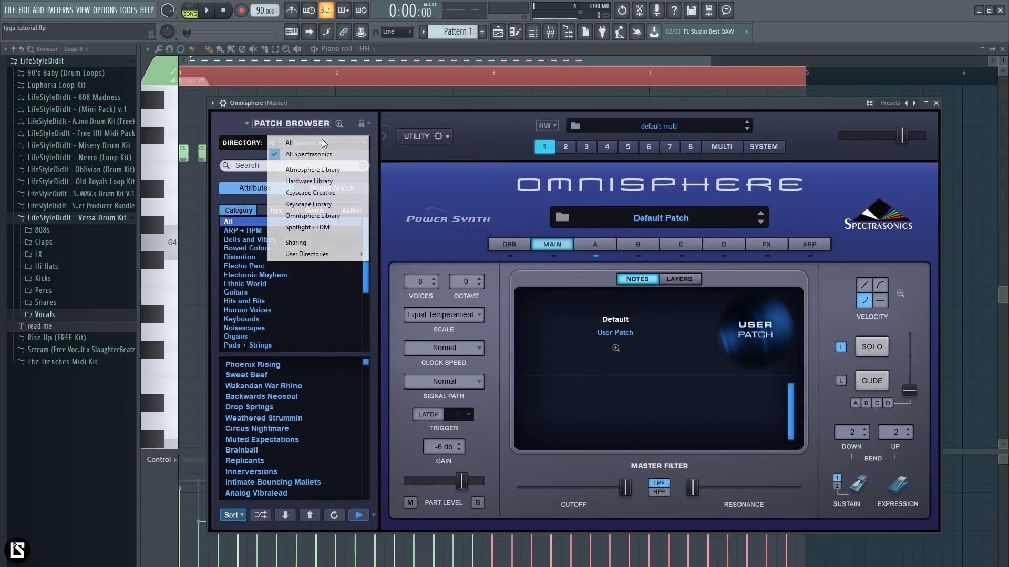
mouse_move(337, 252)
left_click(431, 254)
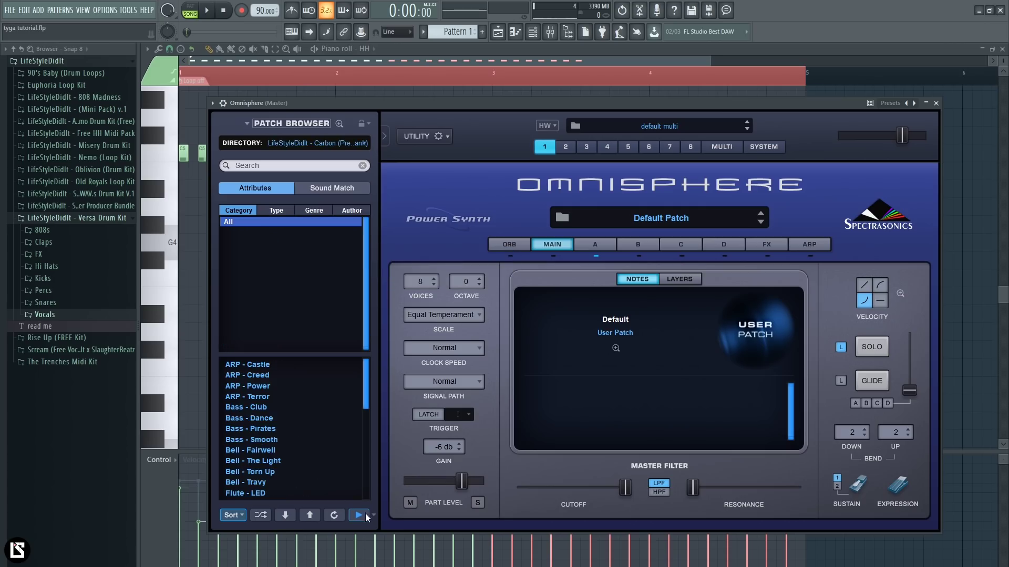
Audition the Bell - The Light patch with the beat and load Bell - Torn Up in its place.
left_click(385, 512)
left_click(256, 462)
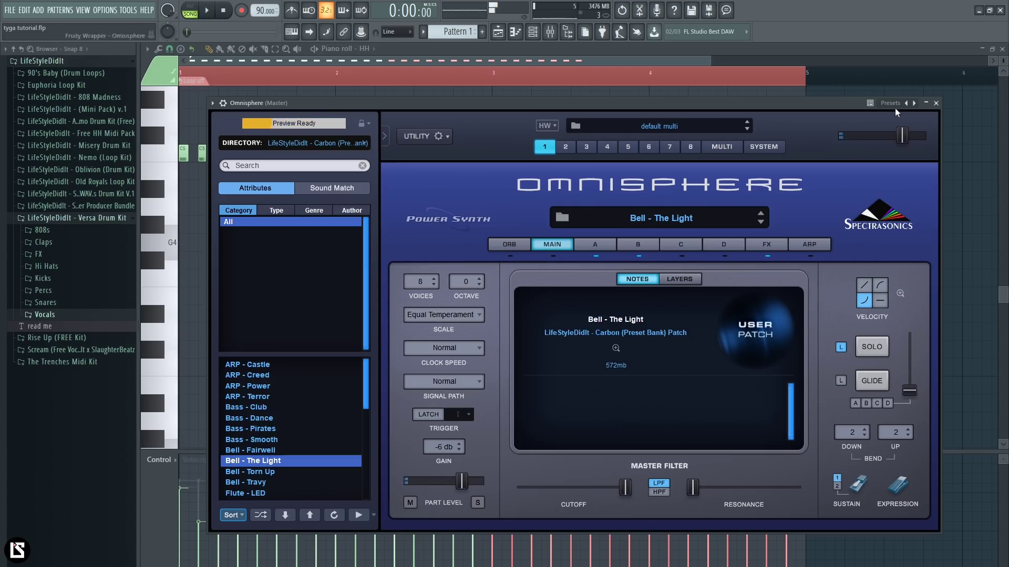
left_click(937, 103)
key("space")
left_click(321, 210)
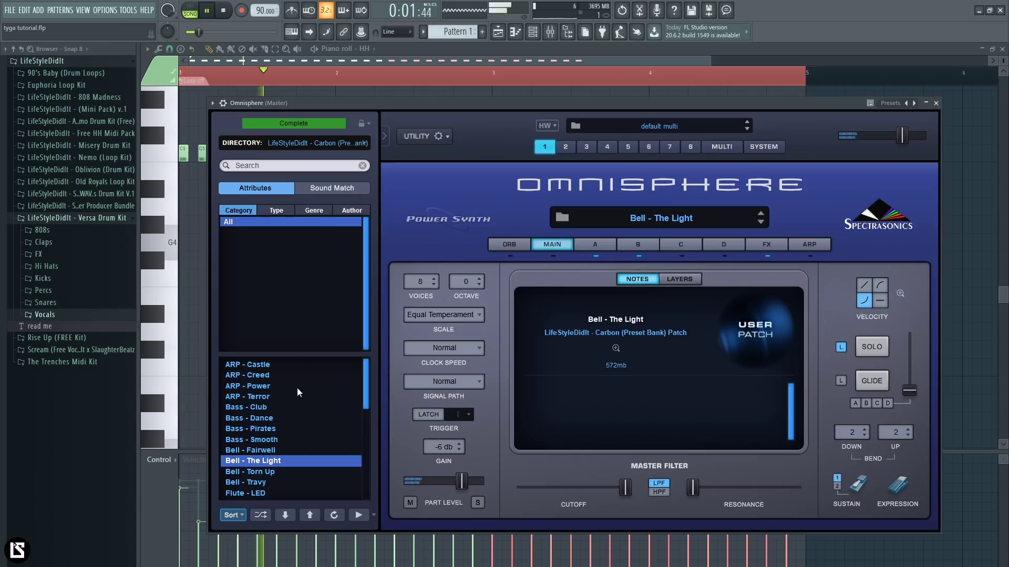
left_click(264, 471)
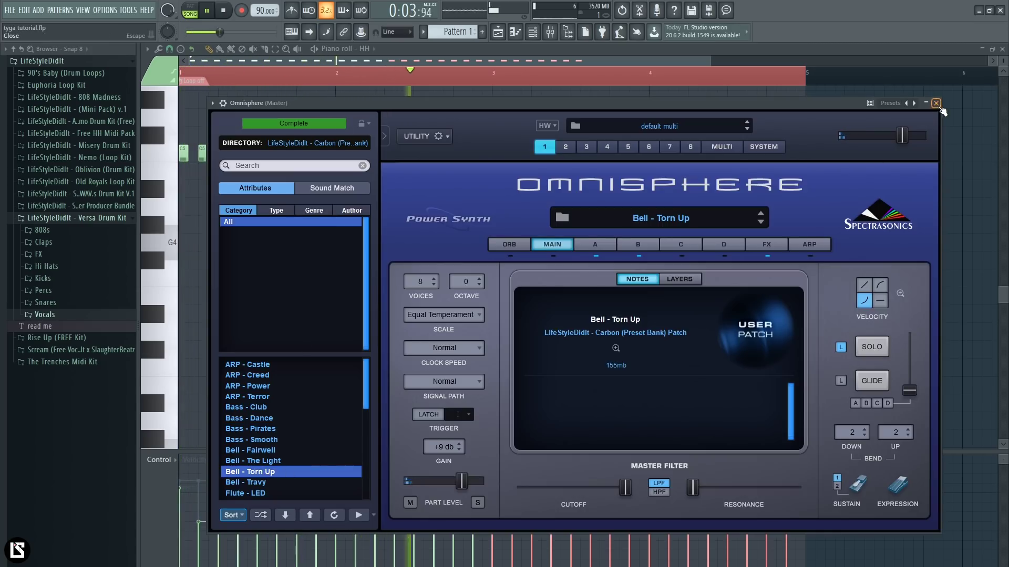
left_click(937, 104)
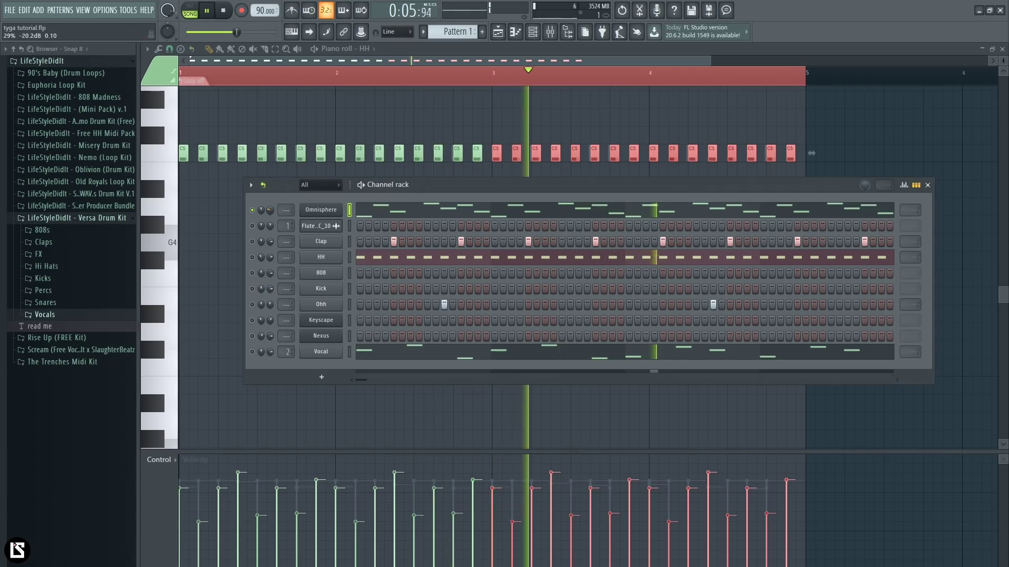
Rename the Omnisphere channel as Bell and stop playback.
left_click(320, 211, "shift")
type("Bell")
key("Return")
key("space")
Load the LA Custom C7 - Cinematic patch in the Keyscape channel.
left_click(326, 320)
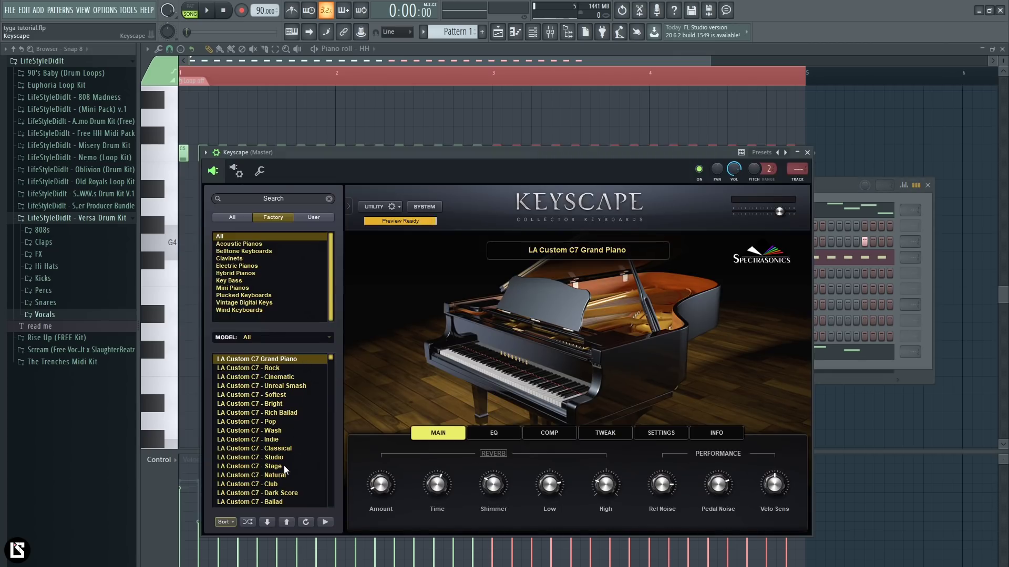
left_click(287, 377)
left_click(807, 154)
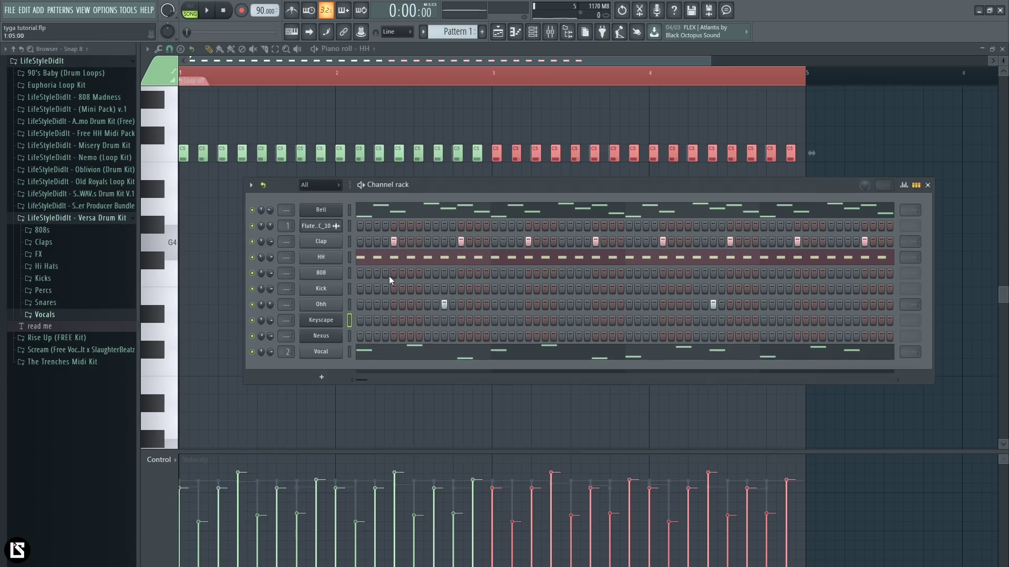
Draw a 12-step chord of C6, D#6 and G6 at the start of the Keyscape piano roll.
right_click(339, 330)
left_click(362, 320)
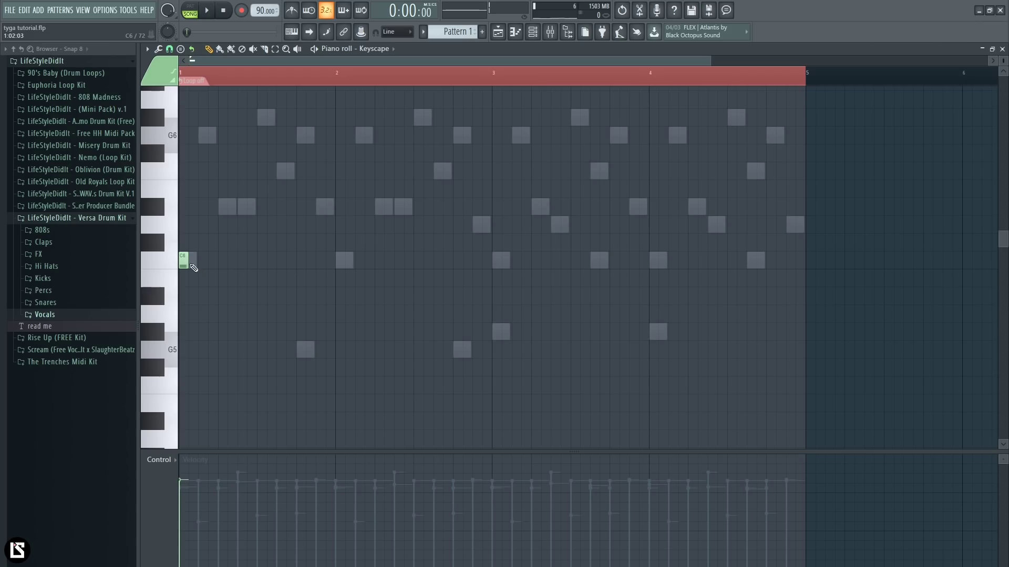
left_click_drag(215, 268, 290, 268)
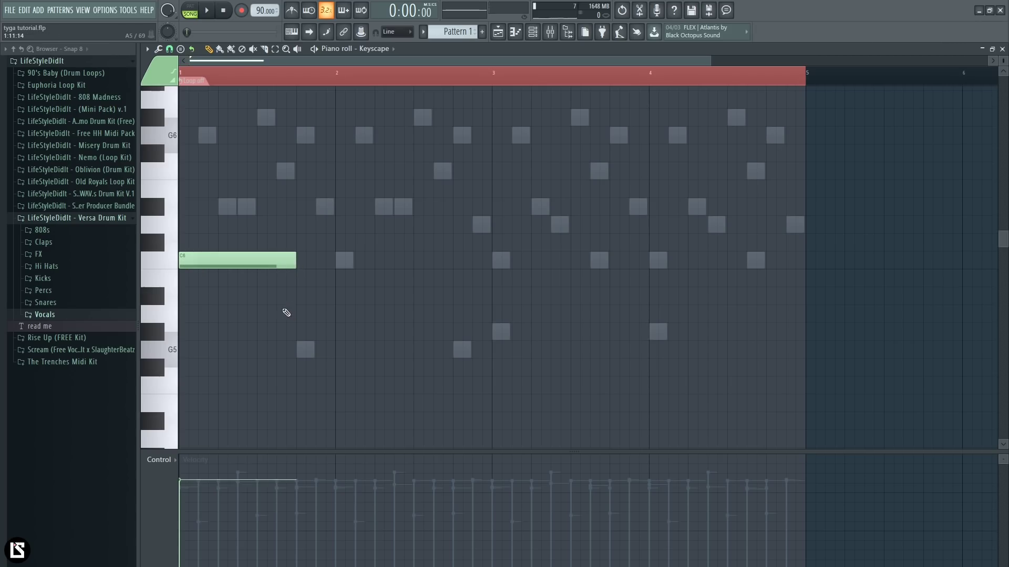
scroll(286, 312, "up", 1)
left_click_drag(219, 260, 173, 263)
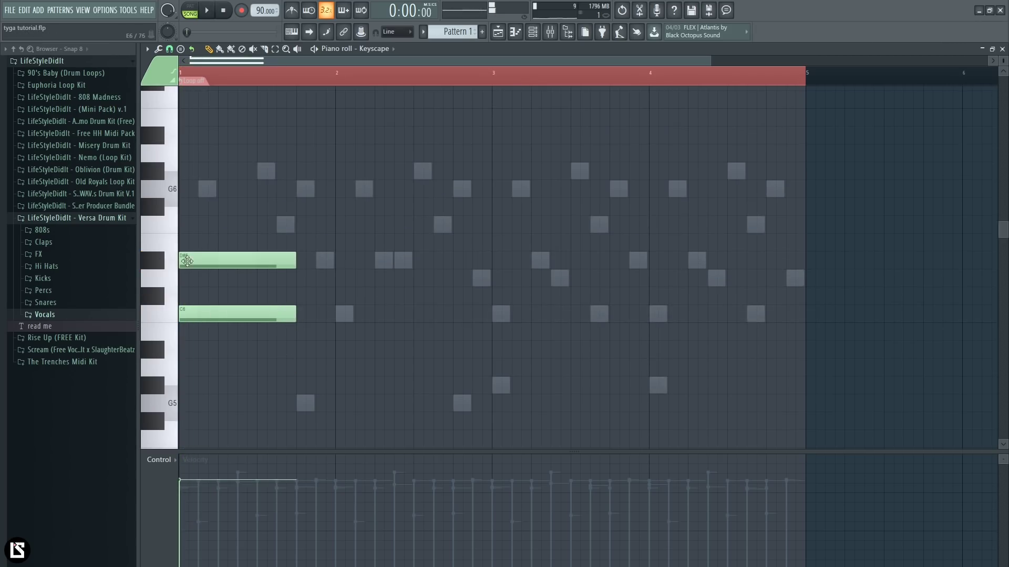
left_click(192, 202)
left_click_drag(178, 187, 180, 188)
Play back the Keyscape chord, transpose it down one octave and extend its notes to fill the first bar.
key("space")
key("space")
key("space")
key("space")
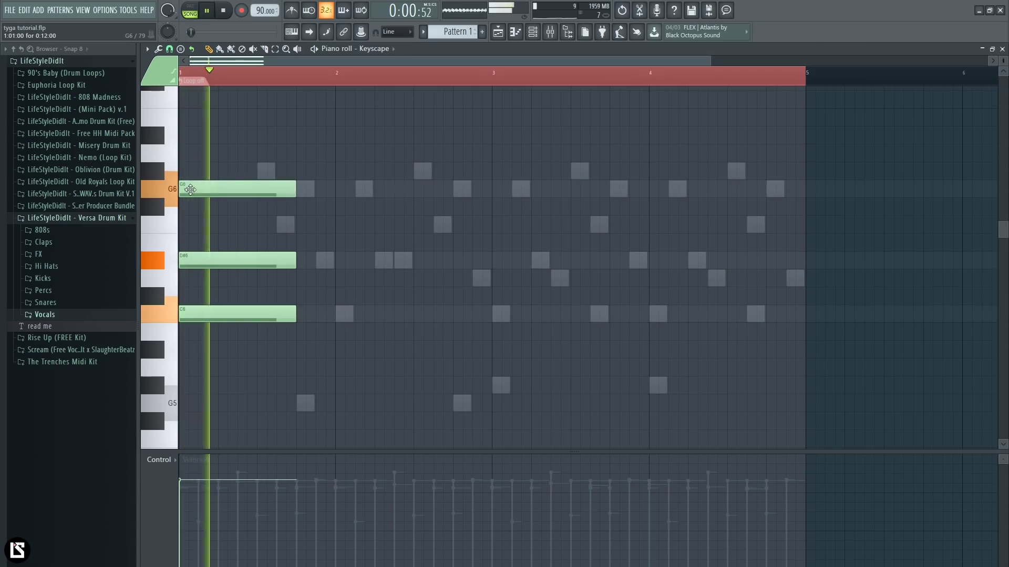
key("ctrl+Down")
key("space")
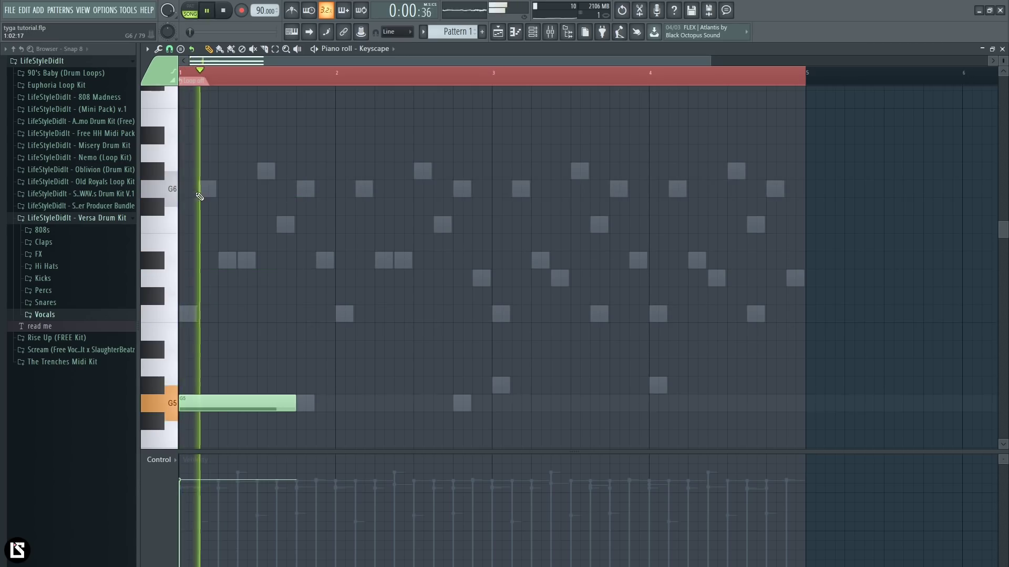
scroll(273, 171, "down", 5)
scroll(302, 341, "up", 5)
key("space")
key("ctrl+a")
left_click_drag(294, 243, 339, 244)
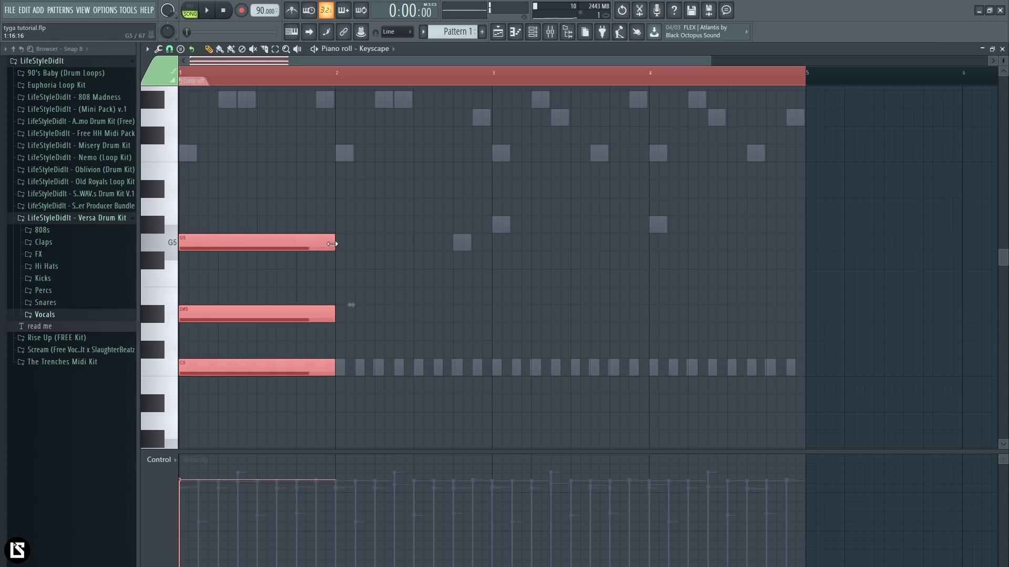
Duplicate the first-bar Keyscape chord into bar 2 and deselect the notes.
key("ctrl+b")
key("ctrl+d")
scroll(453, 316, "down", 3)
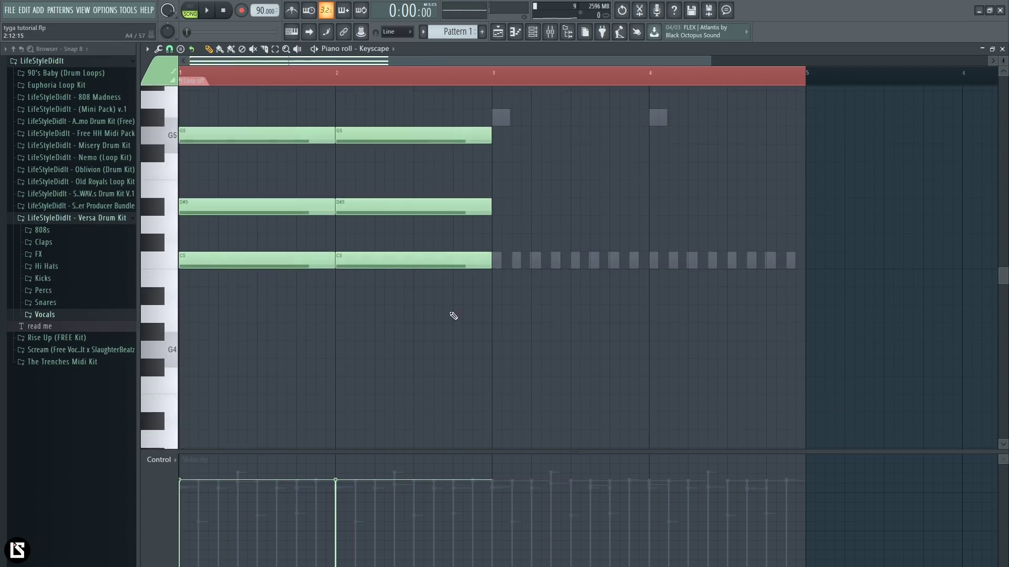
scroll(460, 312, "up", 3)
left_click(503, 209)
left_click_drag(505, 208, 494, 267)
right_click(522, 278)
scroll(510, 298, "down", 3)
left_click(496, 313)
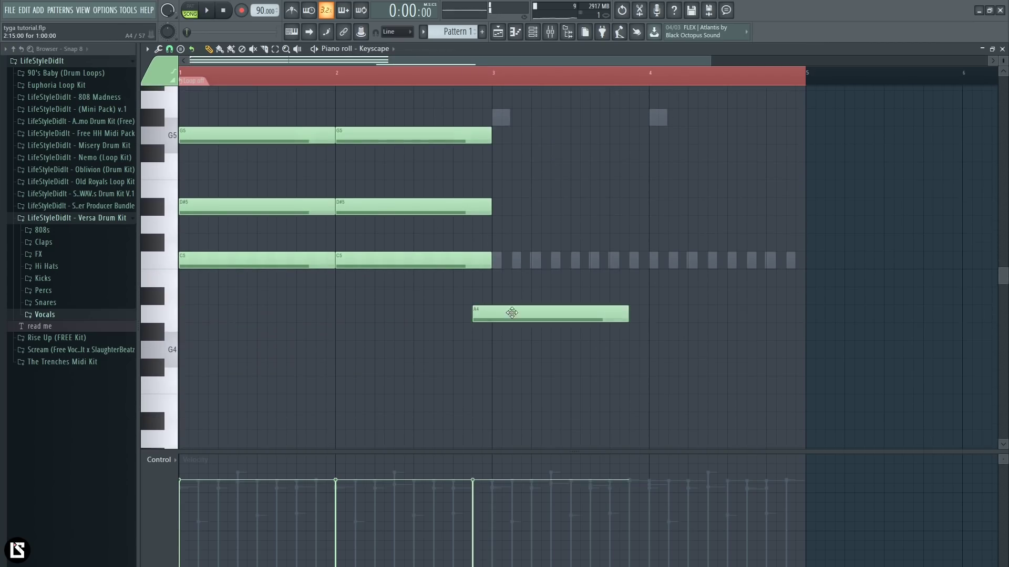
right_click(510, 313)
scroll(513, 311, "up", 4)
Draw a one-bar chord of G#5, C6 and D#6 in bar 3.
left_click(498, 329)
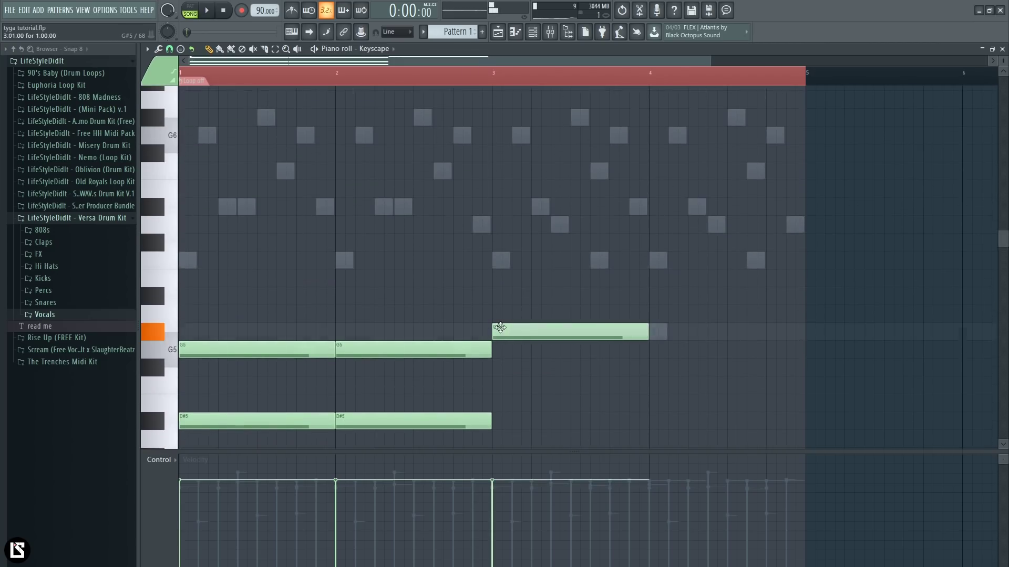
left_click(495, 282)
right_click(495, 282)
left_click_drag(496, 296, 493, 255)
key("space")
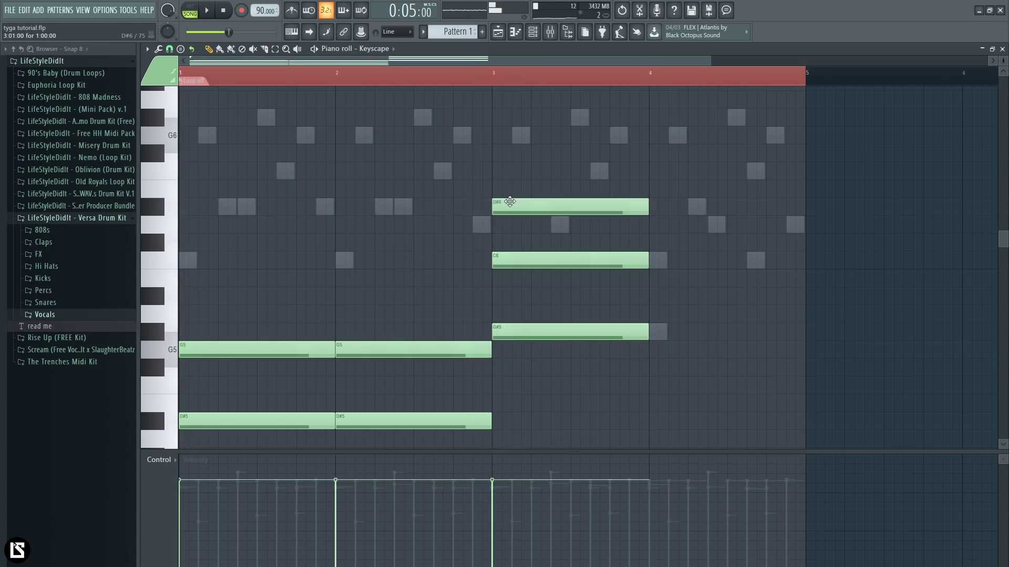
Copy the bar 3 chord into bar 4 of the Keyscape piano roll.
scroll(511, 211, "down", 4)
scroll(513, 214, "up", 2)
left_click_drag(545, 315, 569, 104)
left_click_drag(558, 151, 721, 152)
key("space")
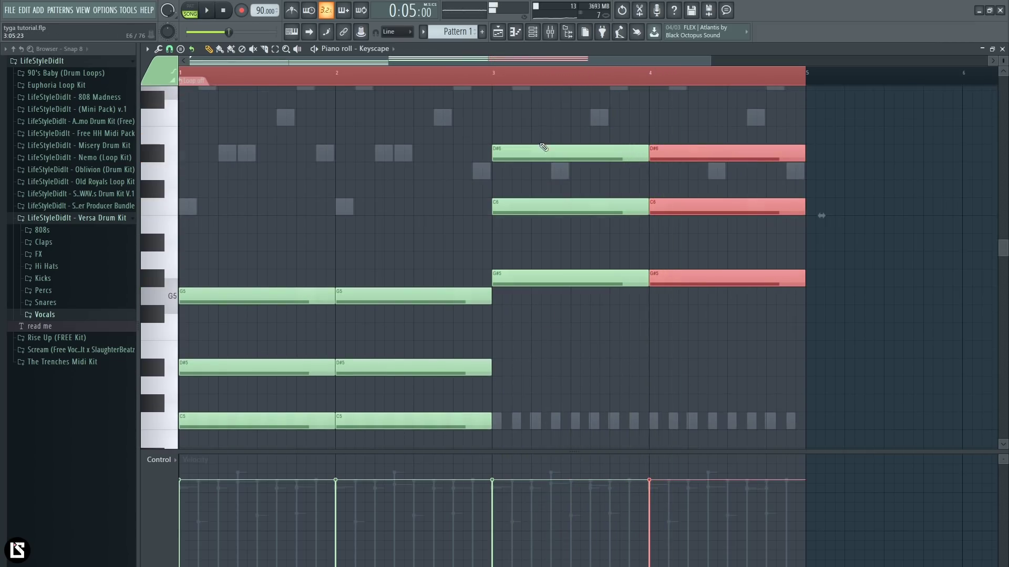
Transpose all Keyscape chord notes down one octave.
key("ctrl+a")
key("ctrl+Down")
left_click_drag(1003, 61, 1003, 97)
scroll(302, 282, "up", 2)
Try raising the middle note of every chord by one octave.
left_click_drag(251, 273, 380, 290)
left_click_drag(562, 201, 710, 217)
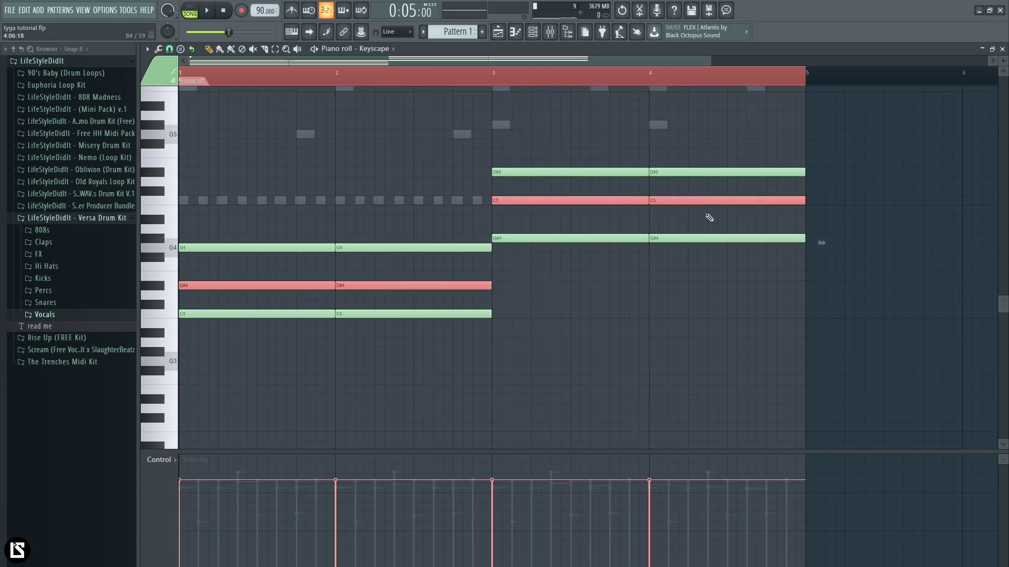
key("ctrl+Up")
scroll(692, 220, "up", 3)
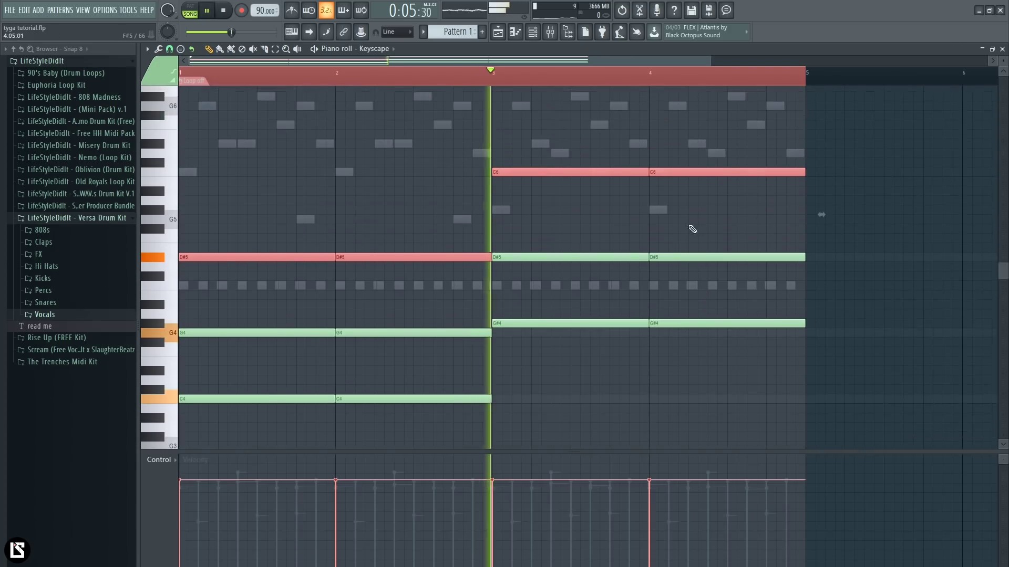
key("ctrl+Down")
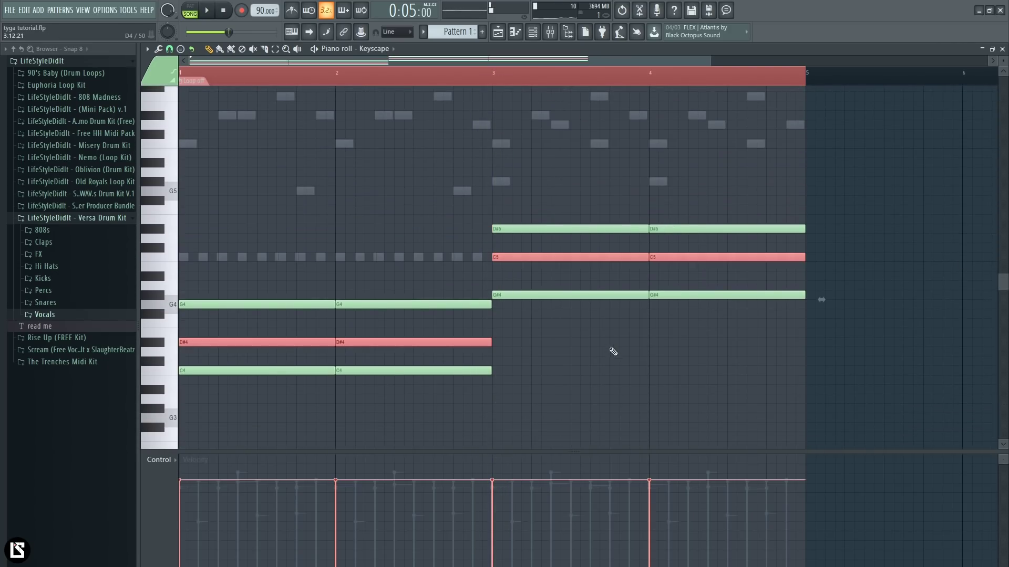
Transpose the chords in bars 3 and 4 down another octave to G#3, C4 and D#4.
key("ctrl+d")
left_click_drag(590, 344, 764, 187)
key("ctrl+Down")
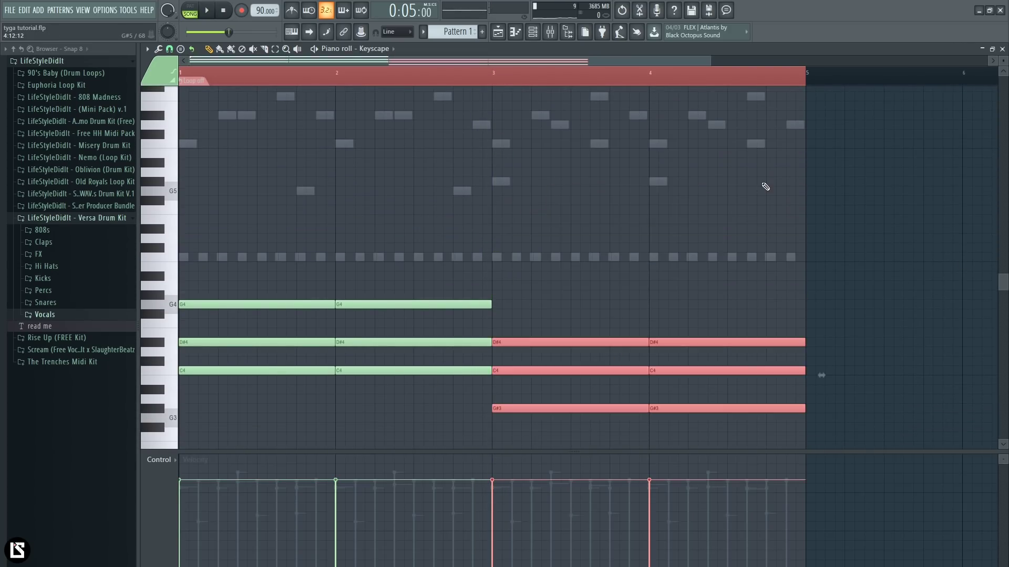
Raise the middle note of every chord by one octave and play the progression back.
left_click_drag(260, 332, 377, 346)
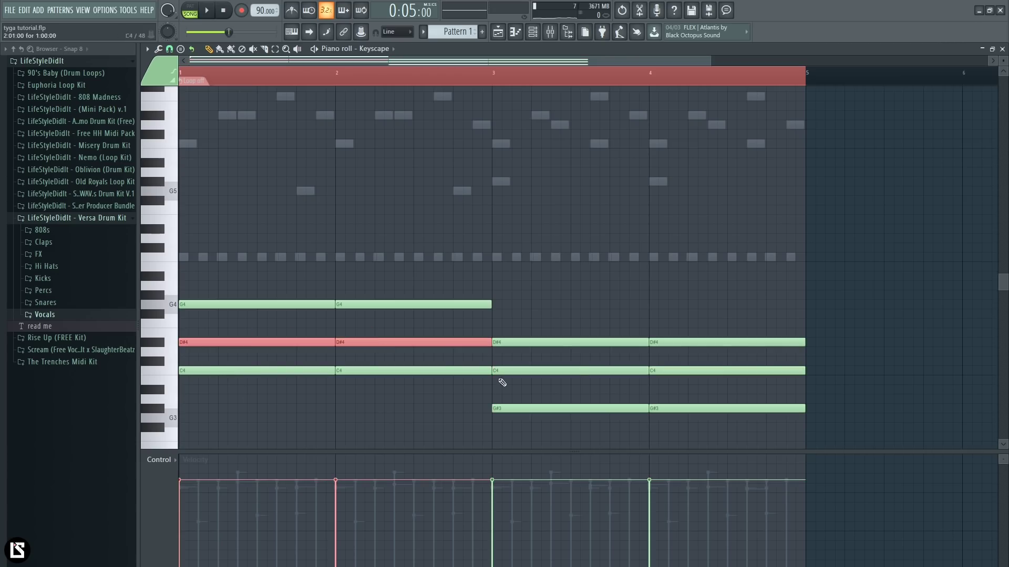
left_click_drag(570, 358, 683, 382)
left_click_drag(274, 333, 406, 341)
key("ctrl+Up")
key("space")
key("space")
key("space")
Try the middle notes one further octave higher during playback.
key("ctrl+Up")
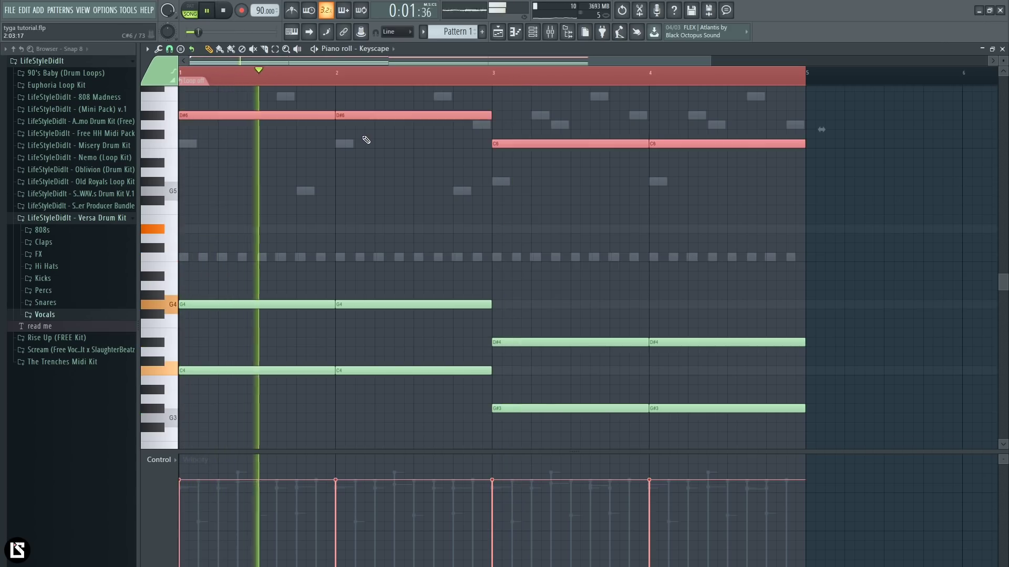
key("space")
key("ctrl+Down")
Transpose all the chord notes up one octave and play back the voicing.
key("ctrl+a")
key("ctrl+Up")
key("space")
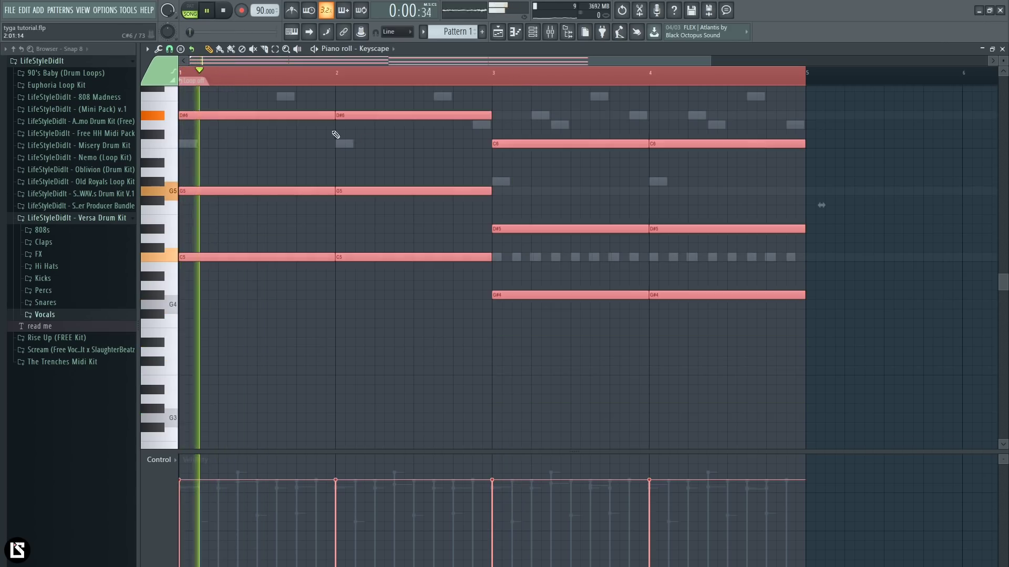
left_click(378, 296, "ctrl")
scroll(380, 314, "up", 1)
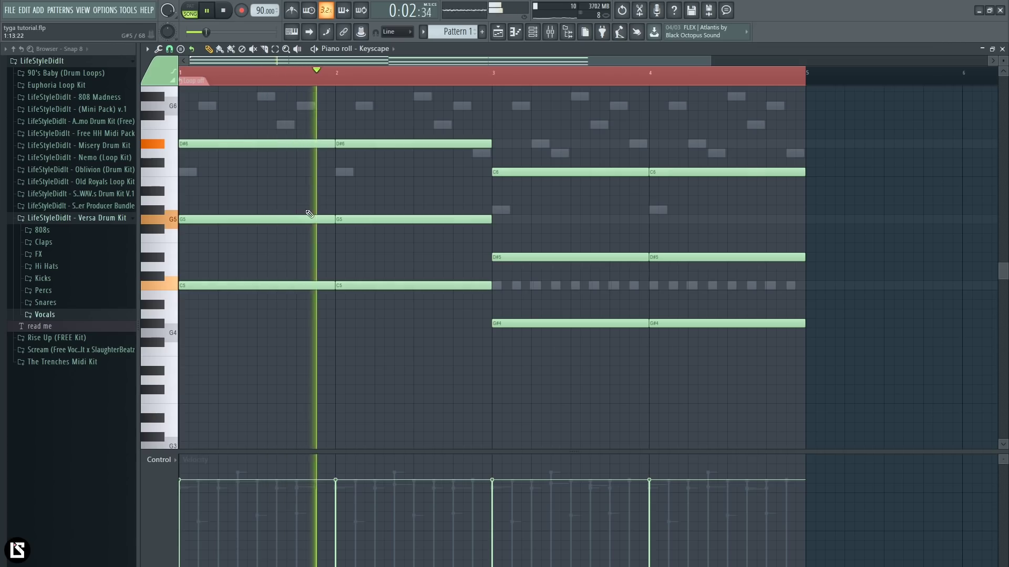
key("space")
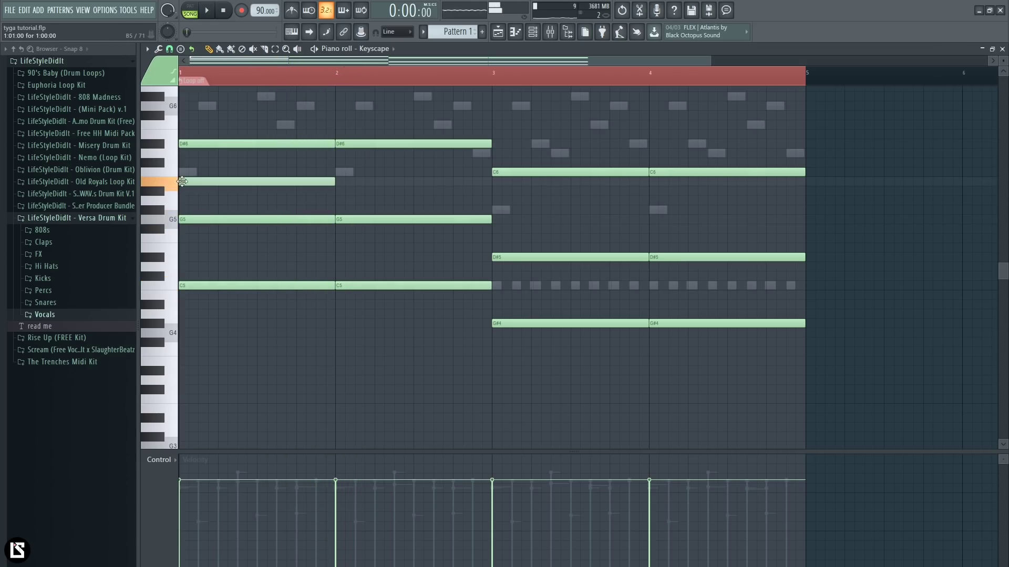
Add one-bar C6 notes in bars 1 and 2 and G#5 notes in bars 3 and 4, with playback running.
left_click_drag(166, 173, 167, 170)
key("space")
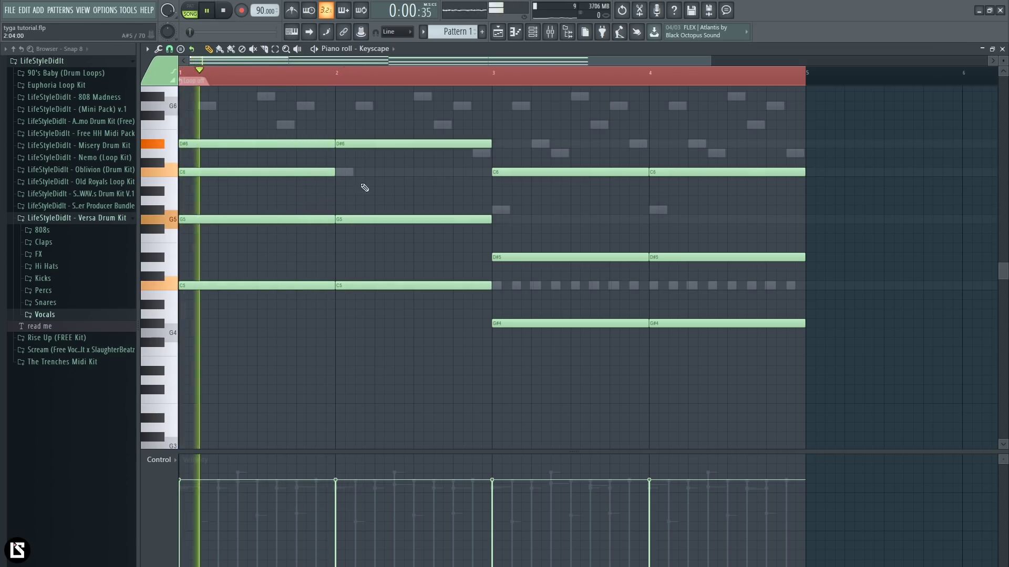
left_click(339, 172)
left_click(486, 209)
left_click_drag(548, 211, 558, 211)
left_click(656, 210)
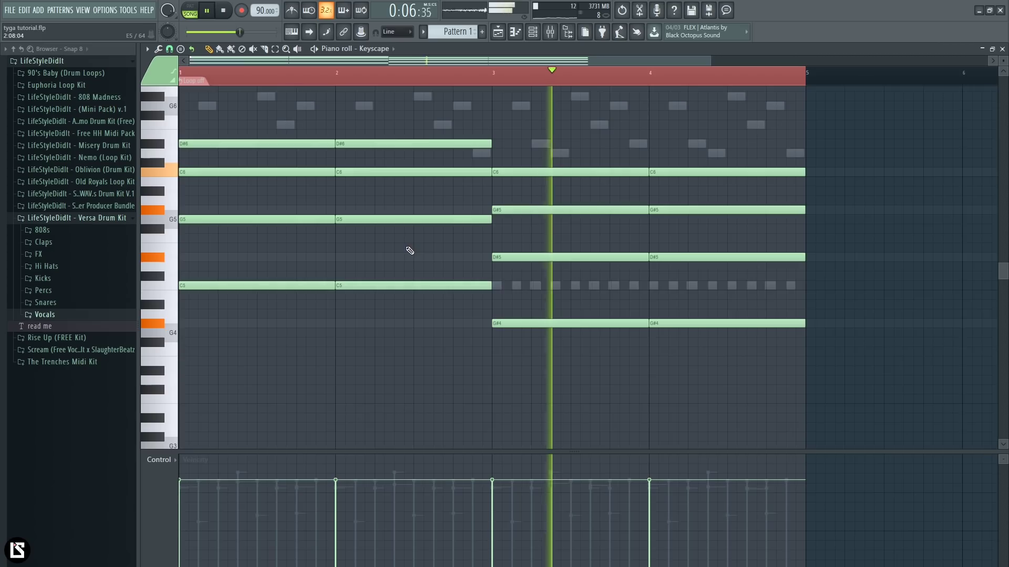
scroll(408, 250, "up", 1)
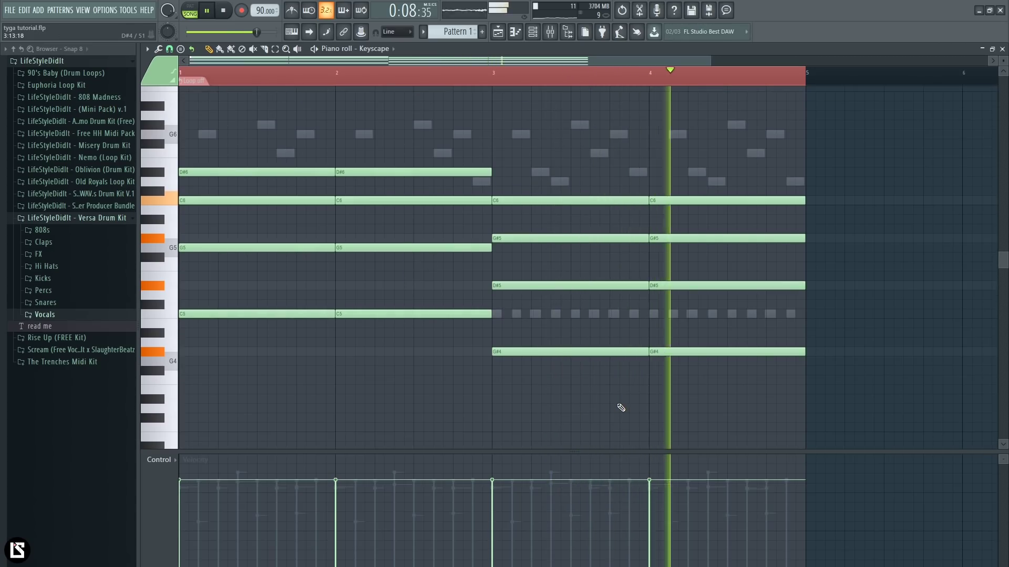
key("space")
Randomize the velocities of all Keyscape chord notes slightly.
key("ctrl+a")
key("alt+r")
left_click(792, 404)
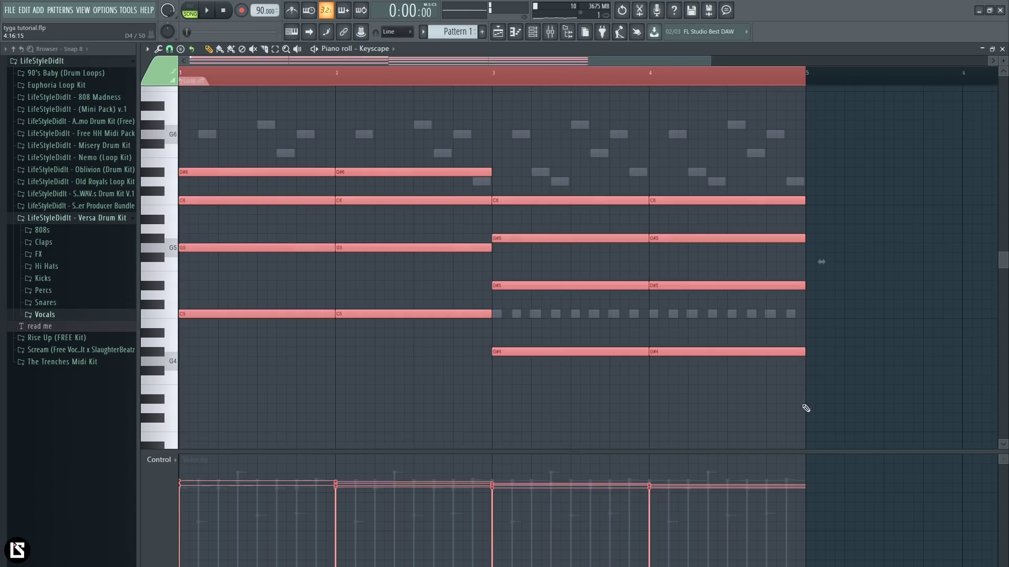
Strum the start times of all the Keyscape chords, preserving the note ends, and play them back.
key("alt+s")
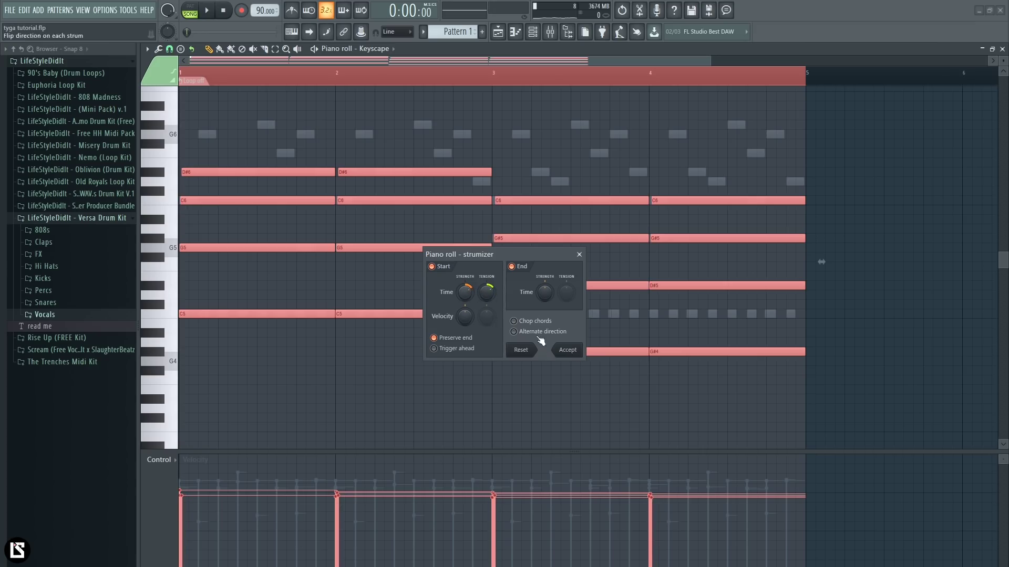
left_click(568, 350)
key("ctrl+d")
key("space")
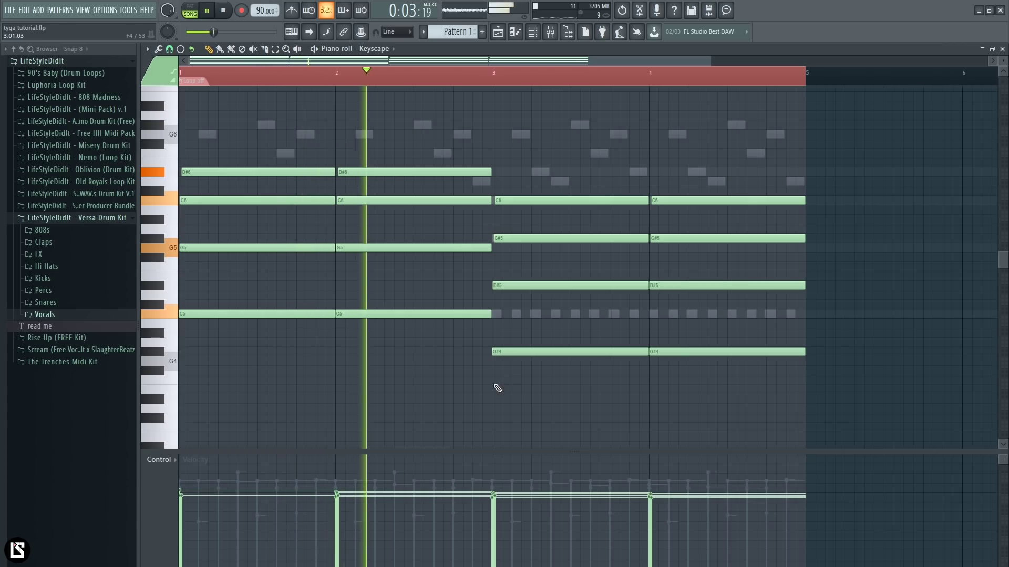
Open the 808 channel's piano roll and place a two-step C6 note at the start of bar 1.
key("F6")
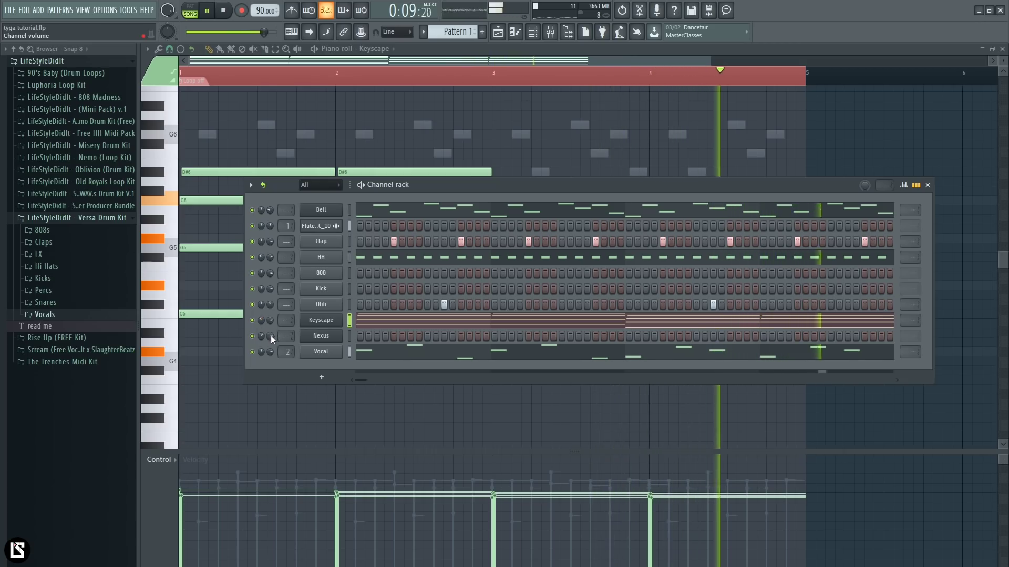
key("space")
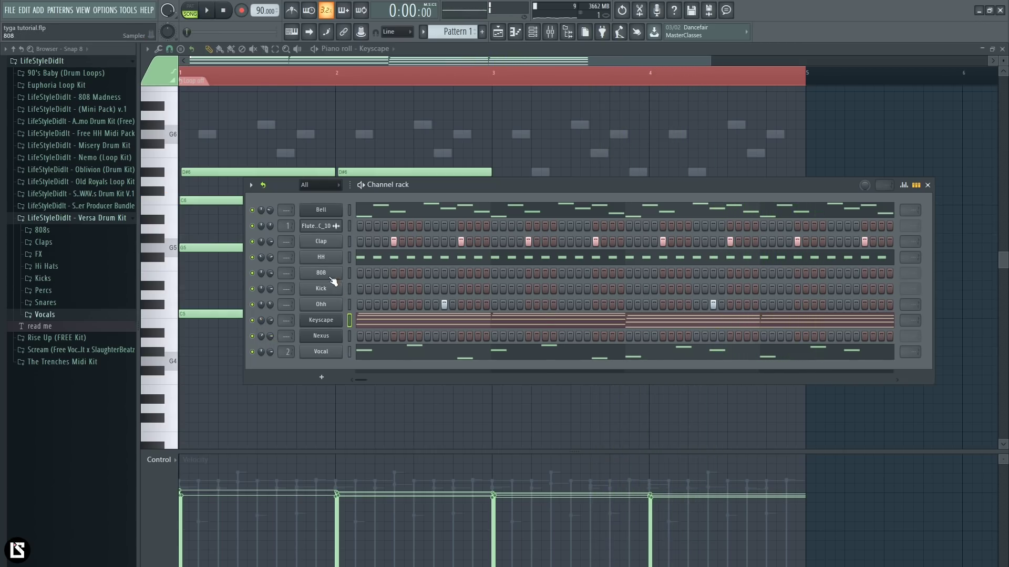
right_click(333, 283)
left_click(356, 275)
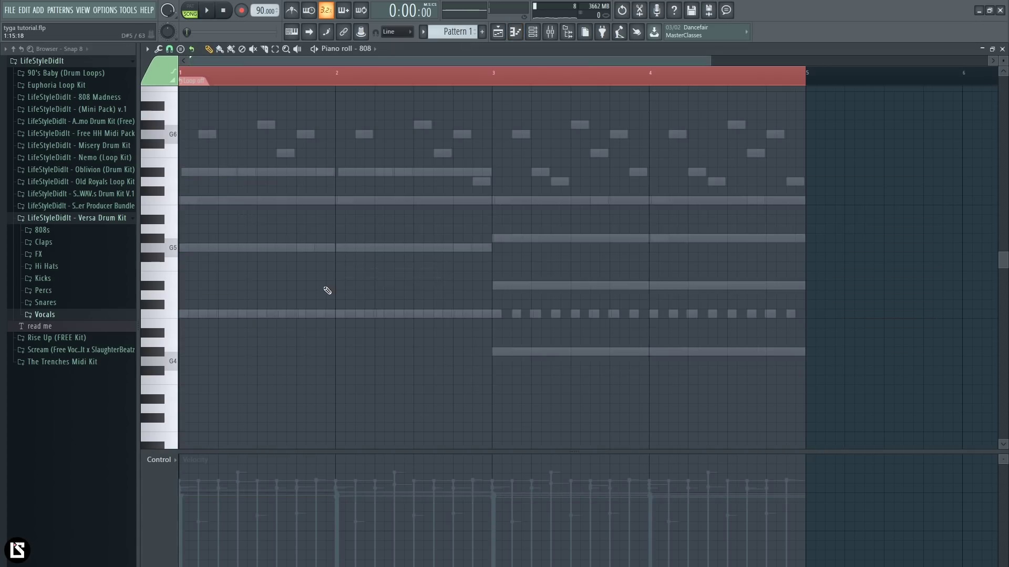
scroll(326, 290, "down", 2)
scroll(868, 62, "up", 3)
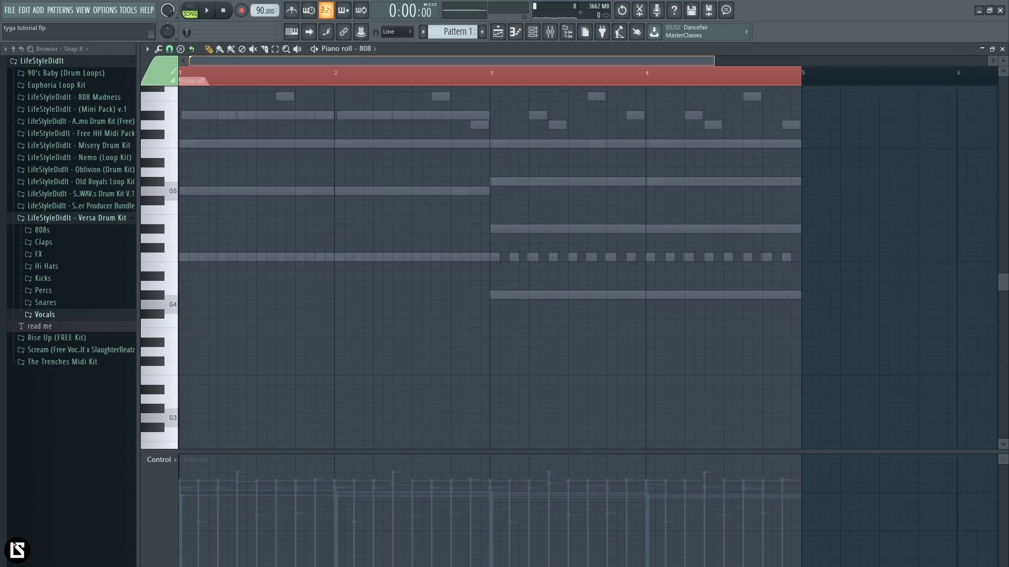
scroll(249, 238, "up", 3)
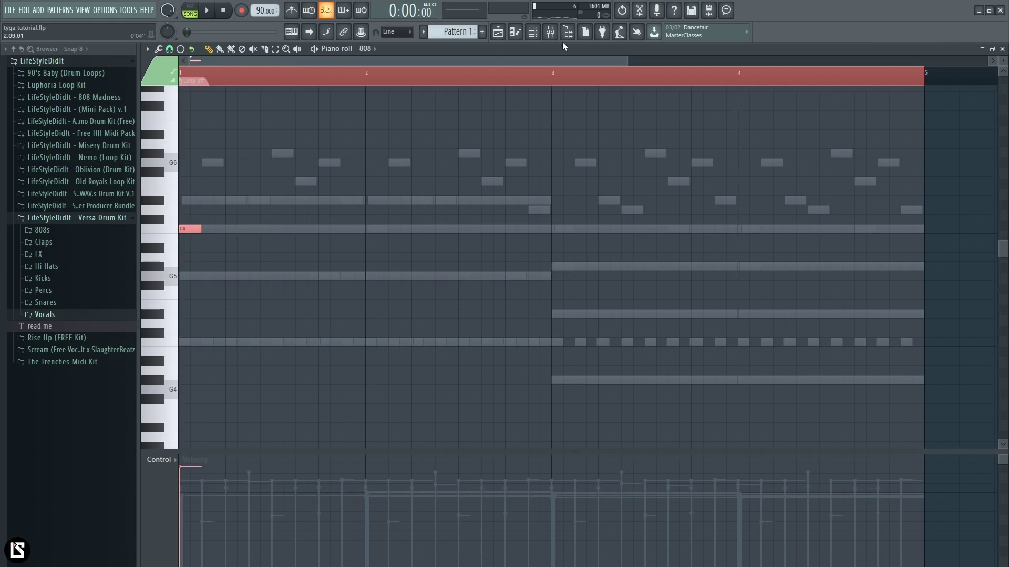
Replace Newtone with Fruity Soft Clipper in the first effect slot of the Master track.
left_click(550, 32)
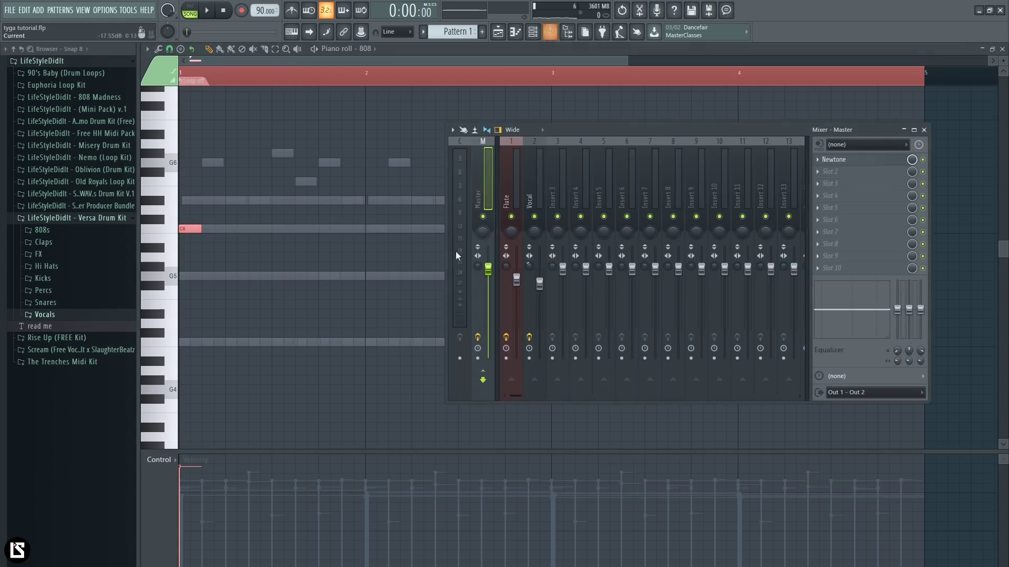
left_click(817, 160)
left_click(832, 182)
key("Return")
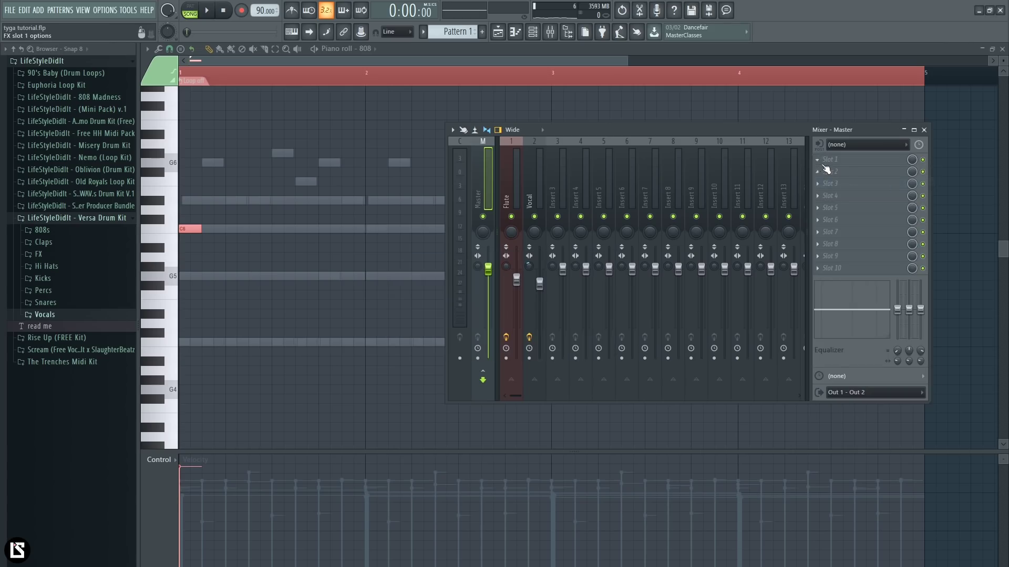
left_click(821, 161)
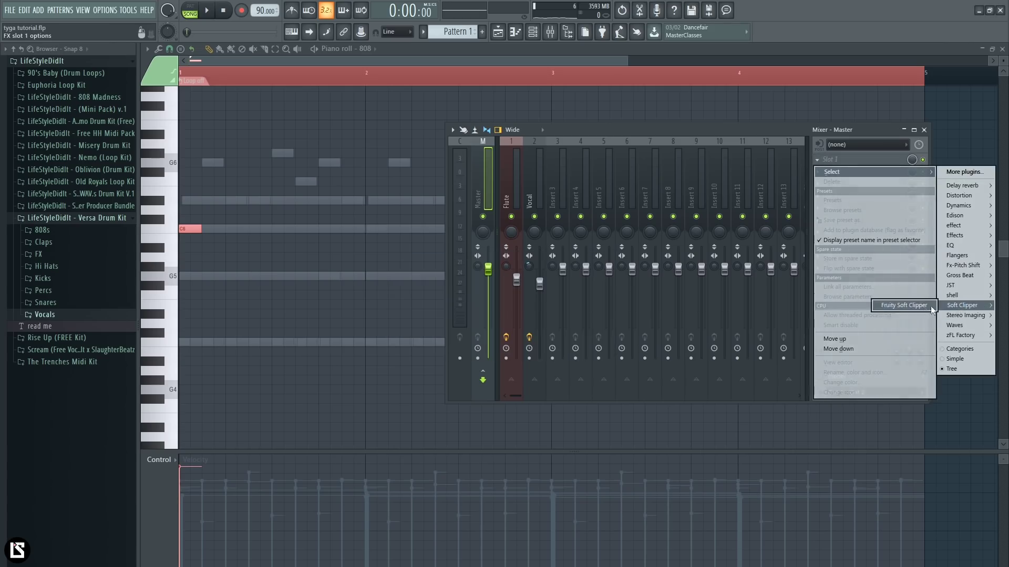
left_click(903, 305)
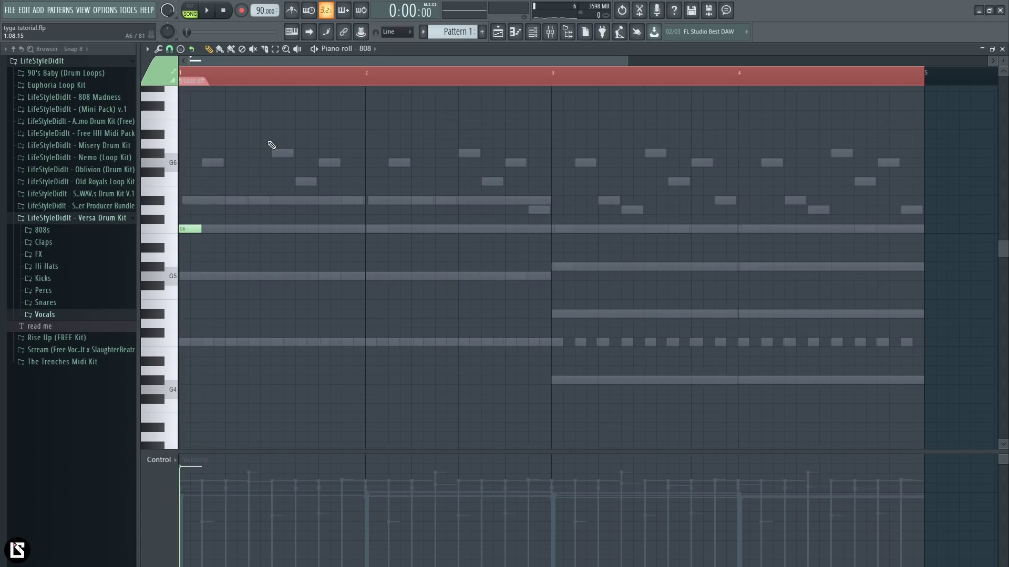
Add two-step C6 808 notes at steps 7 and 11 of bar 1, checking the rhythm in playback.
left_click_drag(1004, 59, 1004, 66)
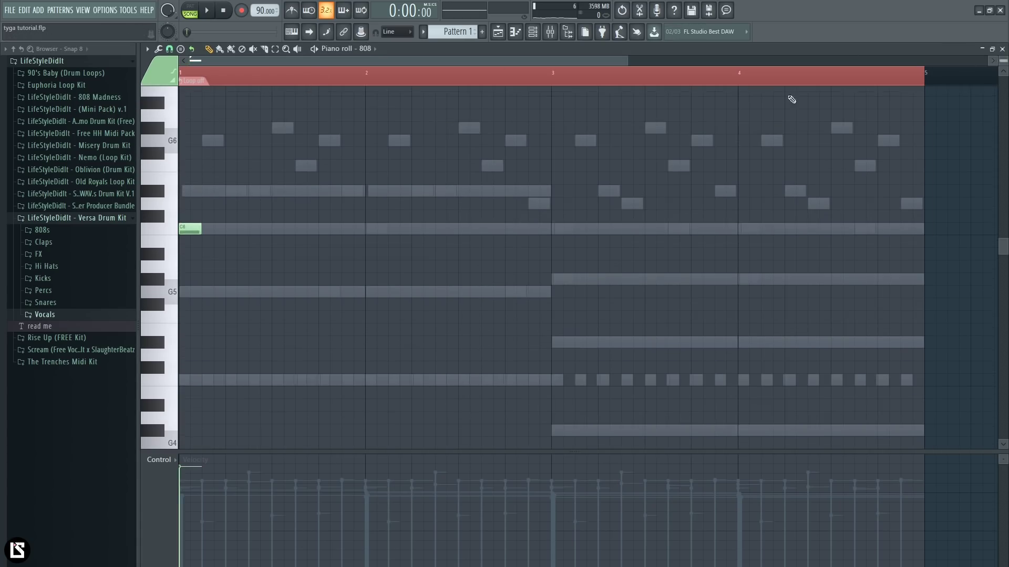
key("space")
key("space")
key("space")
left_click(260, 229)
key("space")
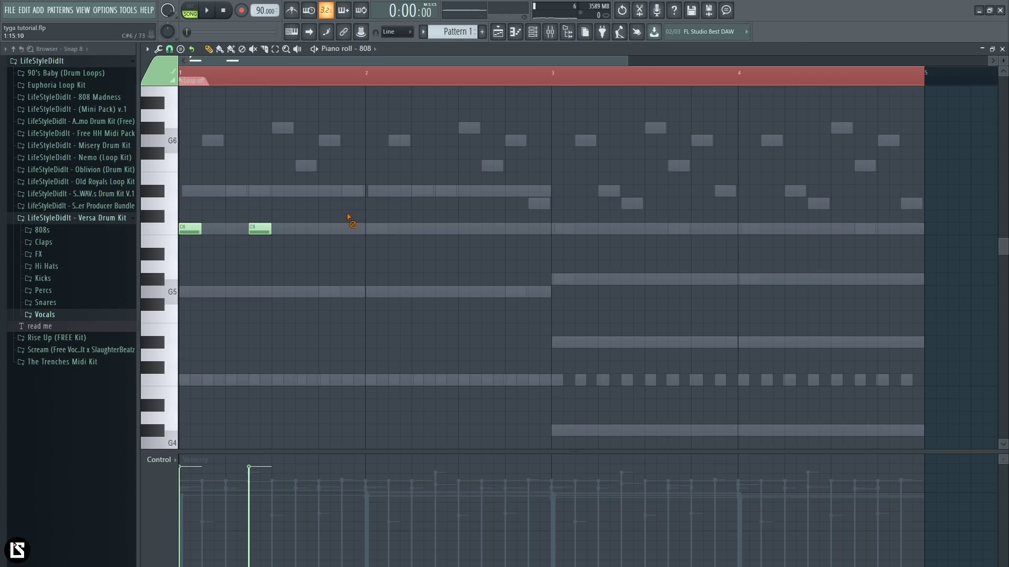
key("space")
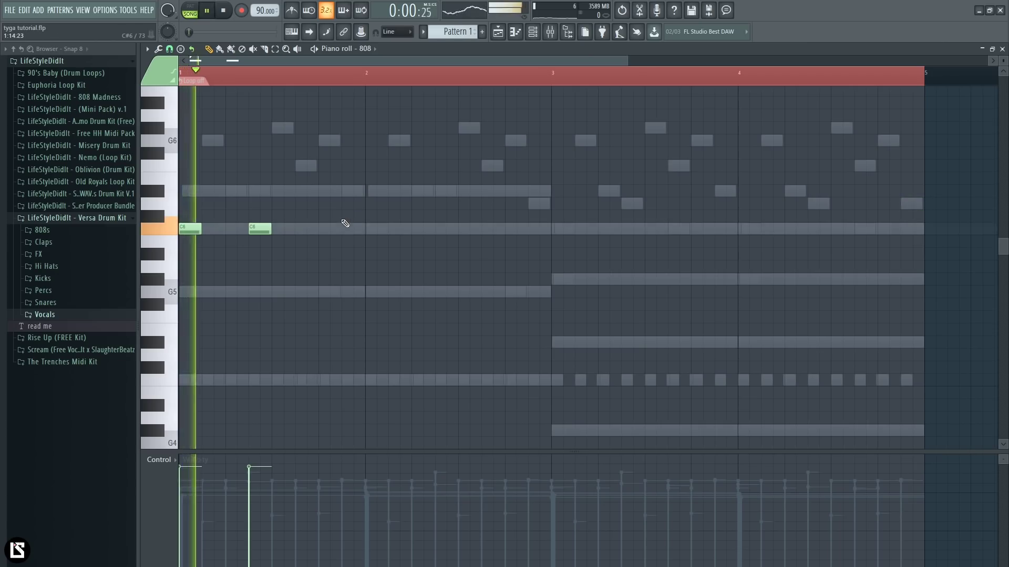
left_click(300, 230)
key("space")
key("space")
Duplicate the bar 1 808 notes into bar 2, play them back and split the last note into two one-step notes.
left_click_drag(348, 211, 192, 231, "ctrl")
key("space")
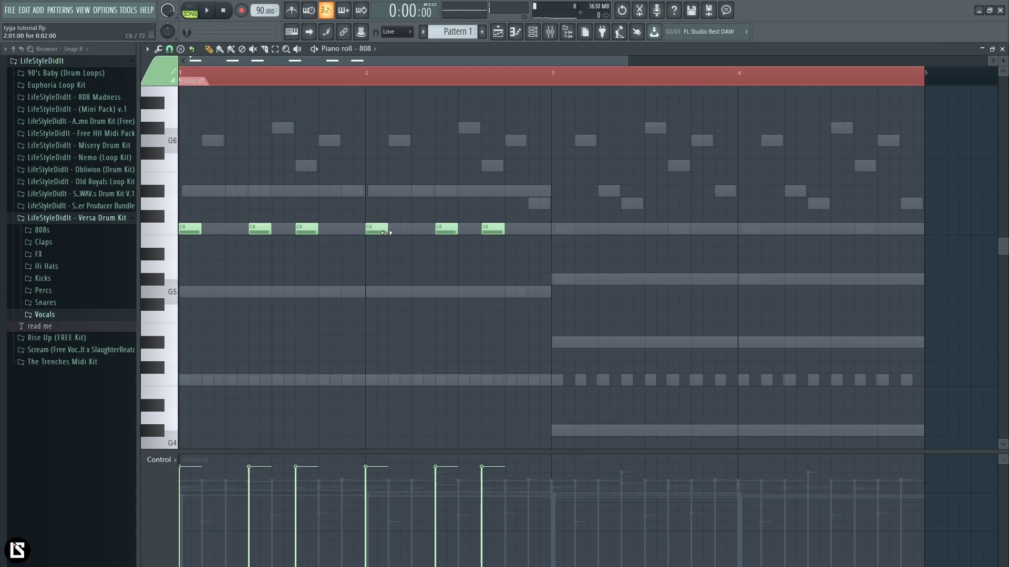
key("space")
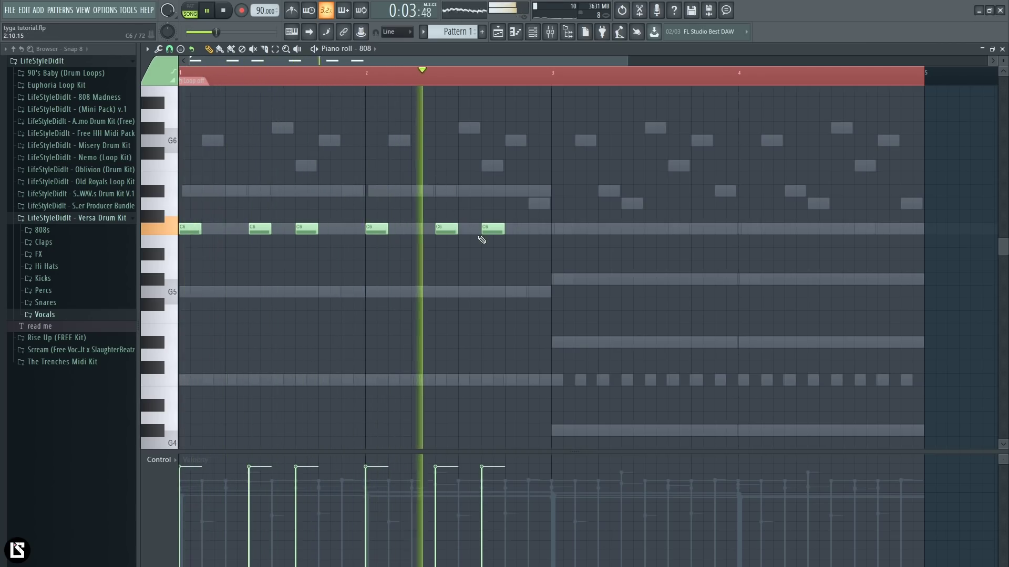
key("space")
left_click_drag(504, 228, 488, 232)
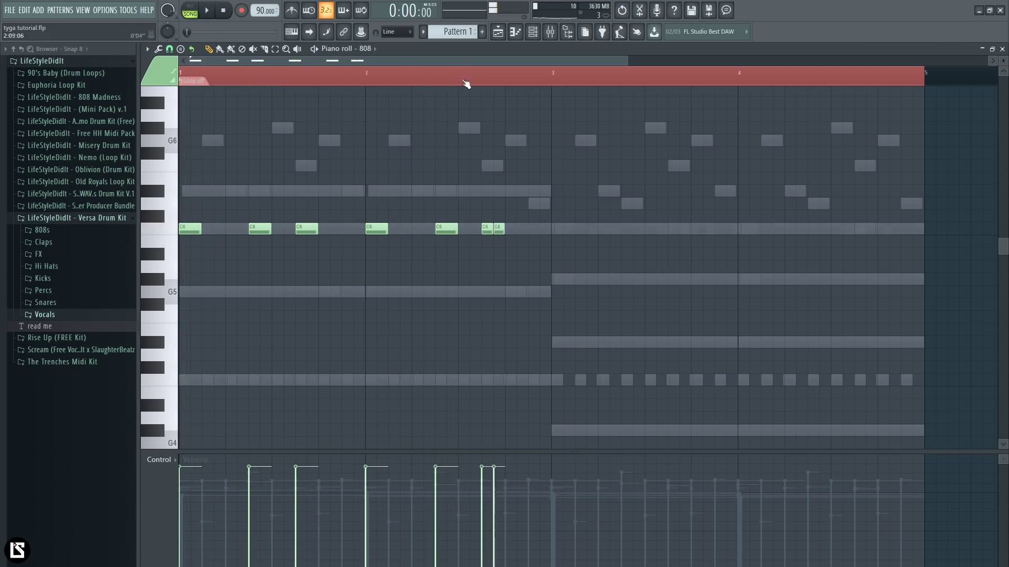
Duplicate the 808 notes of bars 1-2 into bars 3-4 at G#5 and play the new section back.
key("space")
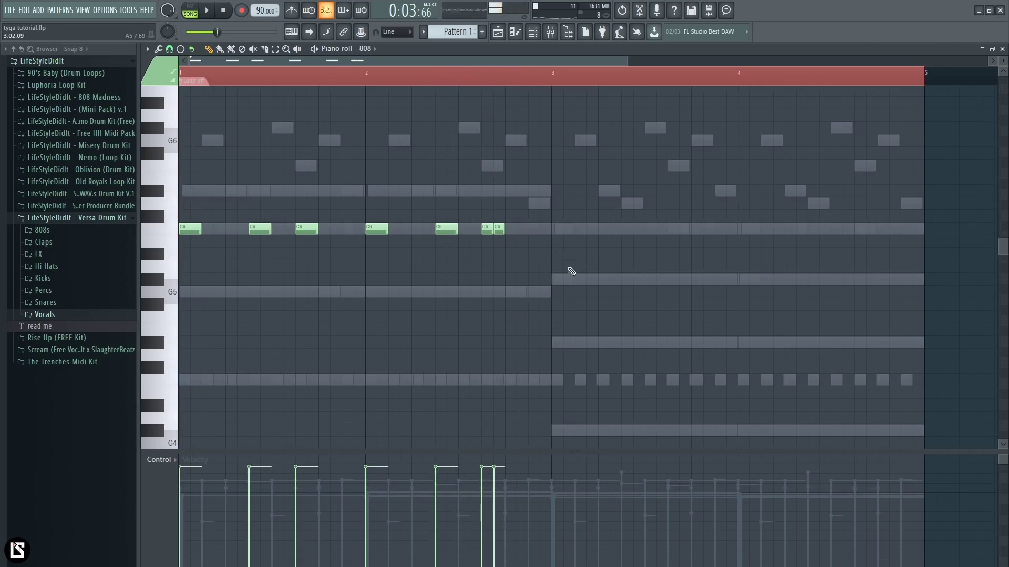
left_click_drag(529, 215, 35, 276)
left_click_drag(190, 229, 562, 275)
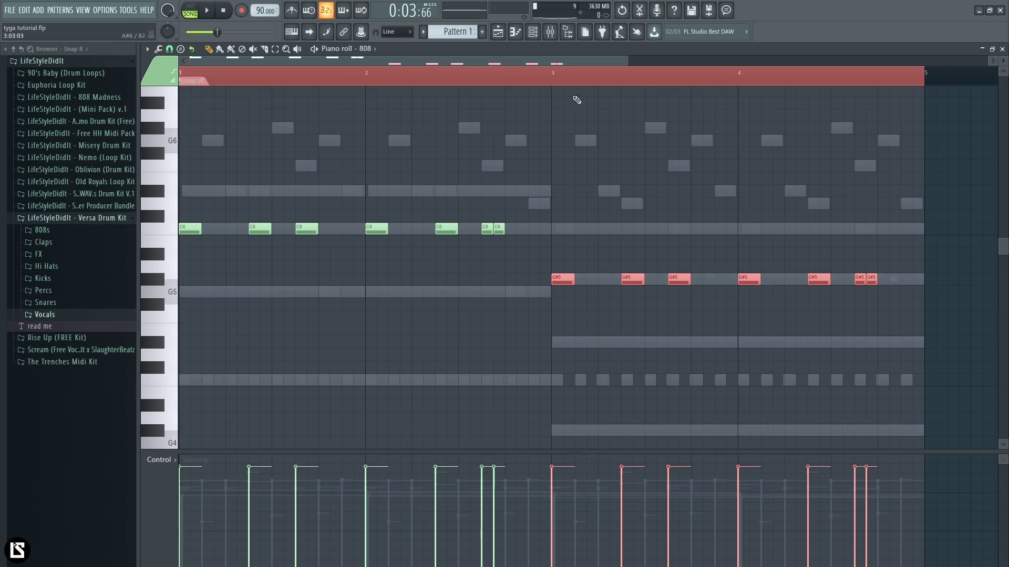
left_click(522, 74)
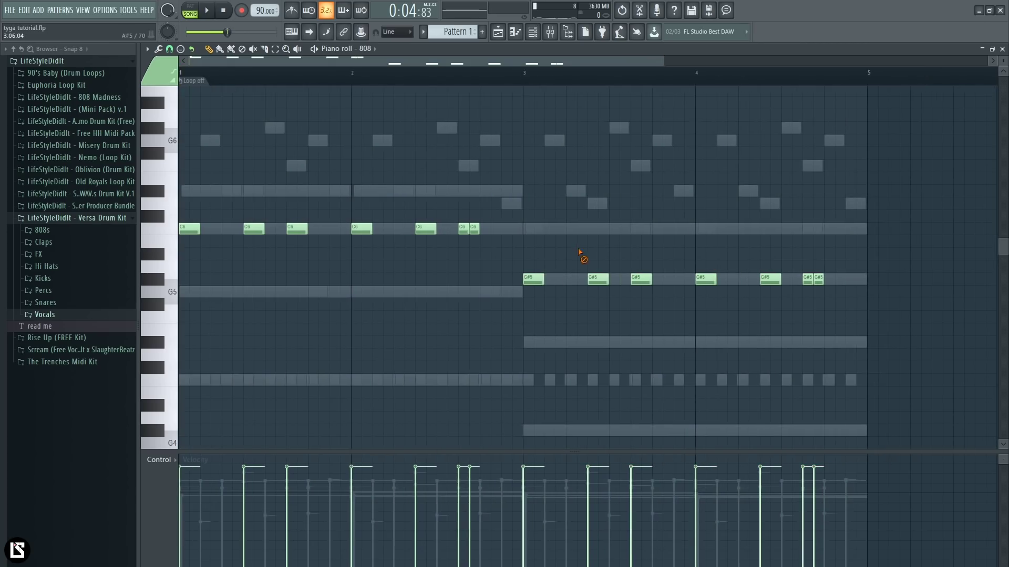
key("space")
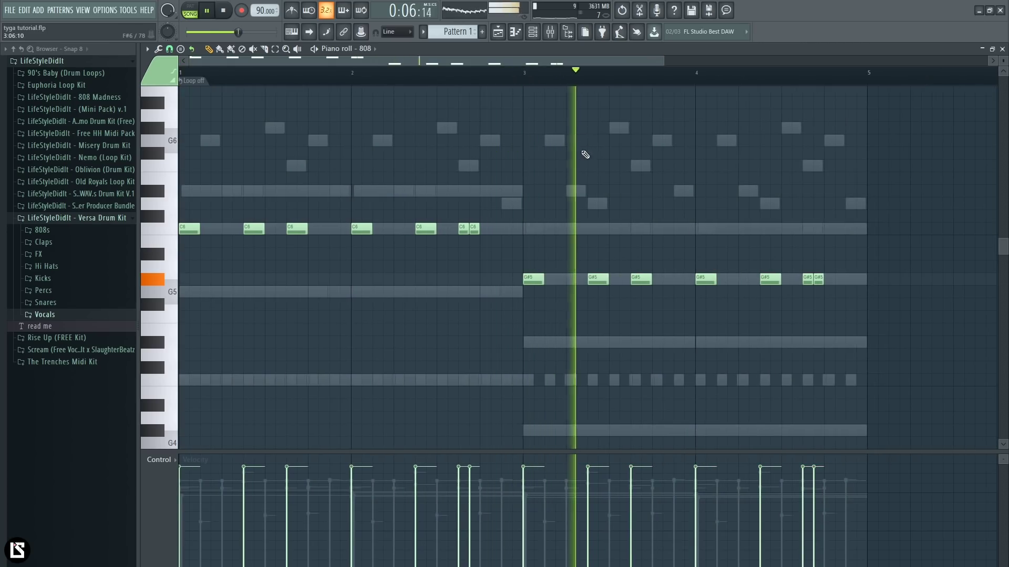
Add a one-step G#5 note to the 808 line at step 13 of bar 4.
mouse_move(660, 61)
left_mouse_down()
mouse_move(706, 61)
mouse_move(679, 61)
left_mouse_up()
left_click(716, 280)
key("space")
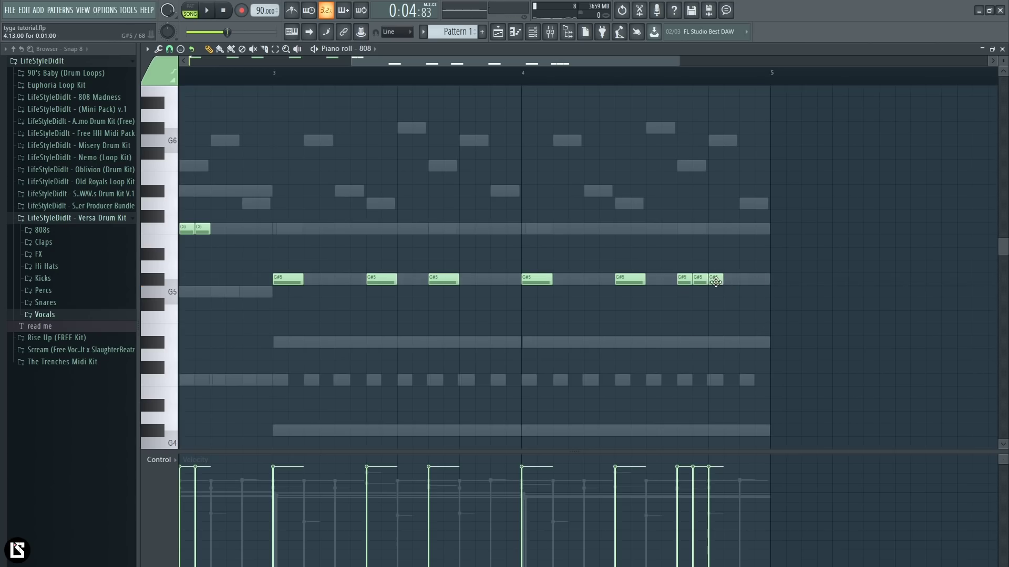
Add a one-step 808 note at step 15 of bar 4, auditioning it at B5 and C6.
left_click_drag(741, 269, 741, 244)
key("space")
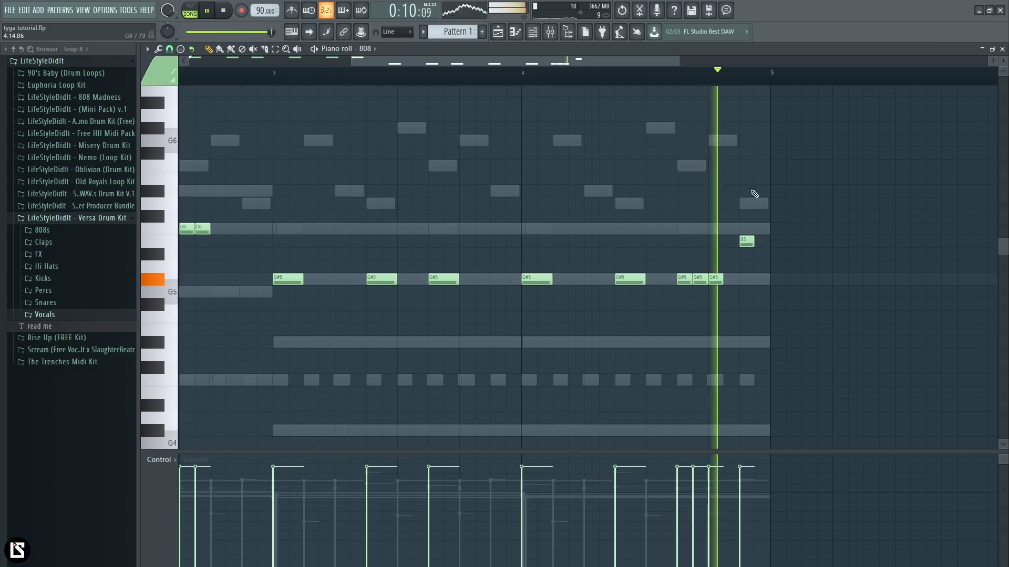
left_click_drag(746, 242, 745, 229)
key("space")
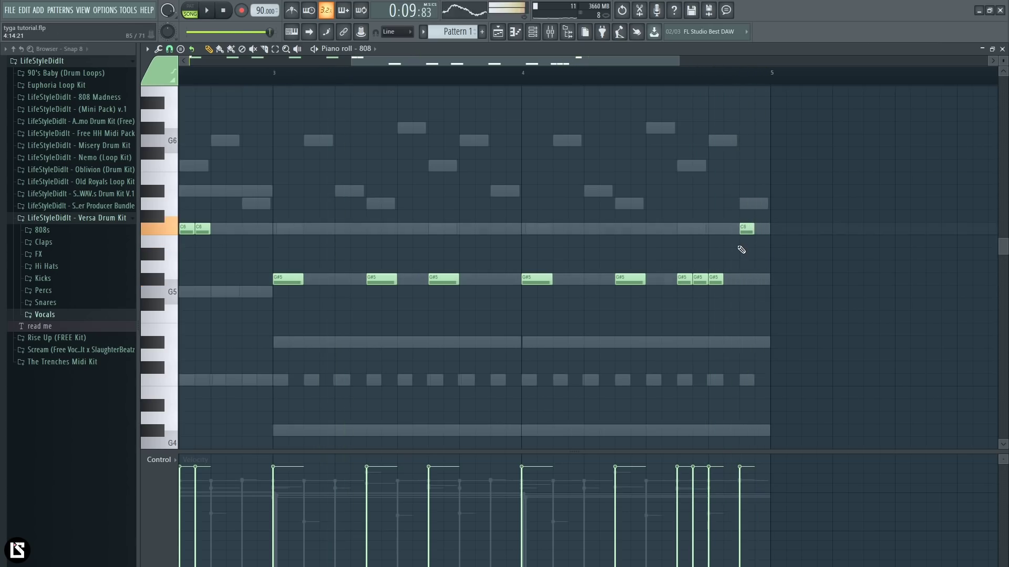
Transpose all 808 notes up two octaves and move the note at step 15 of bar 4 to A#7.
key("ctrl+Up")
key("space")
scroll(733, 247, "up", 7)
key("space")
left_click_drag(749, 193, 744, 221)
key("space")
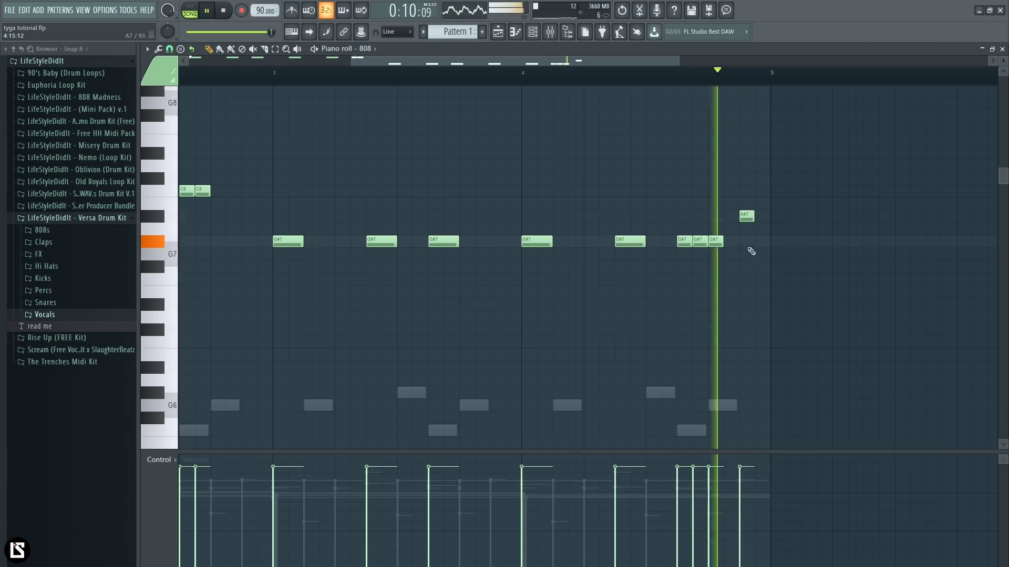
Lower all 808 notes one octave and add a one-step A#6 note at step 15 of bar 2.
key("space")
key("ctrl+Down")
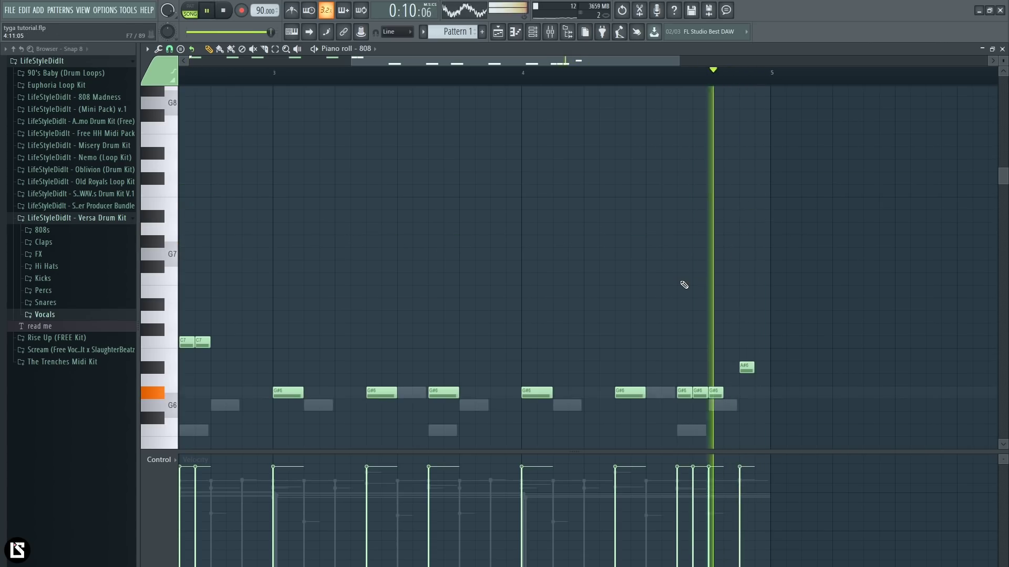
left_click_drag(351, 61, 146, 61)
scroll(555, 187, "down", 3)
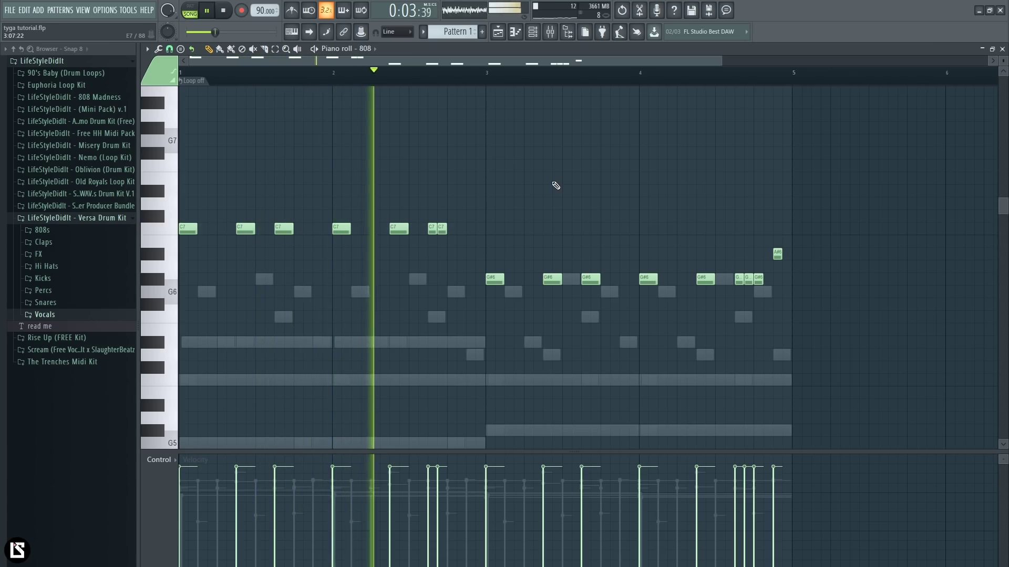
left_click(469, 254)
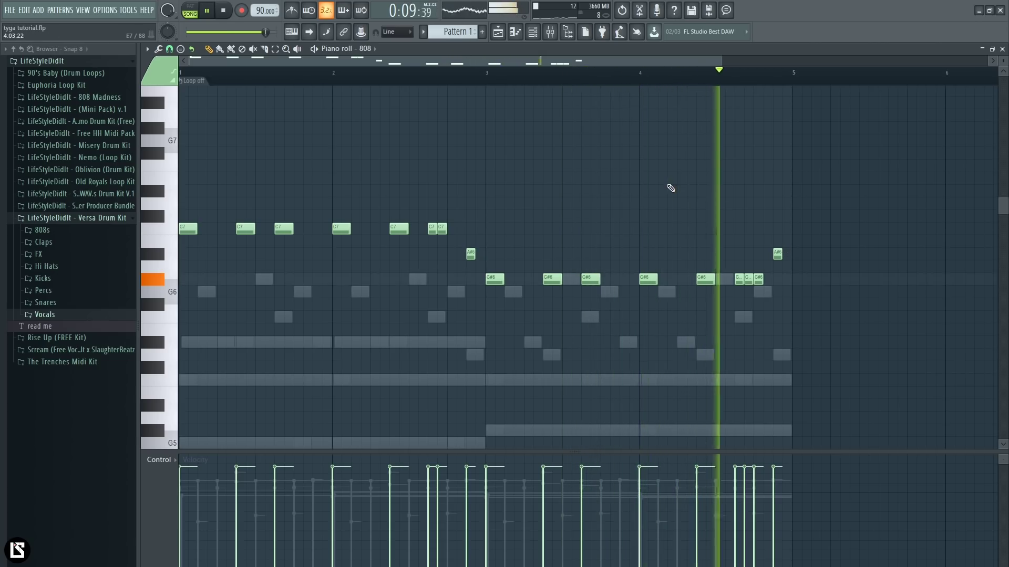
Transpose all 808 notes down two octaves so that the bar 1 notes sit on C5.
key("space")
key("ctrl+Down")
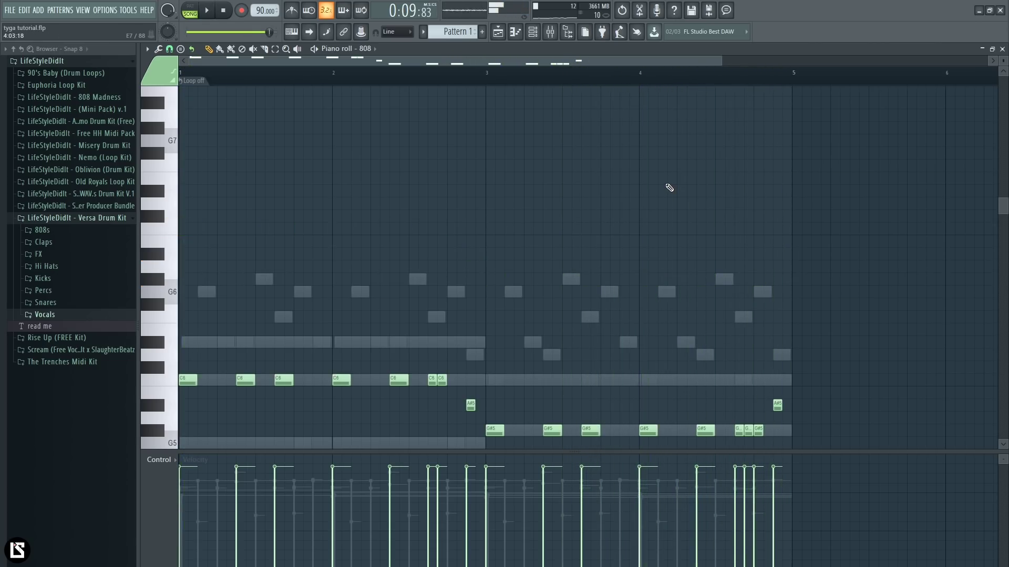
scroll(664, 200, "down", 2)
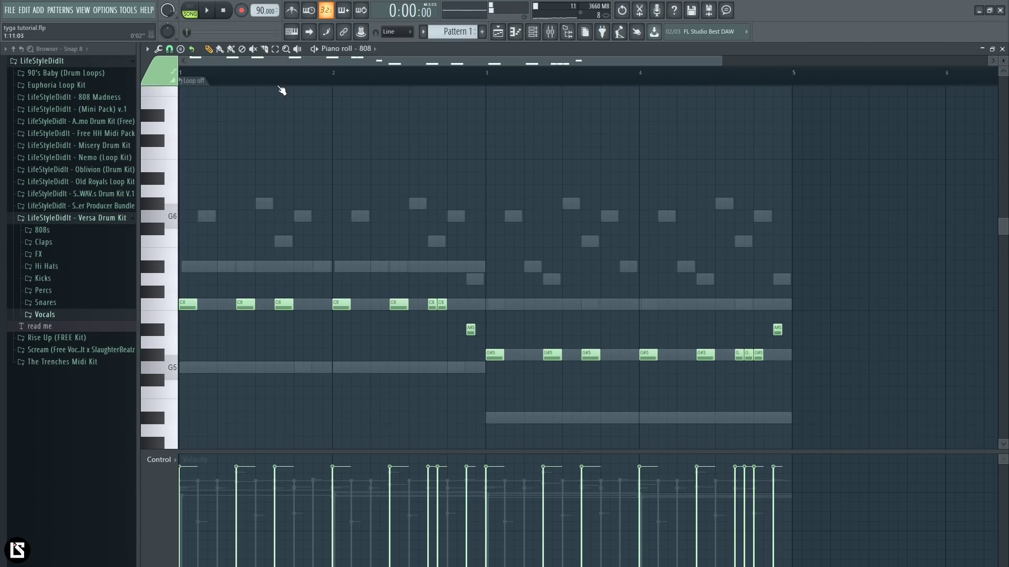
scroll(286, 171, "down", 2)
key("ctrl+Down")
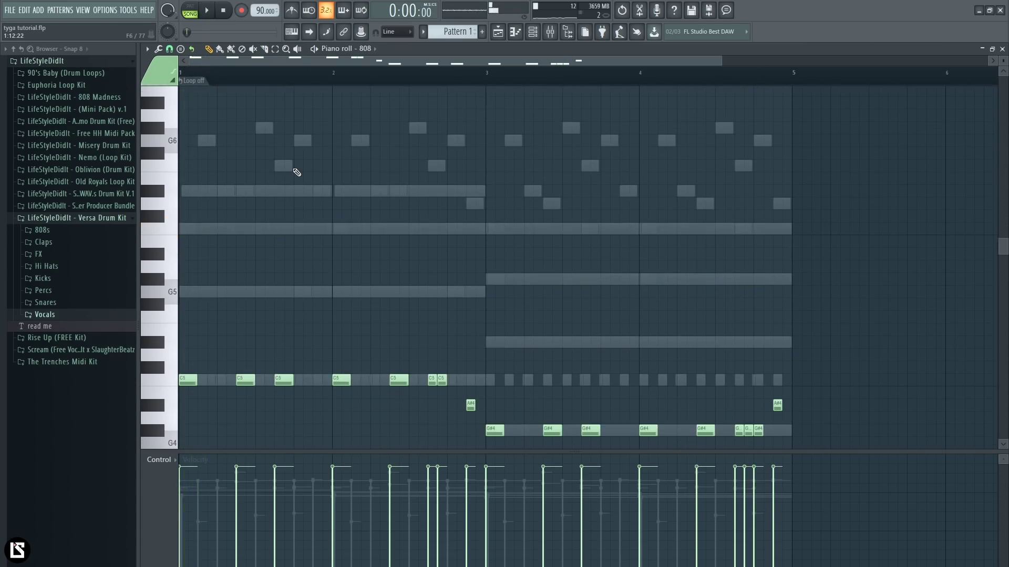
Raise the G#4 808 notes in bars 3-4 one octave to G#5 and play the bassline back.
scroll(366, 218, "down", 2)
scroll(366, 218, "down", 1)
left_click_drag(490, 273, 772, 372)
key("ctrl+Up")
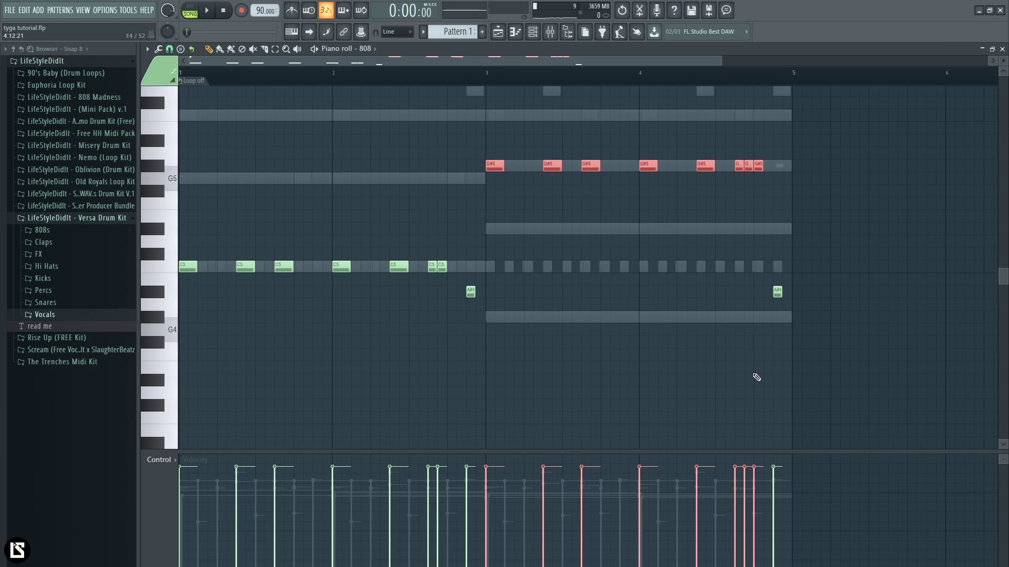
left_click(410, 84)
key("space")
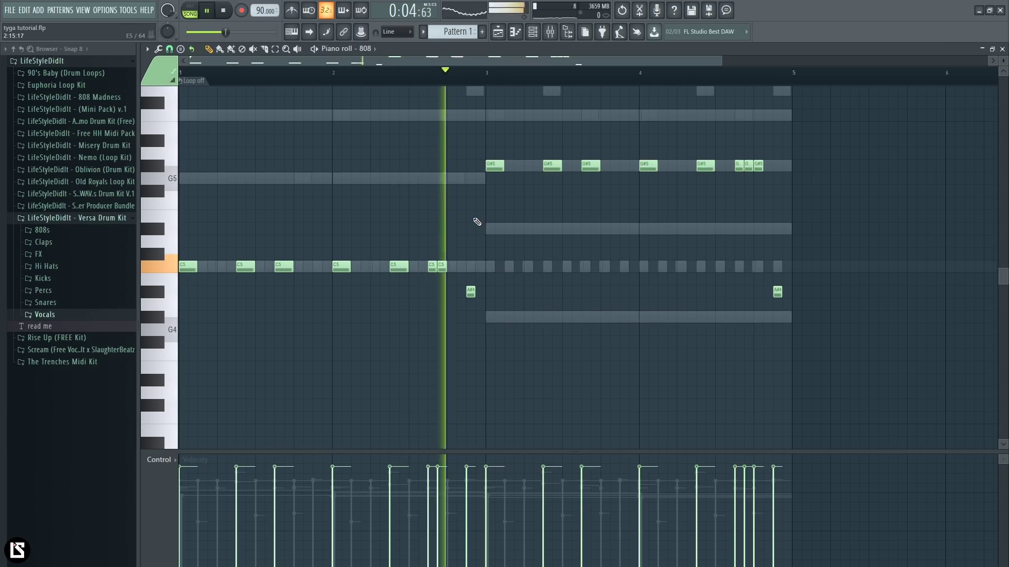
Raise the A#4 808 note at the end of bar 4 one octave to A#5 and clear the selection.
left_click_drag(716, 288, 786, 311)
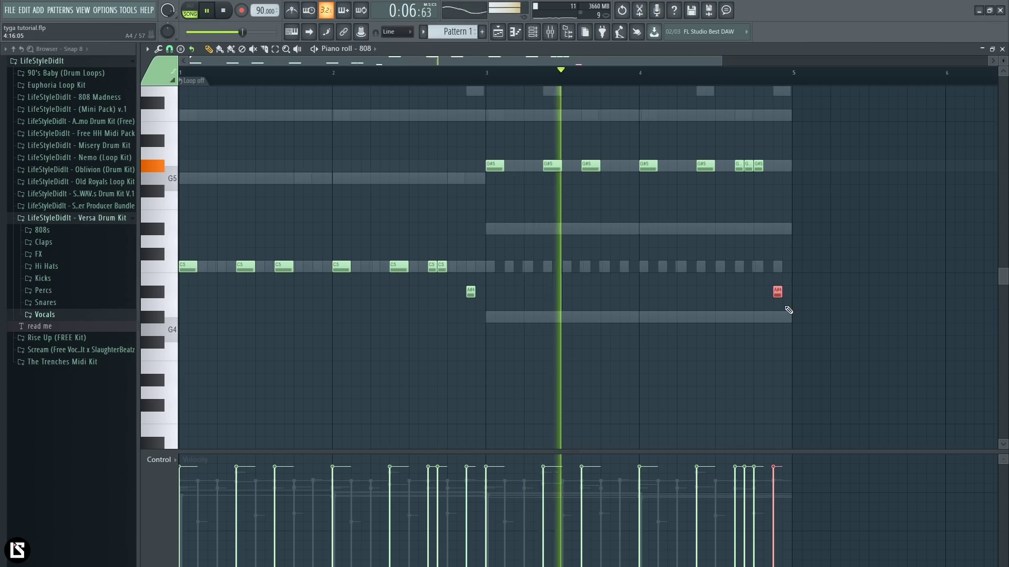
key("ctrl+Up")
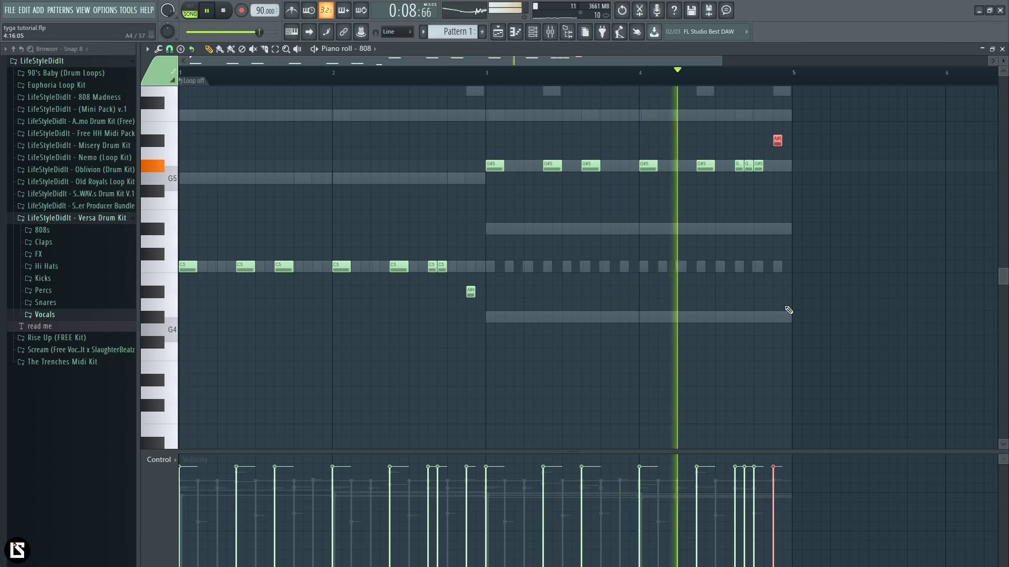
scroll(644, 335, "up", 2)
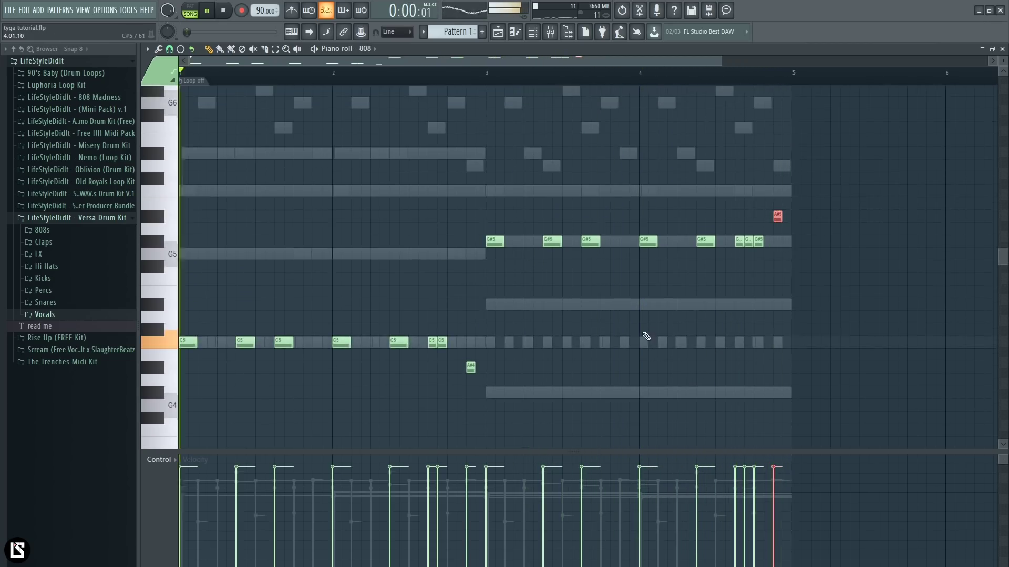
left_click(509, 346, "ctrl")
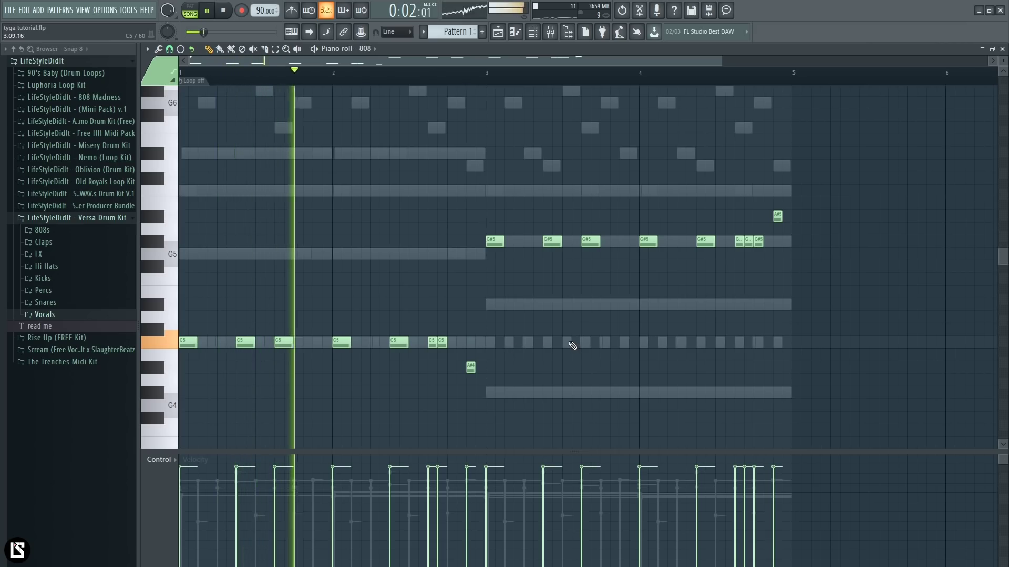
Open the Kick channel's piano roll and place a two-step C5 note at the start of bar 1.
key("F6")
key("space")
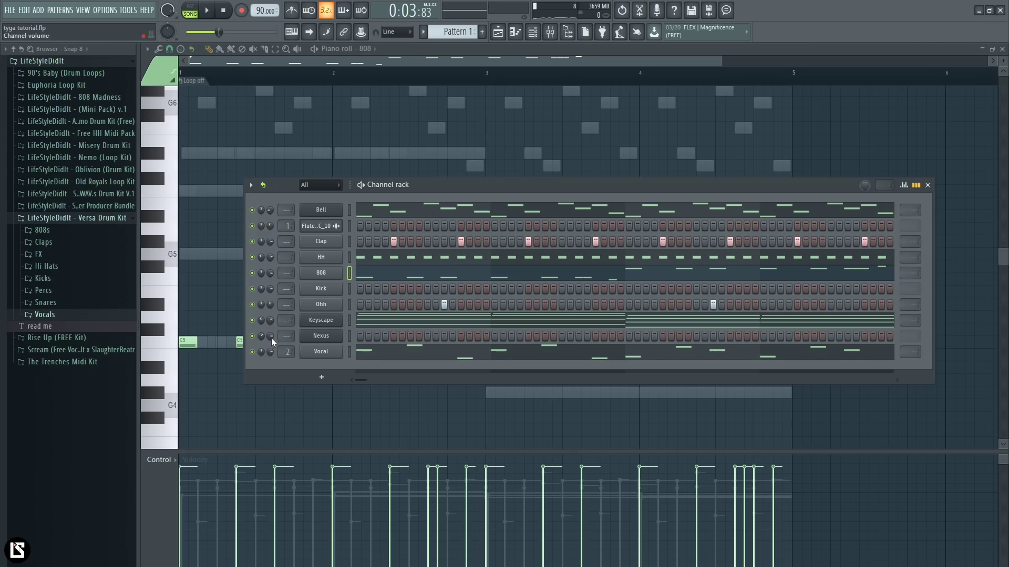
right_click(335, 290)
left_click(362, 290)
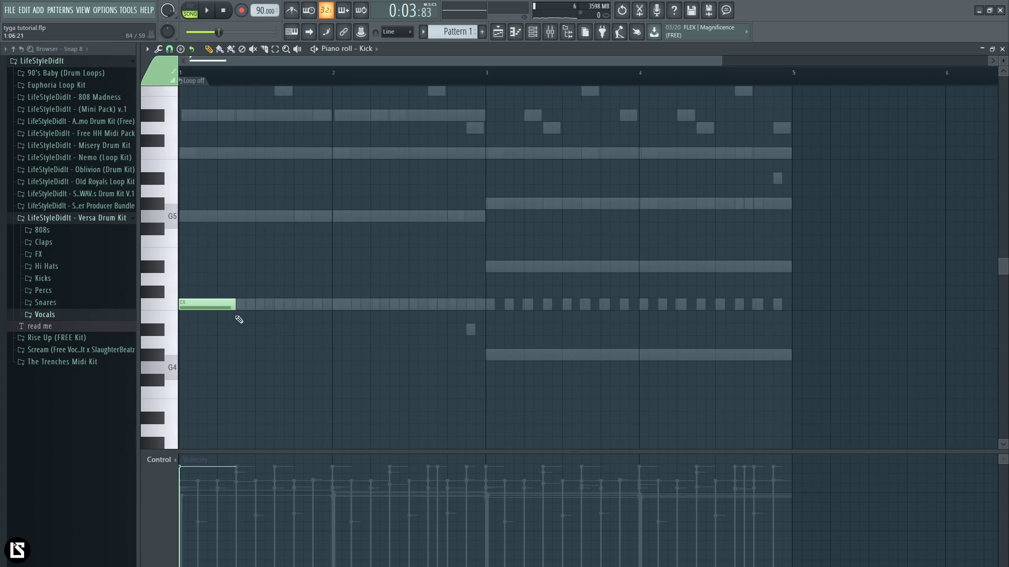
scroll(202, 339, "up", 1)
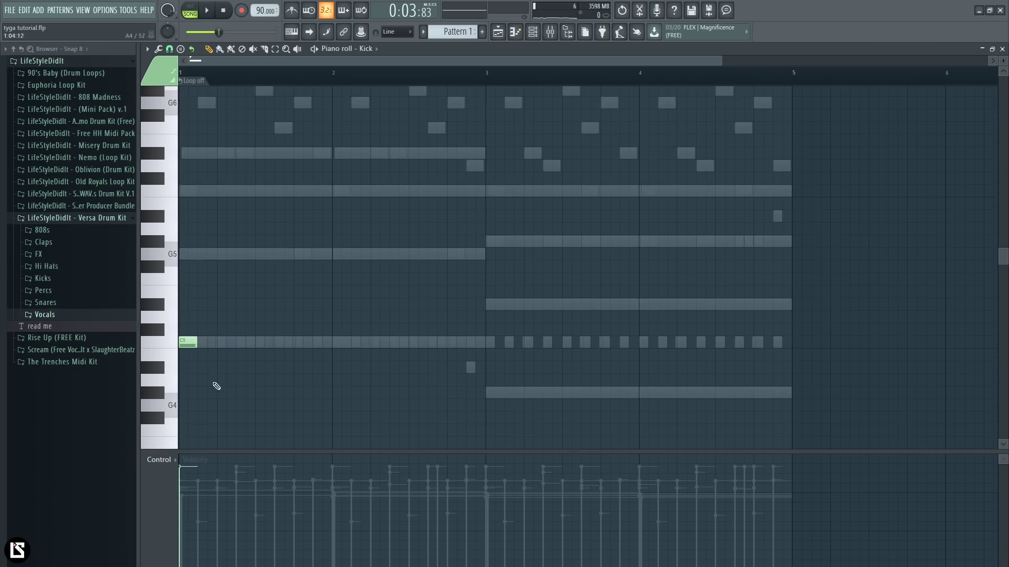
Select bars 1-4 as the playback range and return the playback position to the start.
key("ctrl+a")
scroll(292, 323, "up", 2)
scroll(294, 322, "down", 4)
scroll(295, 323, "down", 2)
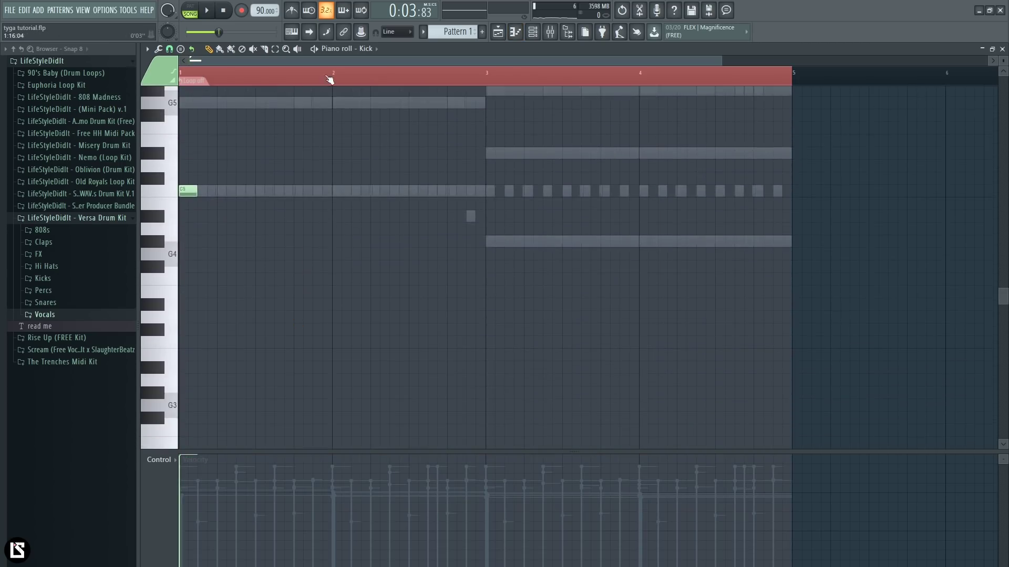
scroll(329, 62, "up", 2)
key("space")
key("space")
left_click(220, 75)
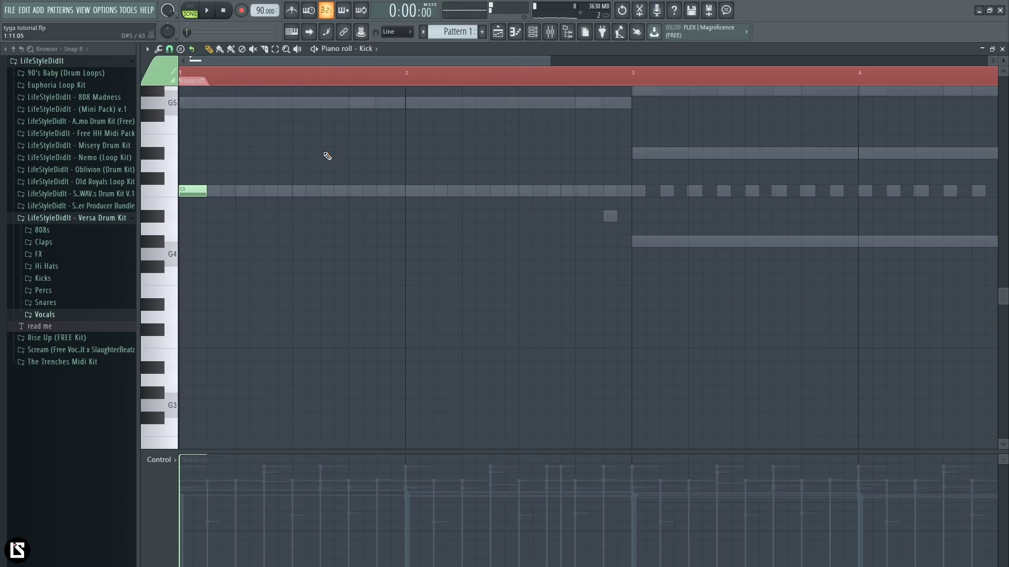
scroll(705, 164, "up", 1)
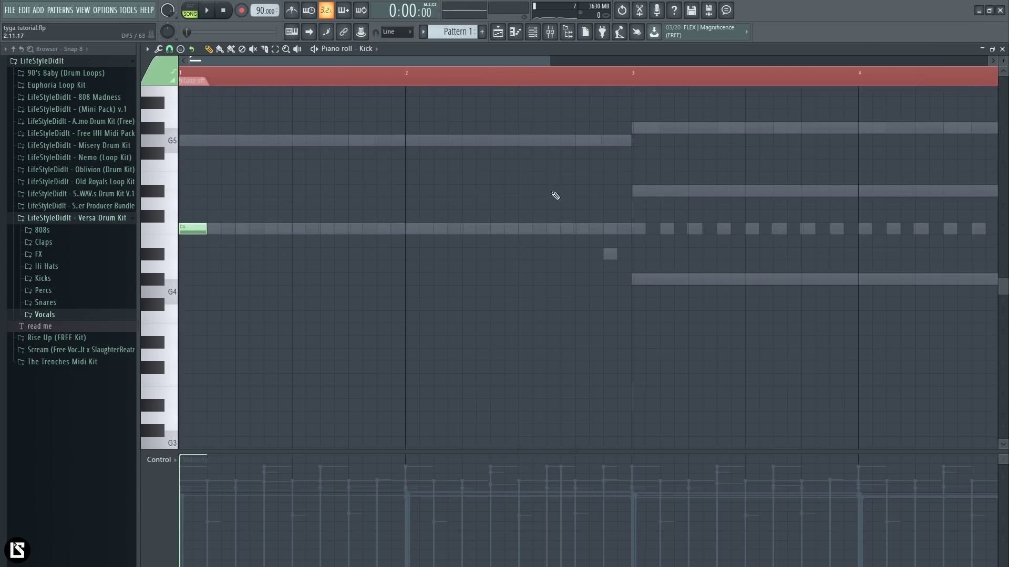
Add two-step C5 kick notes at step 7 of bar 1 and at the start of bar 2 during playback.
key("space")
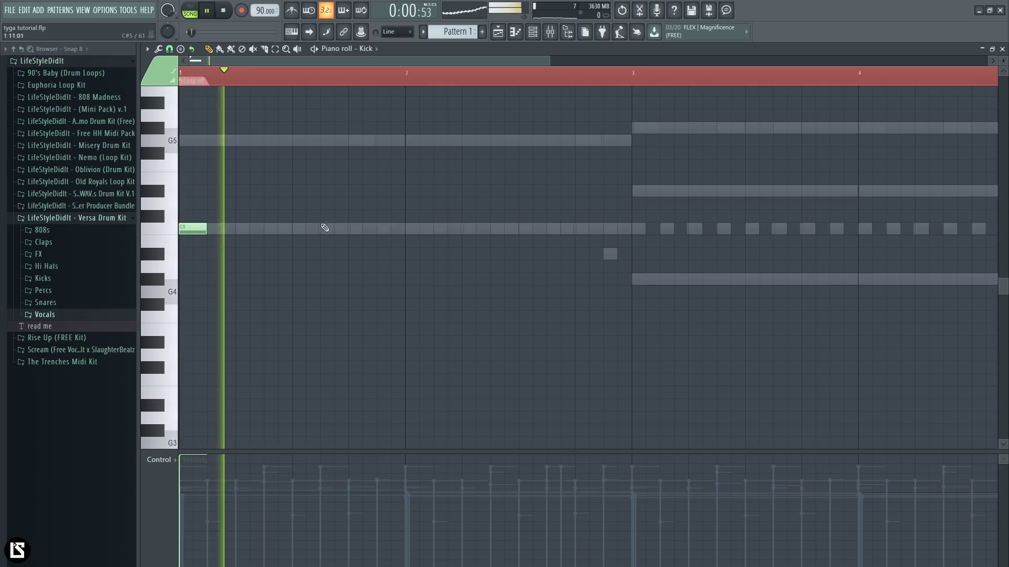
left_click(270, 231)
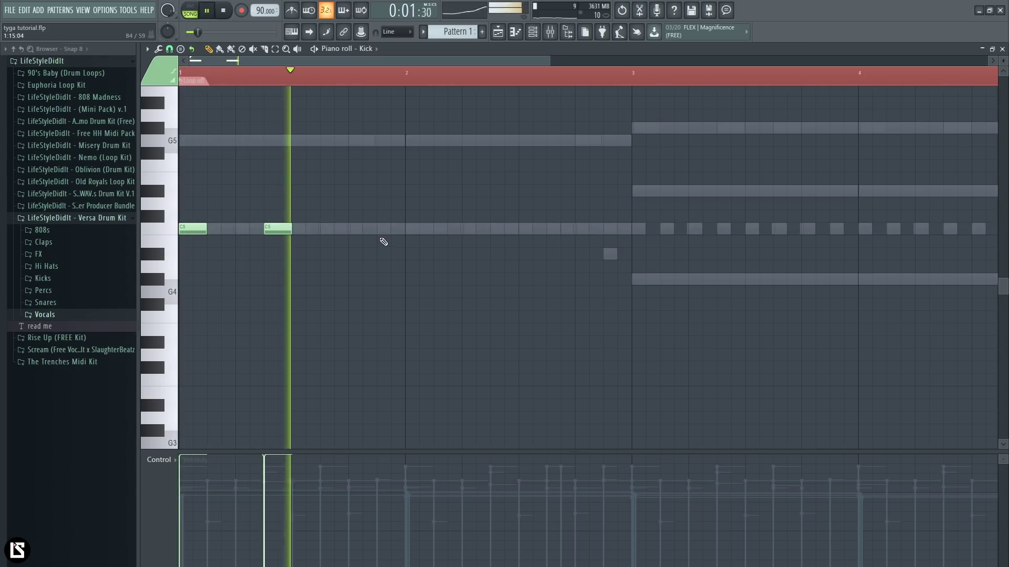
left_click(409, 230)
key("space")
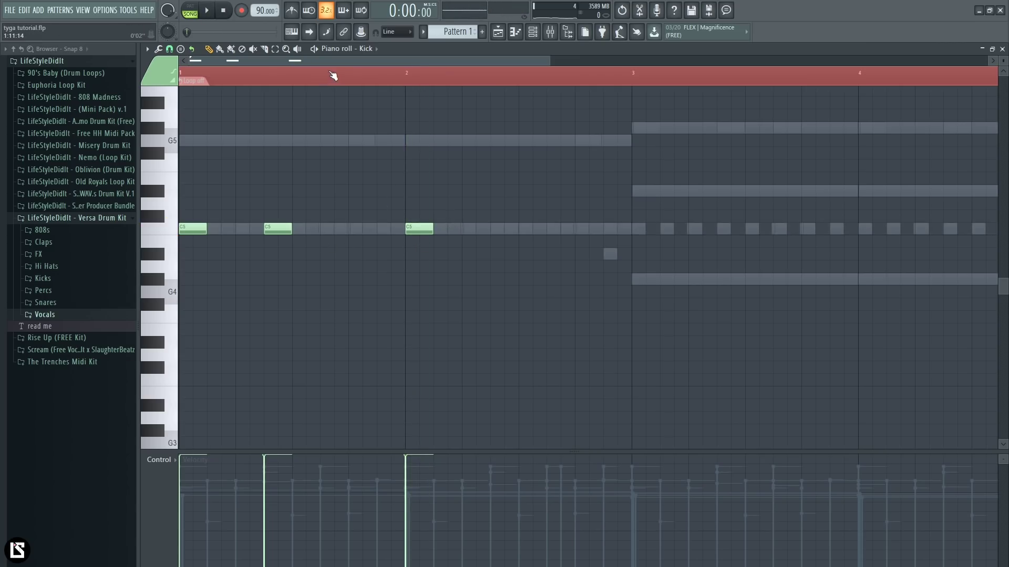
Add two-step C5 kick notes at step 7 of bar 2, steps 1 and 7 of bars 3 and 4, and step 15 of bar 4.
scroll(333, 76, "down", 1)
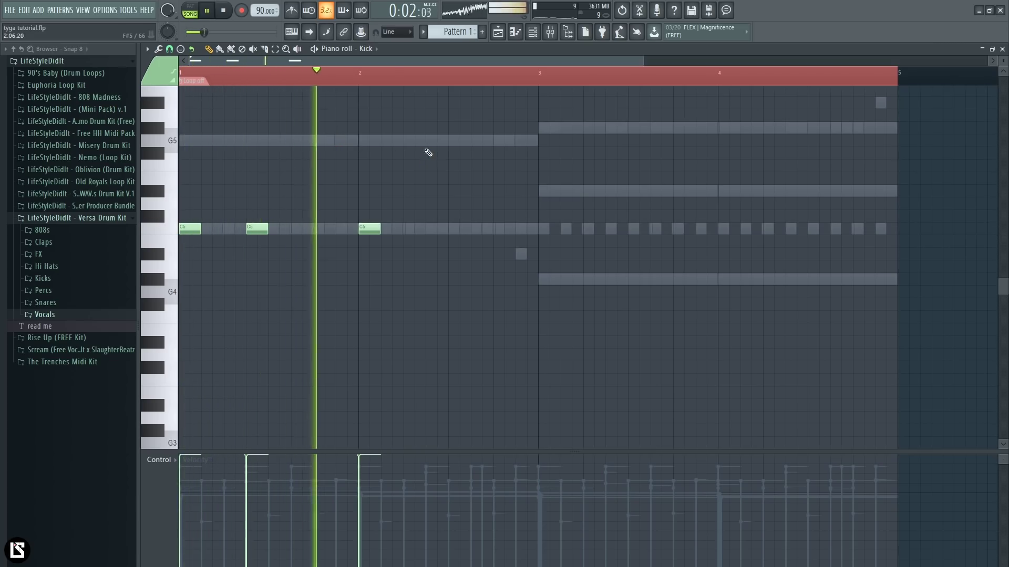
left_click(436, 229)
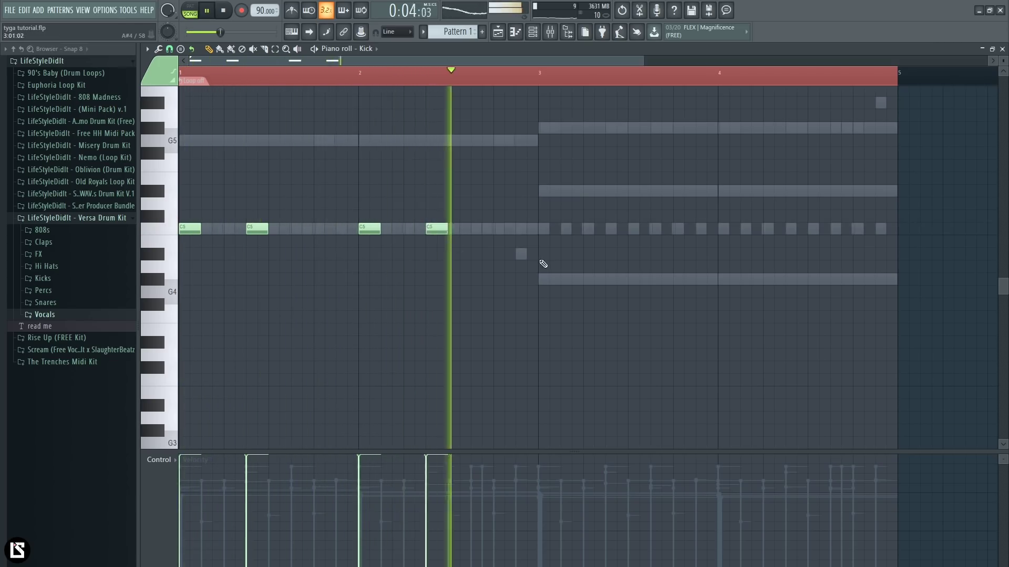
left_click(547, 229)
left_click(609, 229)
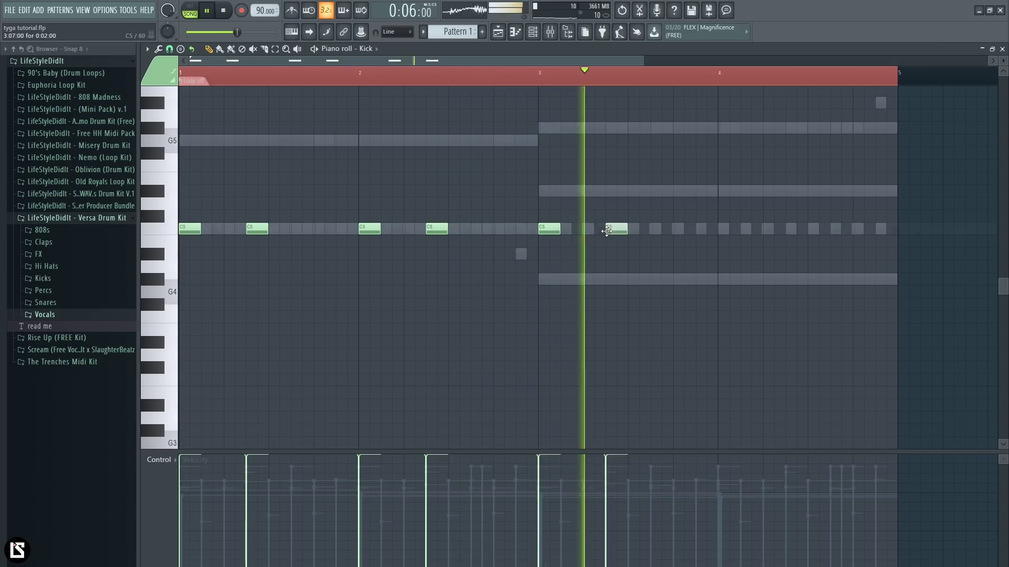
left_click(721, 230)
left_click(797, 229)
left_click(877, 230)
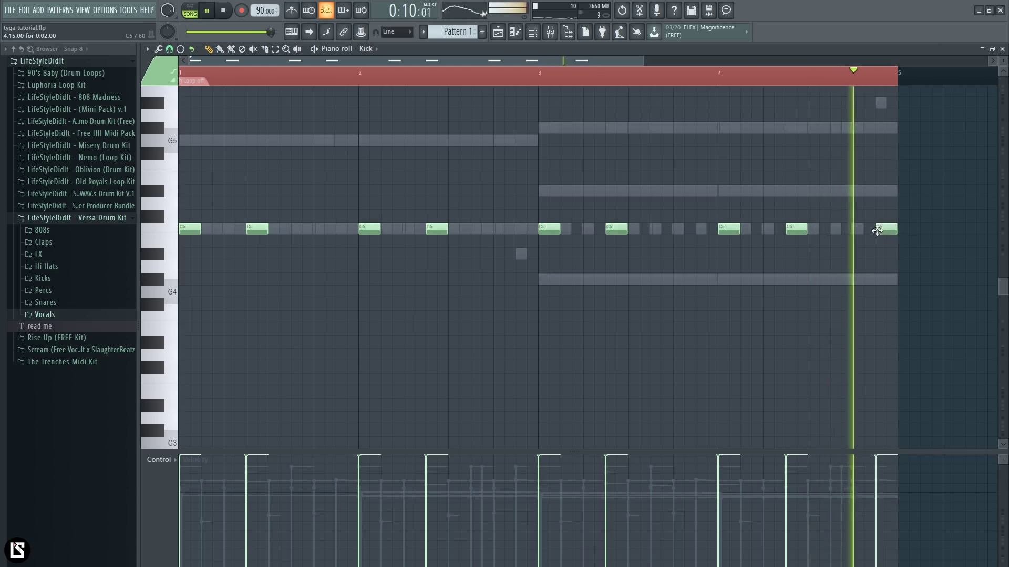
Stop playback and clear the bars 1-4 time selection in the Kick piano roll.
scroll(834, 83, "down", 1)
key("space")
left_click(761, 81)
left_click(760, 81, "ctrl")
left_click_drag(826, 185, 854, 253)
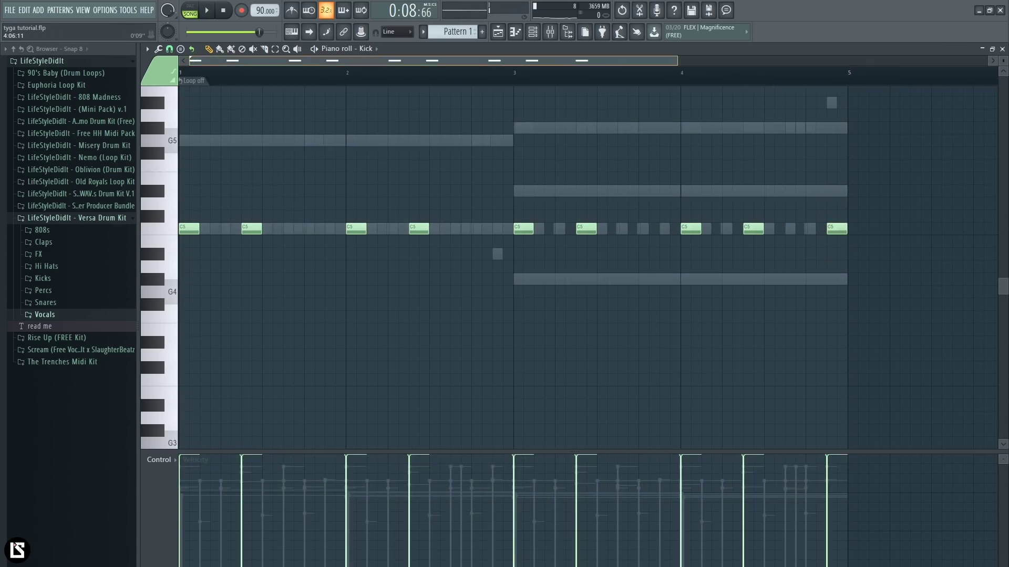
Try an extra two-step C5 kick note at step 13 of bar 4 and play it back.
scroll(743, 79, "up", 3)
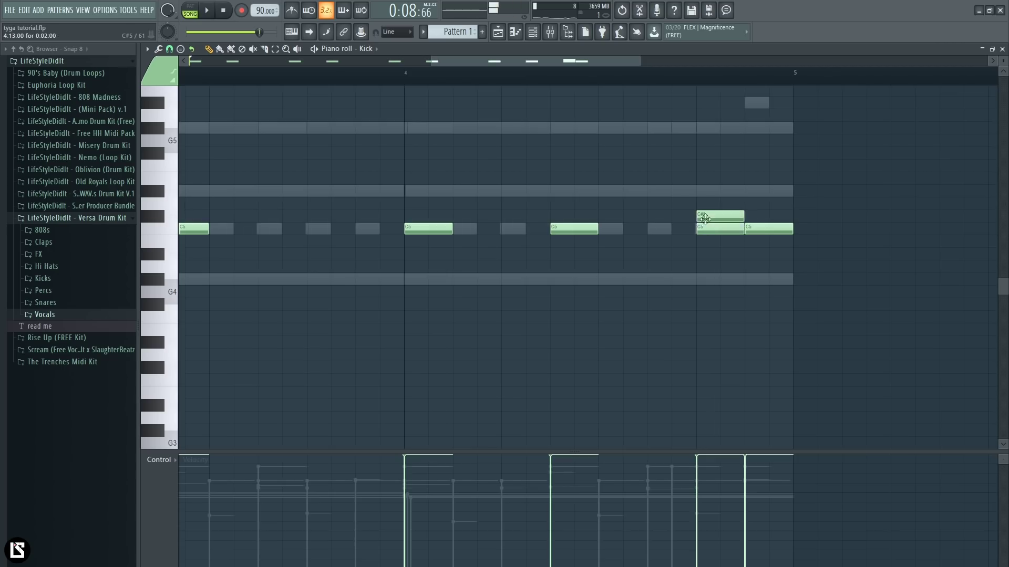
double_click(741, 228)
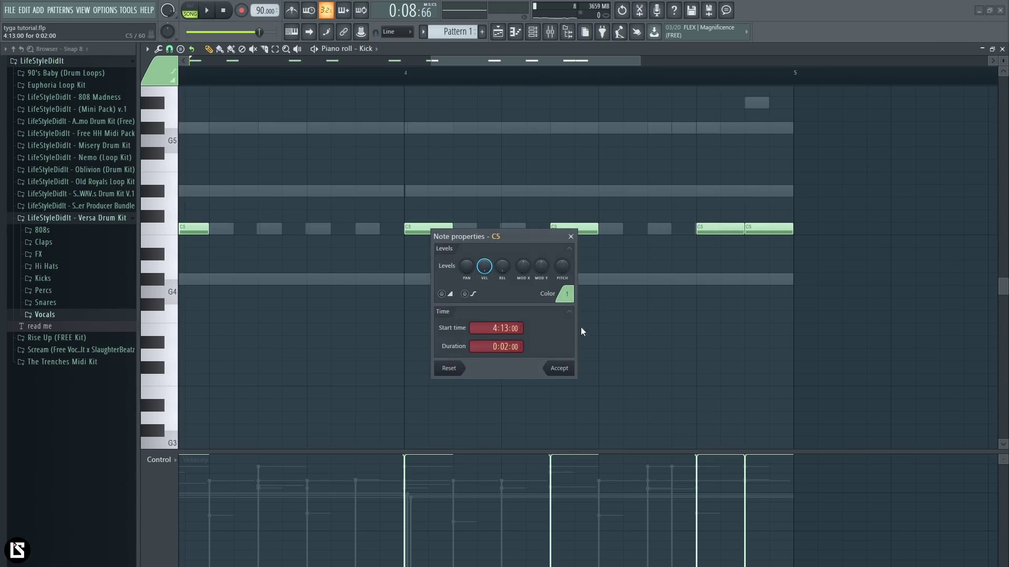
left_click(558, 374)
left_click(730, 230)
key("space")
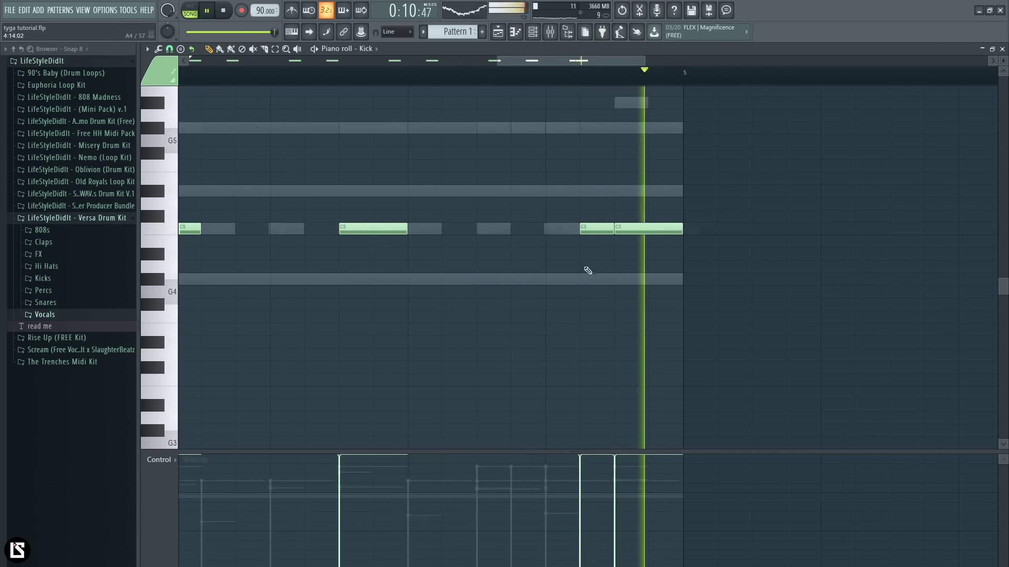
Try one-step C5 kick notes at steps 12 and 13 of bar 4, with the step 12 note's velocity at 51%.
left_click(551, 229)
right_click(602, 229)
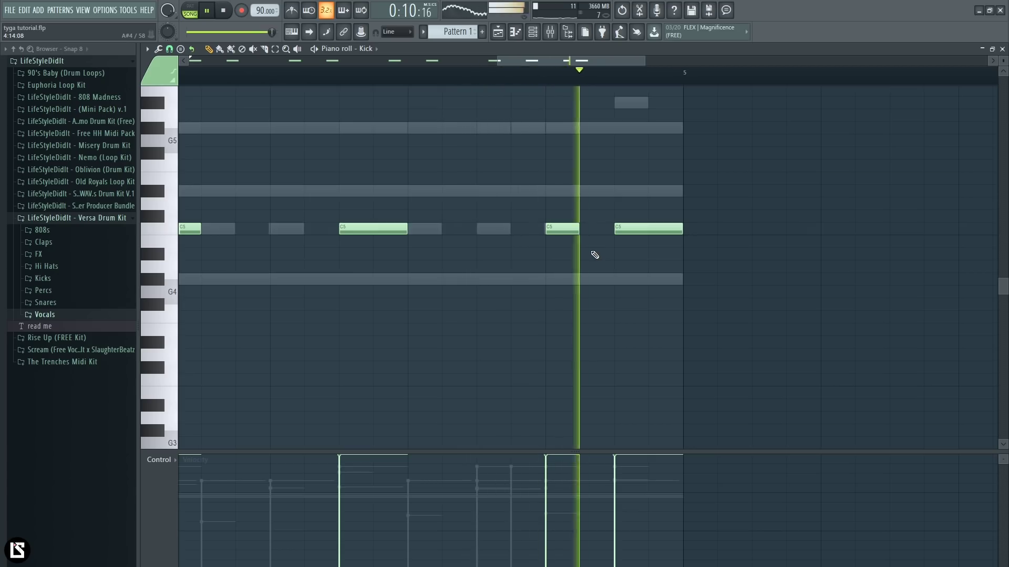
left_click(494, 229)
left_click(526, 229)
right_click(561, 229)
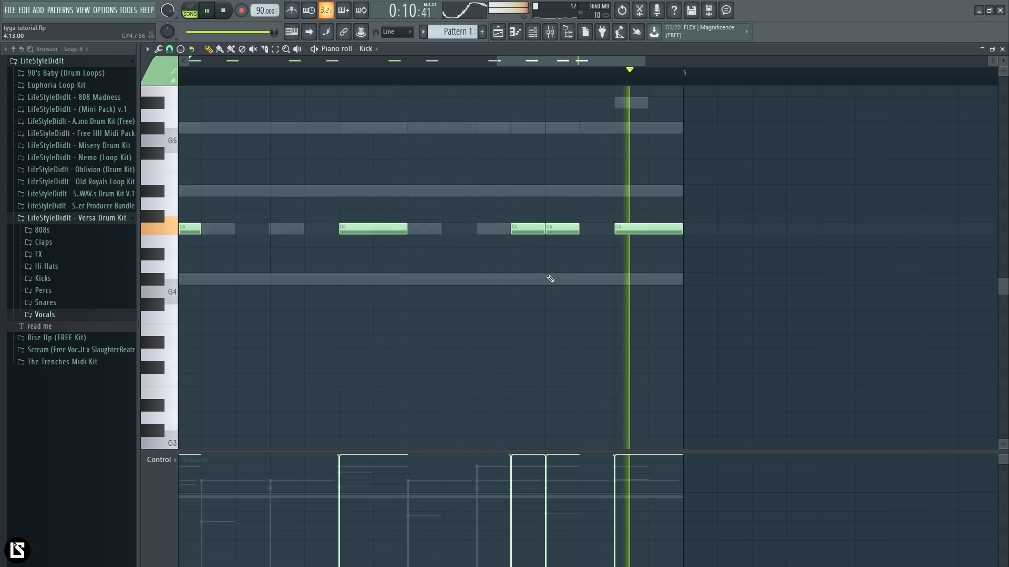
left_click(519, 529)
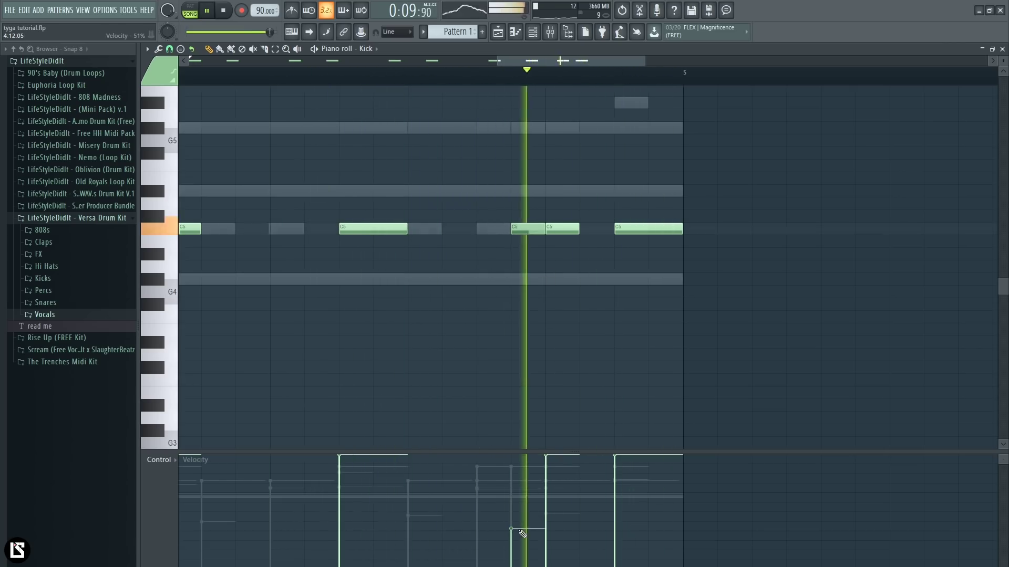
key("space")
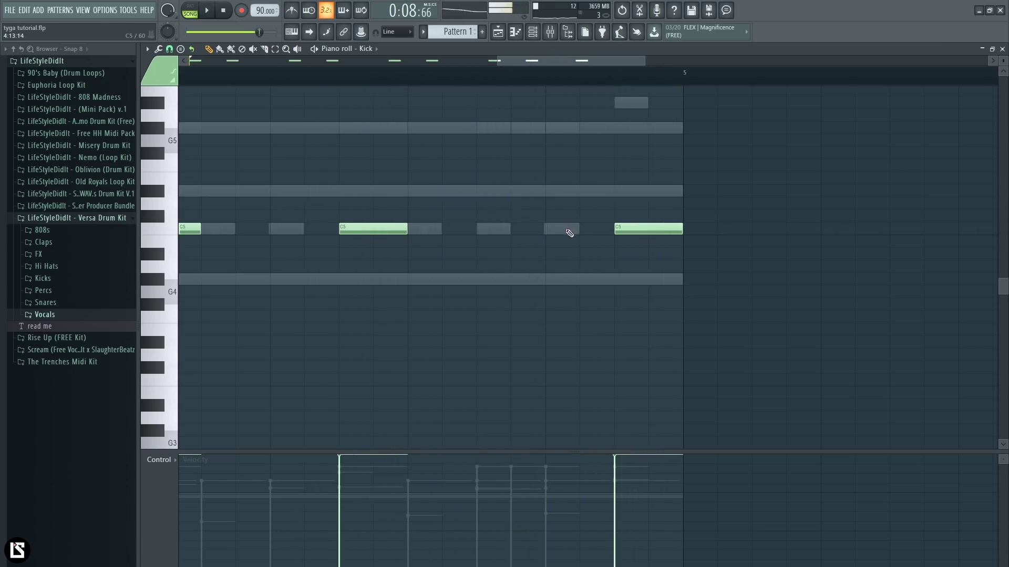
Play back the kick pattern, return to the playlist and open the channel rack.
key("space")
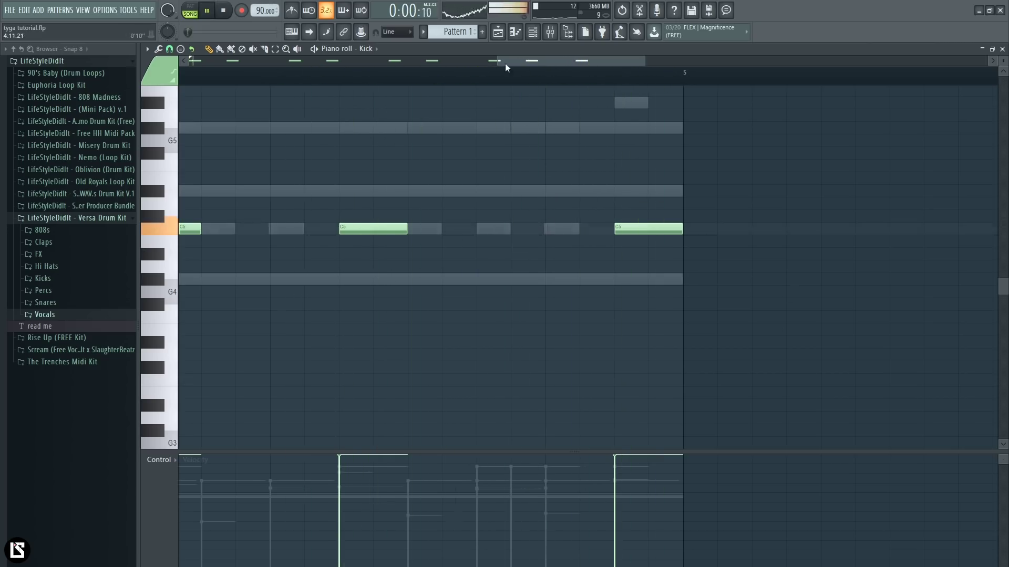
left_click(498, 33)
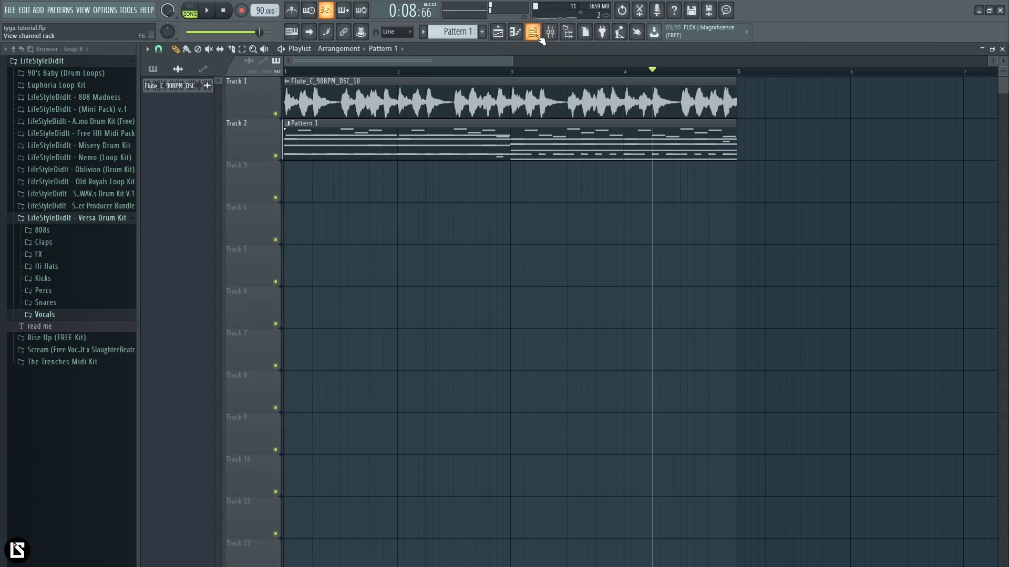
left_click(538, 35)
left_click_drag(436, 188, 434, 191)
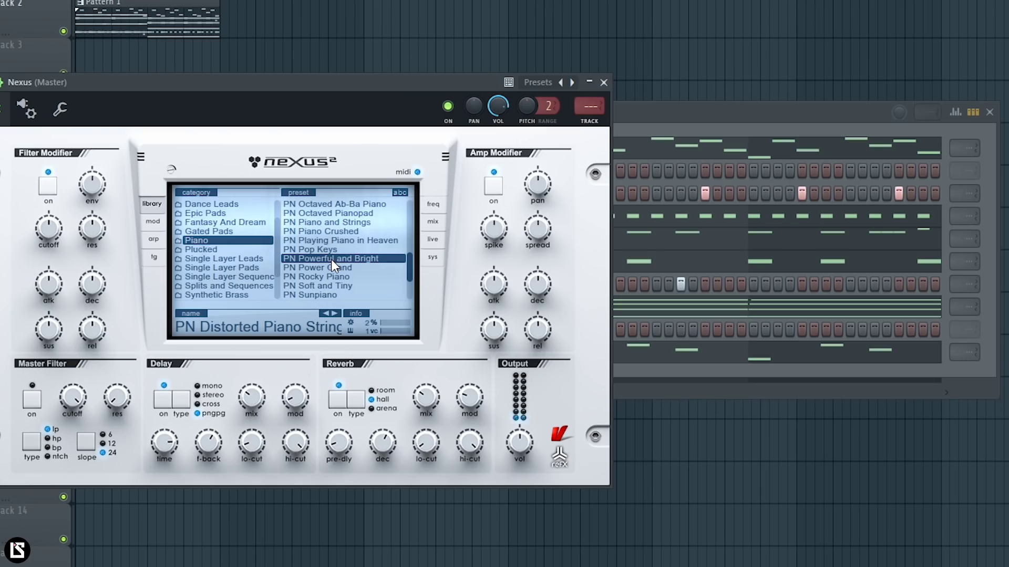
Audition several Piano presets in Nexus, including PN Pop Keys and PN Octaved Pianopad, and load PN Piano and Strings.
scroll(331, 260, "down", 2)
left_click(331, 259)
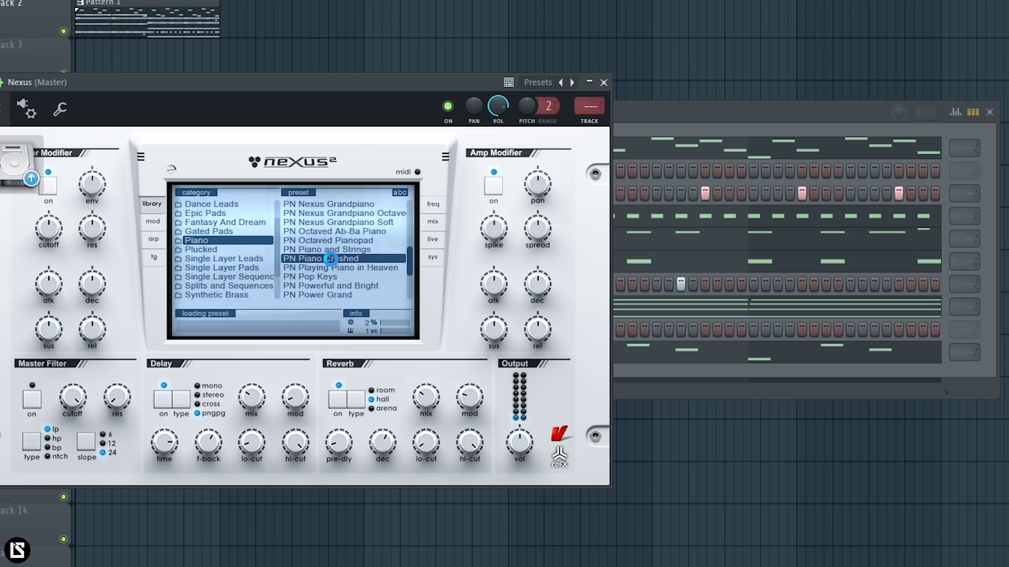
left_click(338, 250)
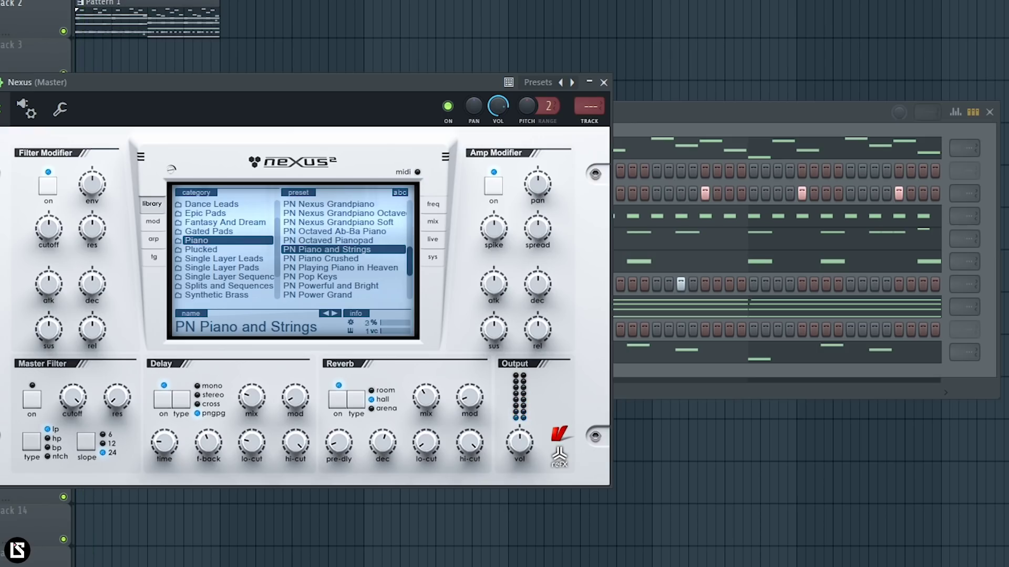
left_click(339, 267)
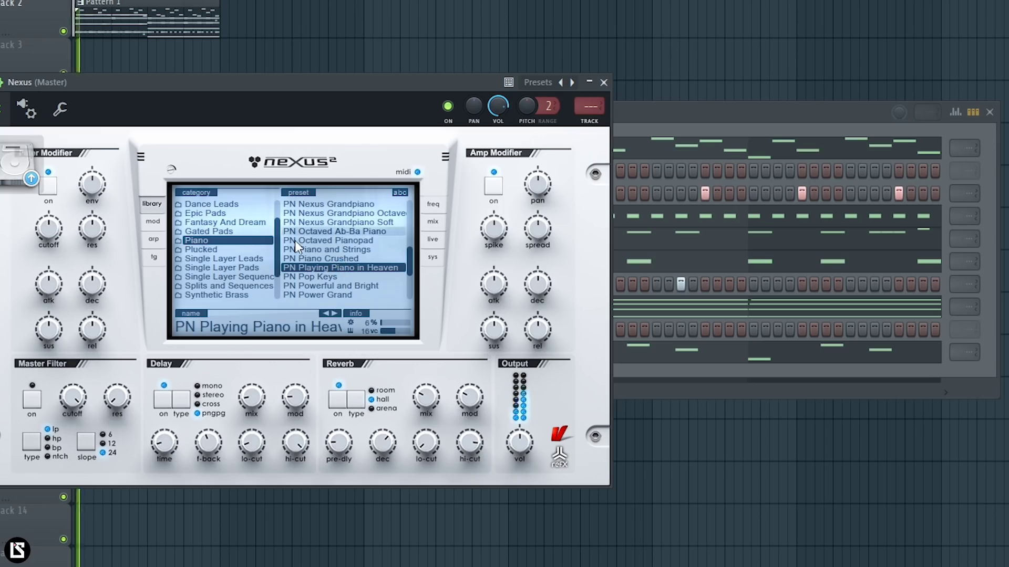
left_click(341, 279)
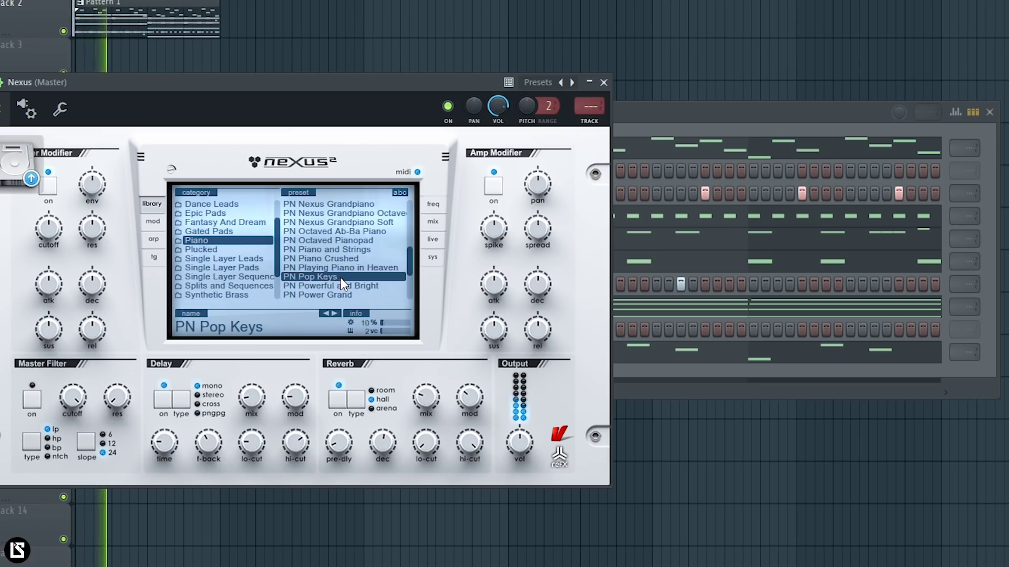
left_click(353, 241)
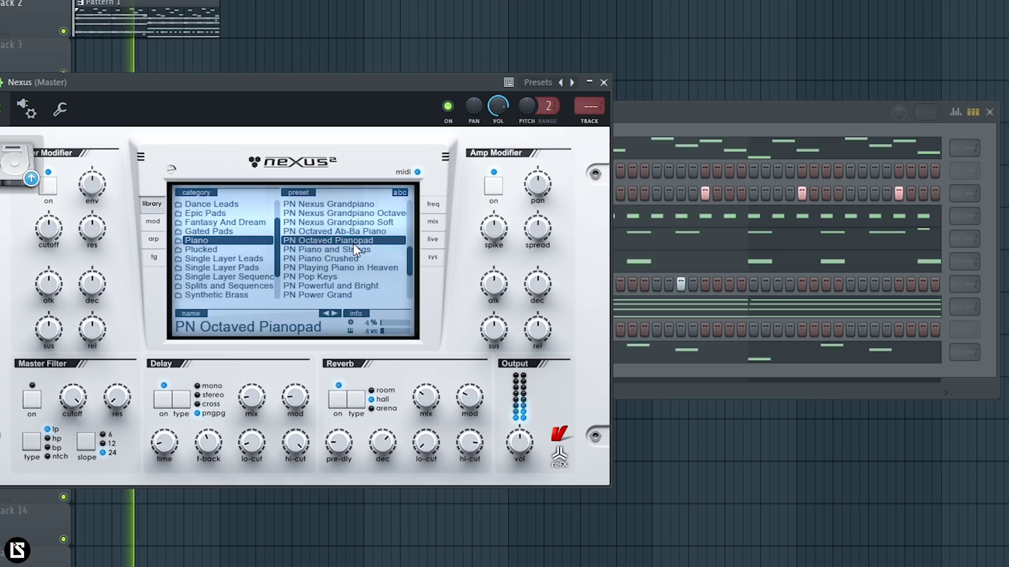
left_click(350, 249)
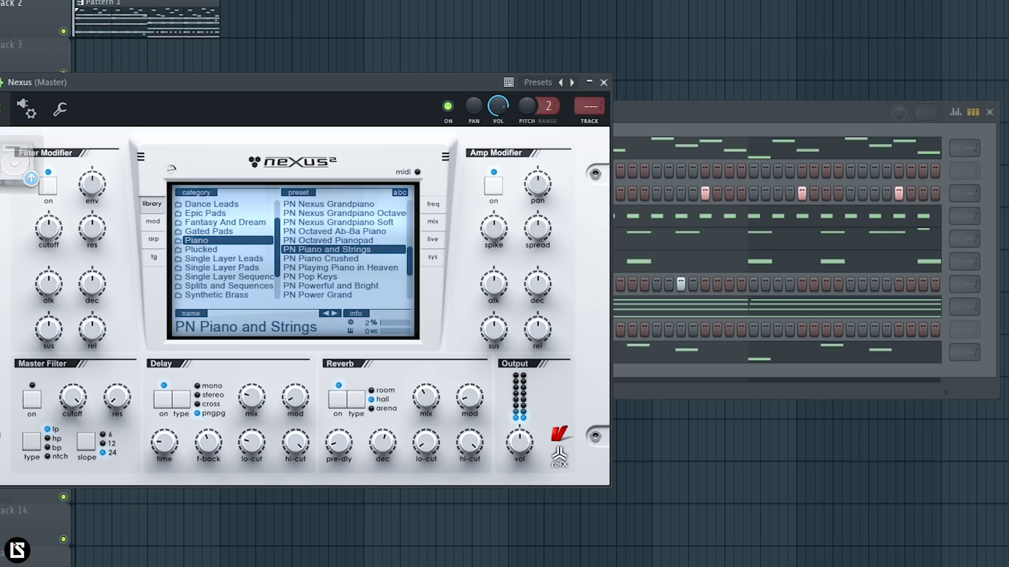
Close the Nexus instrument window and open the Nexus channel's piano roll.
left_click(604, 82)
right_click(20, 153)
left_click(17, 181)
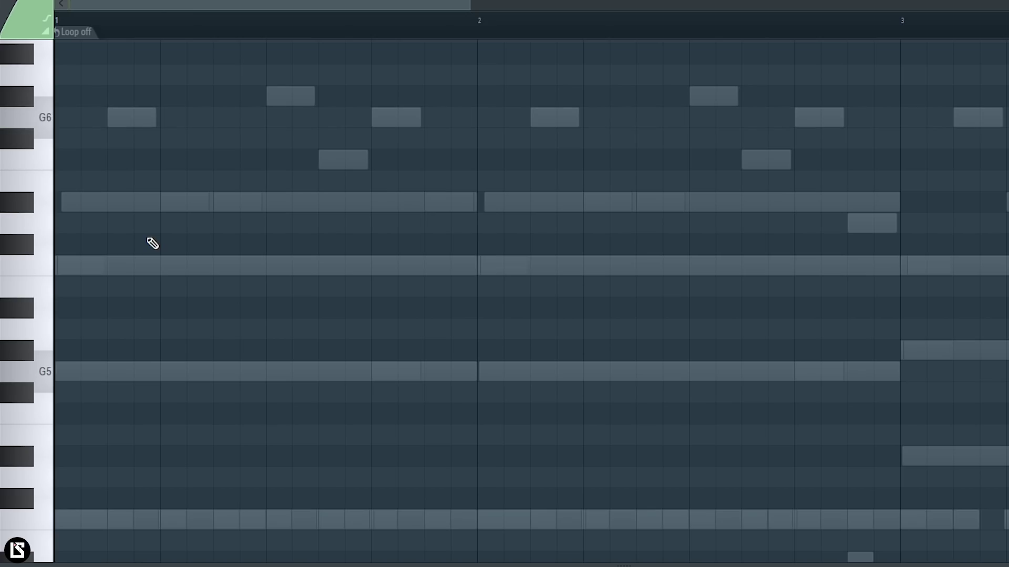
Transpose the whole four-bar Nexus melody down one octave.
key("space")
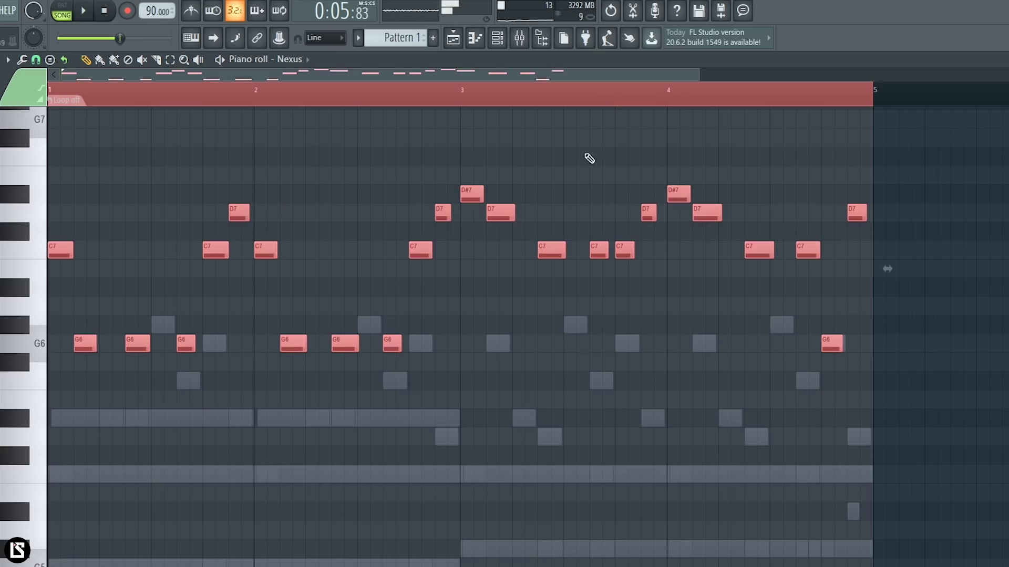
key("ctrl+Down")
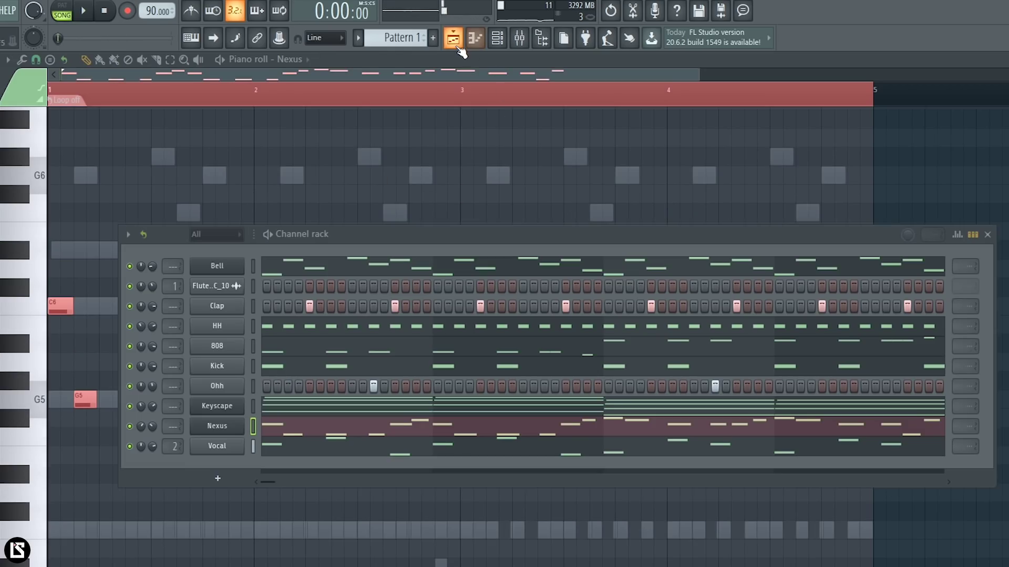
Return to the playlist and open the options for Pattern 1.
left_click(457, 46)
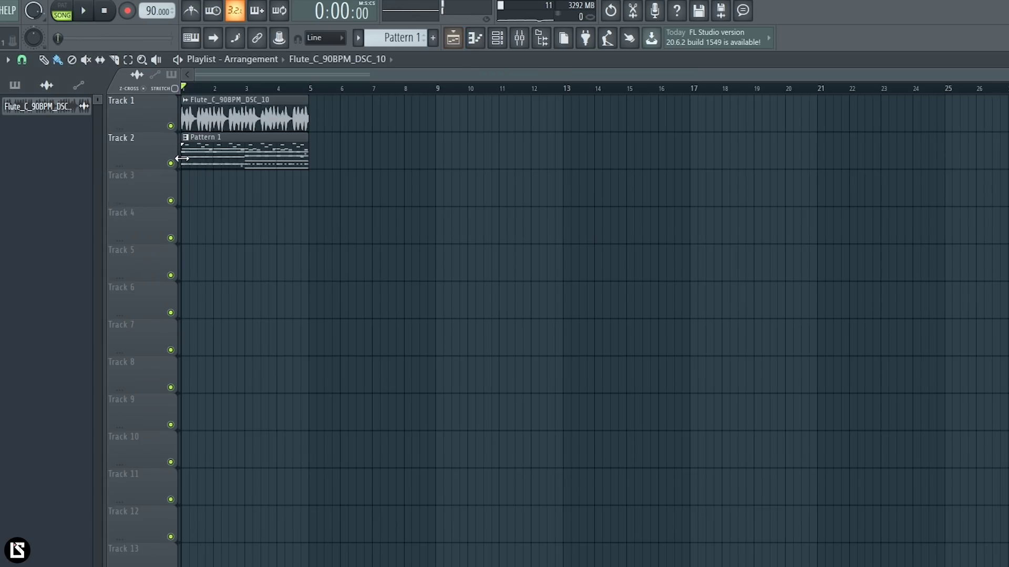
right_click(33, 106)
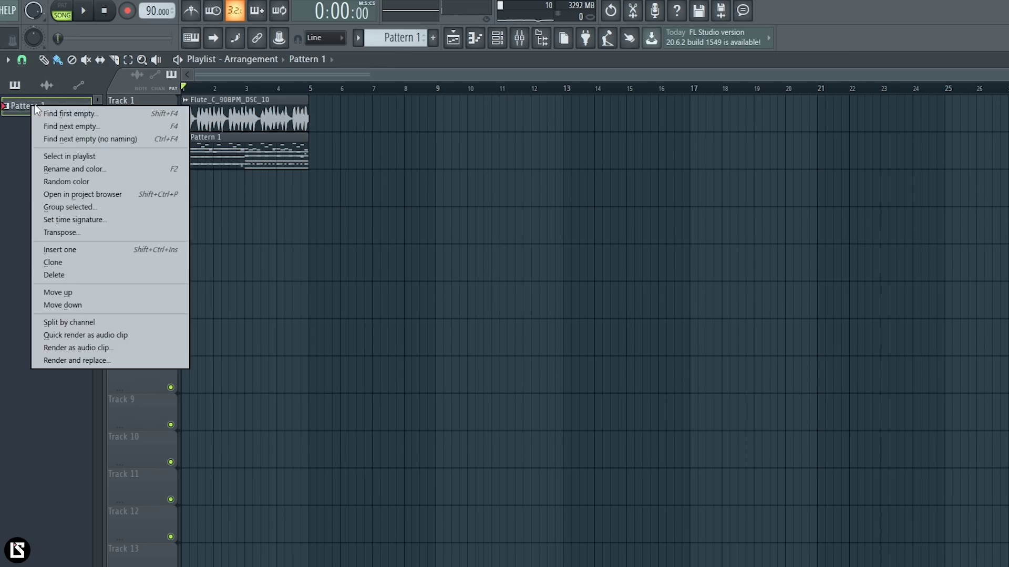